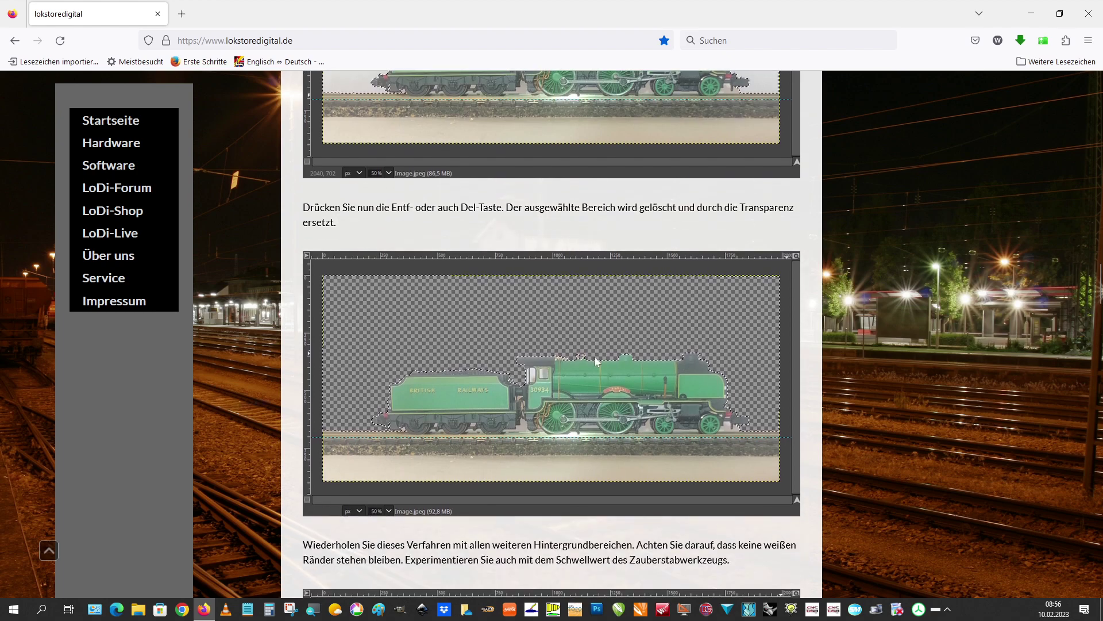
Read the guide's sections on background removal, contrast, cropping, scaling to at most 190 x 48 pixels, JPEG and PNG export, and the result.
scroll(596, 360, "down", 4)
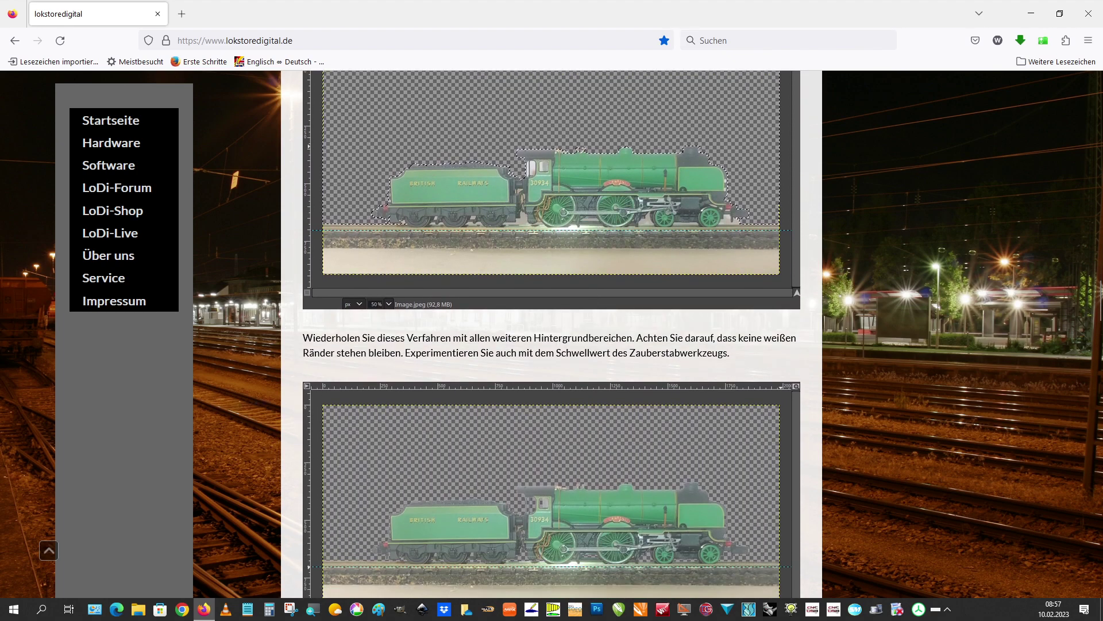
scroll(596, 360, "down", 4)
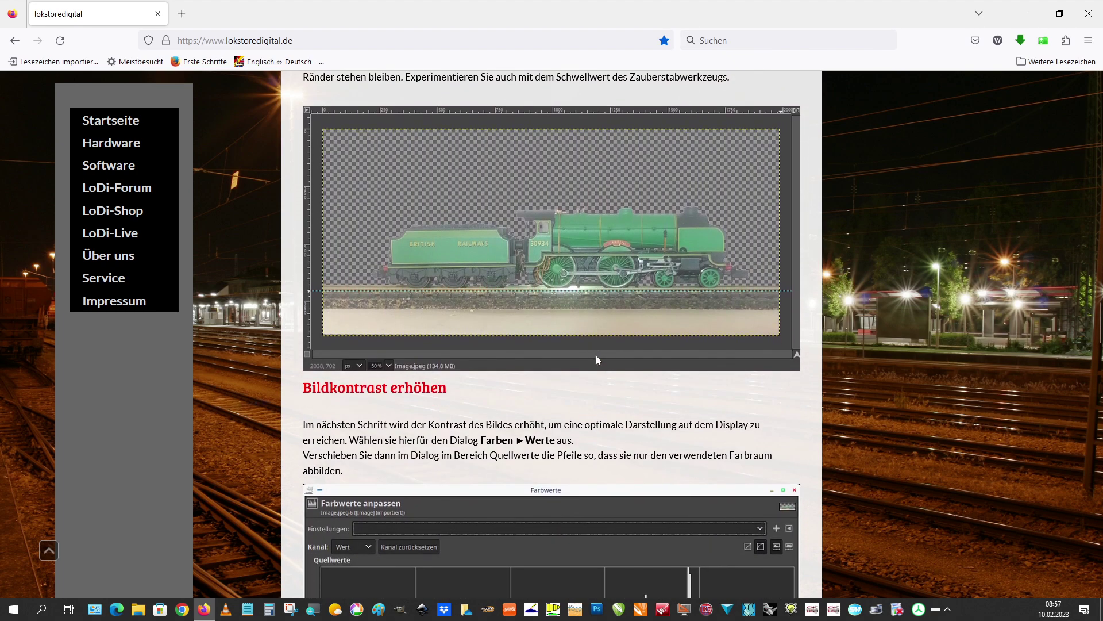
scroll(597, 354, "down", 5)
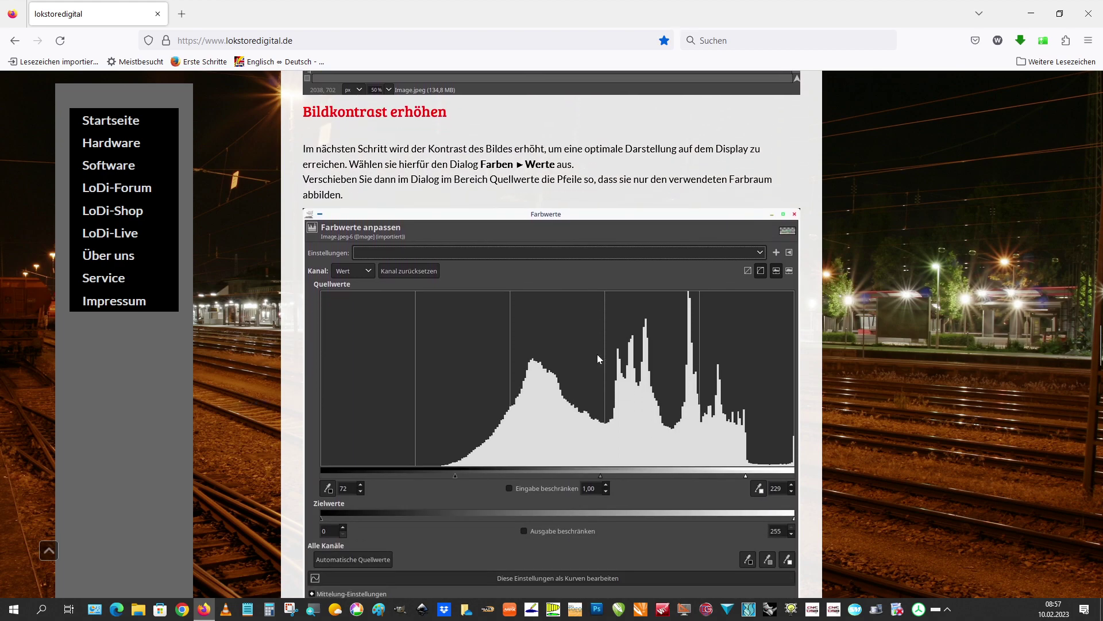
scroll(597, 354, "down", 4)
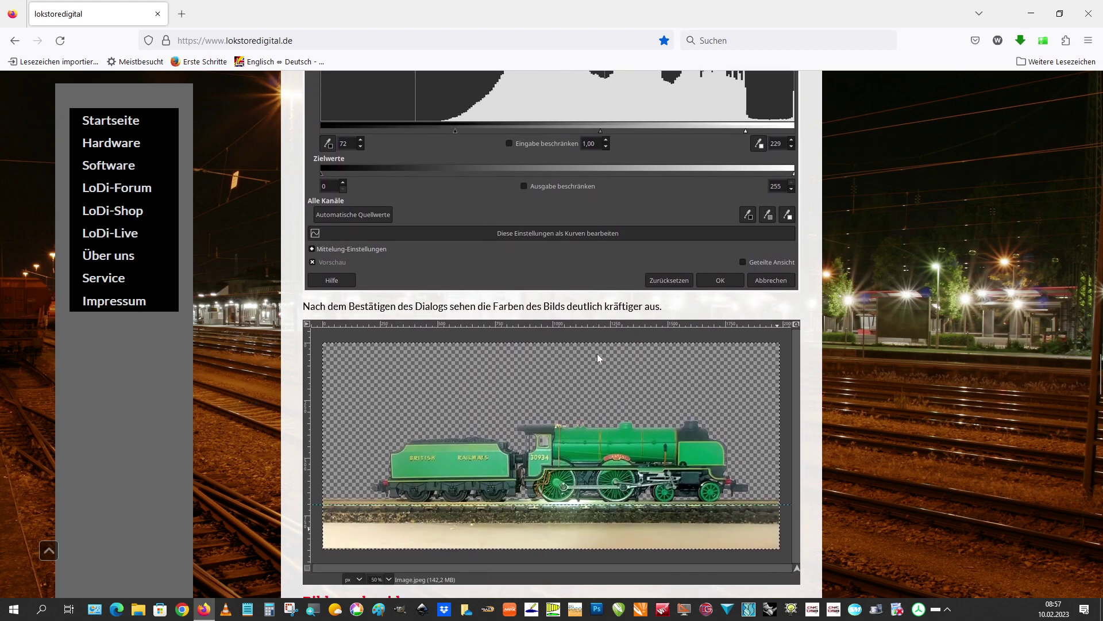
scroll(597, 357, "down", 3)
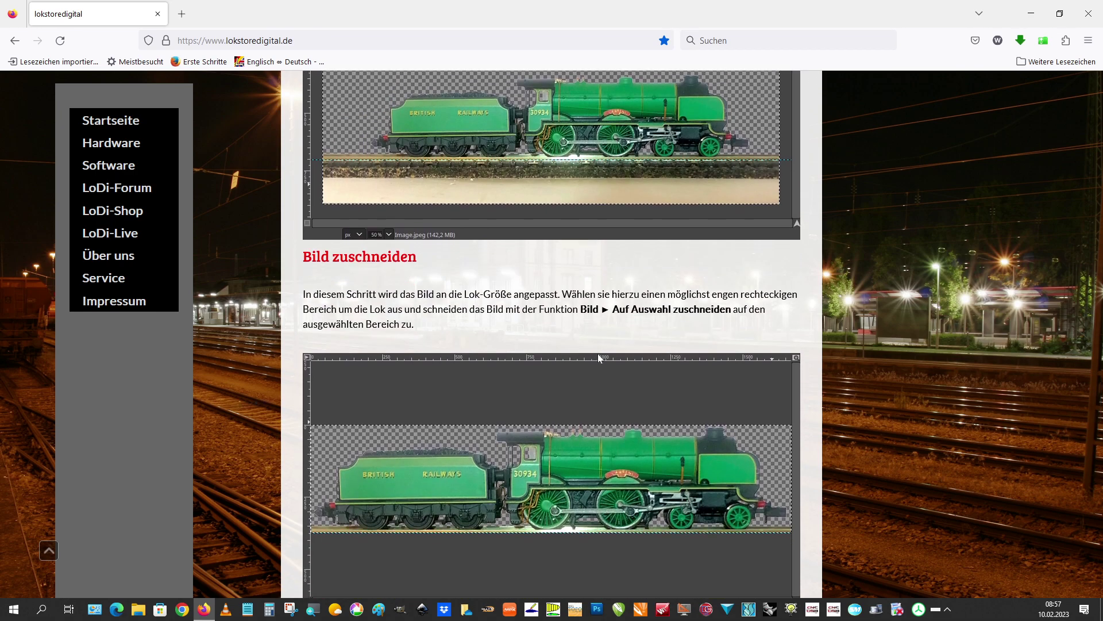
scroll(605, 336, "down", 4)
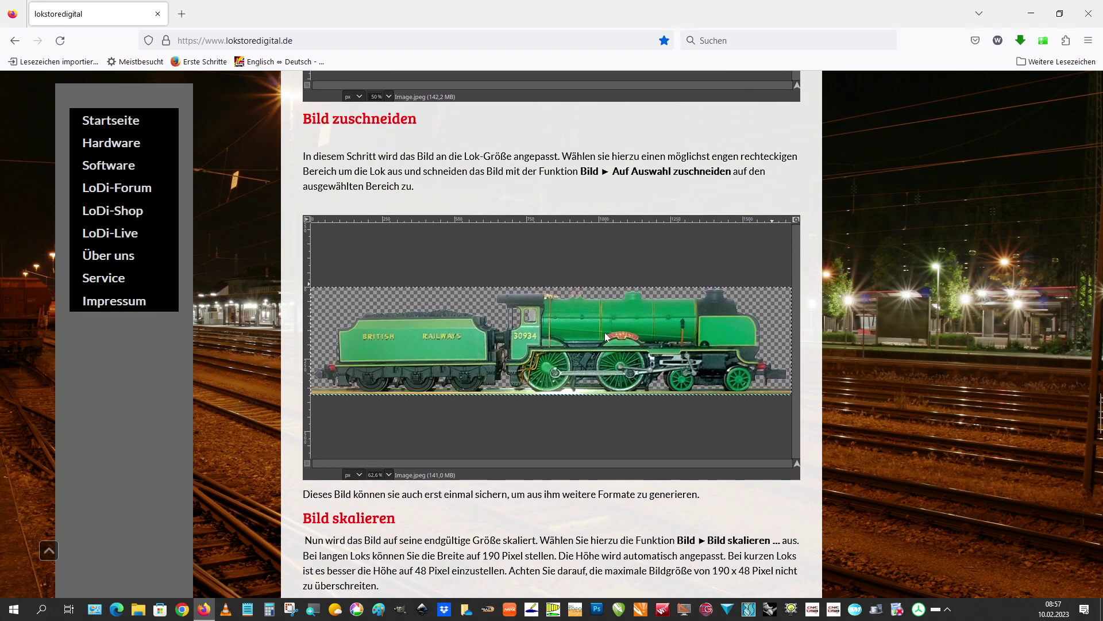
scroll(605, 336, "down", 2)
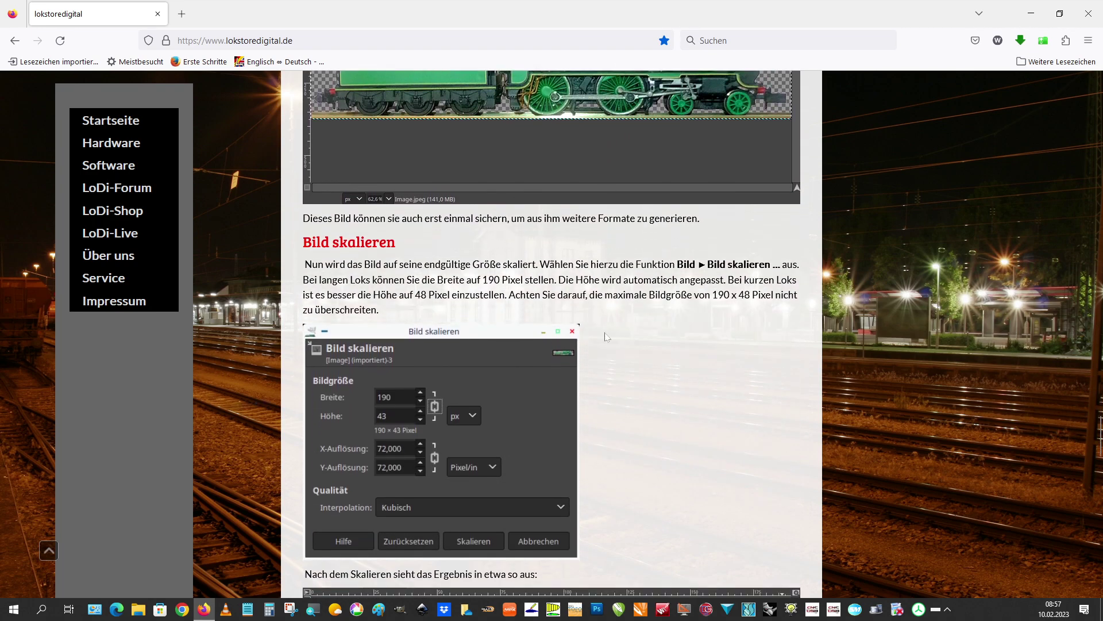
scroll(605, 336, "down", 3)
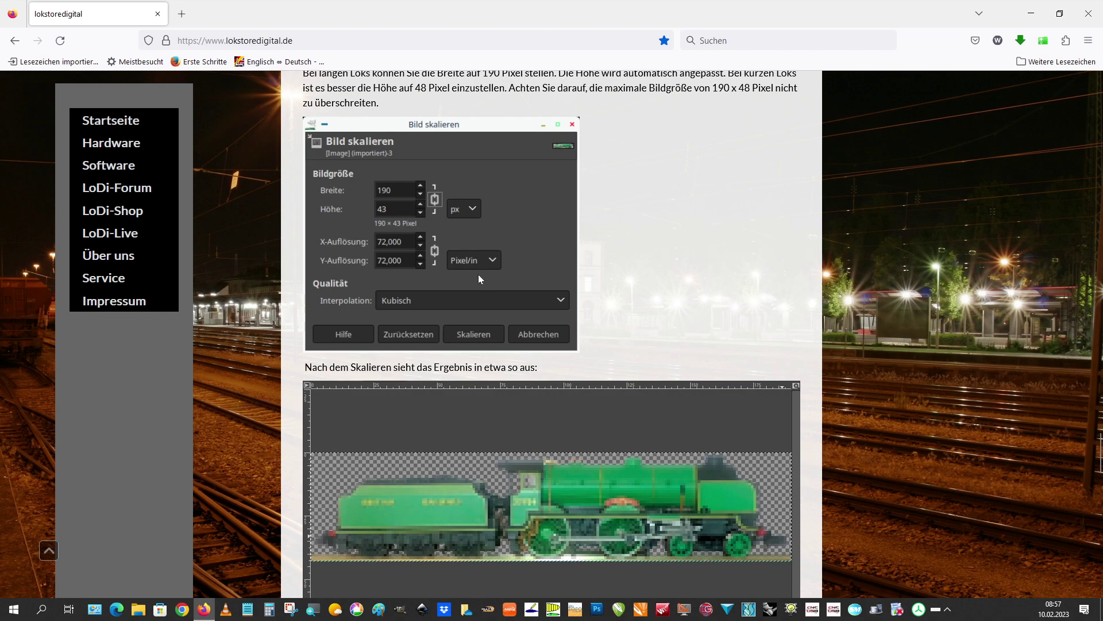
scroll(674, 278, "down", 2)
scroll(674, 278, "down", 3)
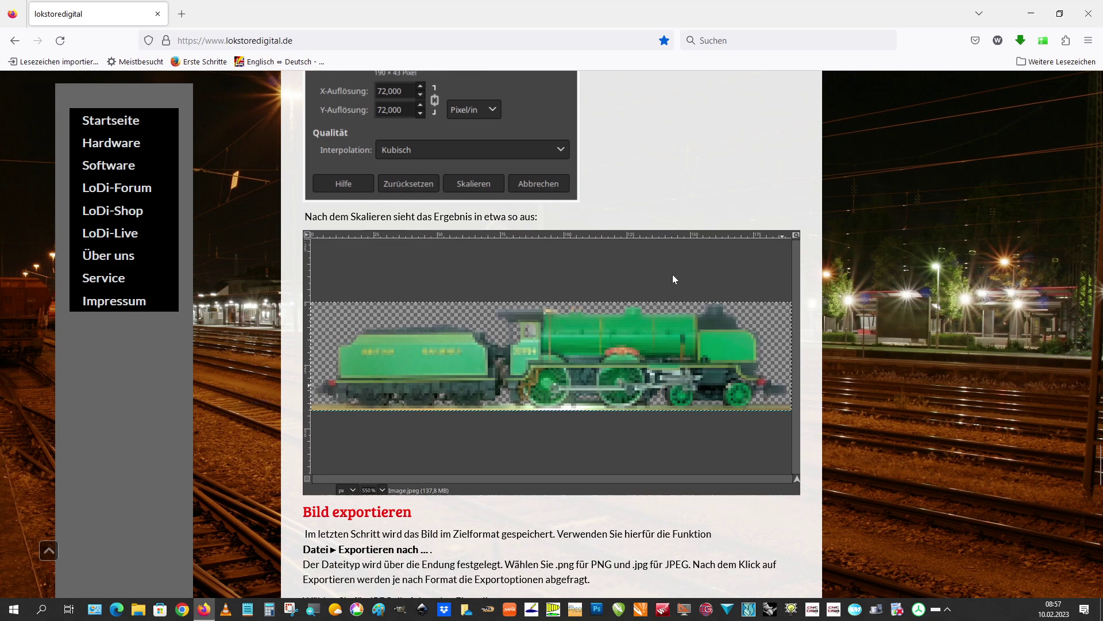
scroll(490, 320, "down", 6)
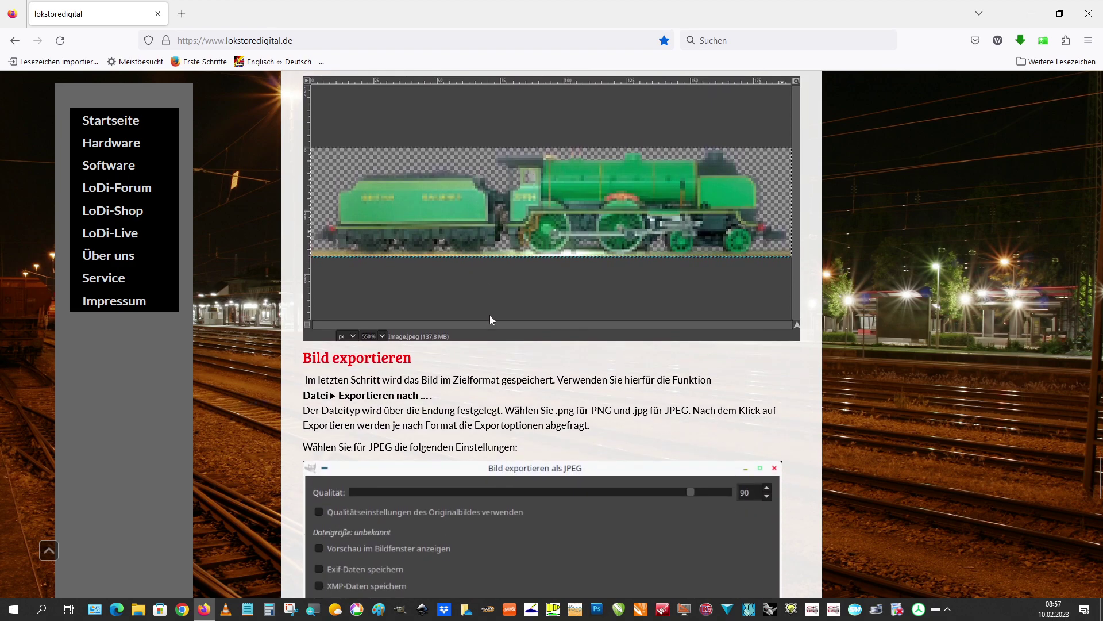
scroll(491, 319, "down", 7)
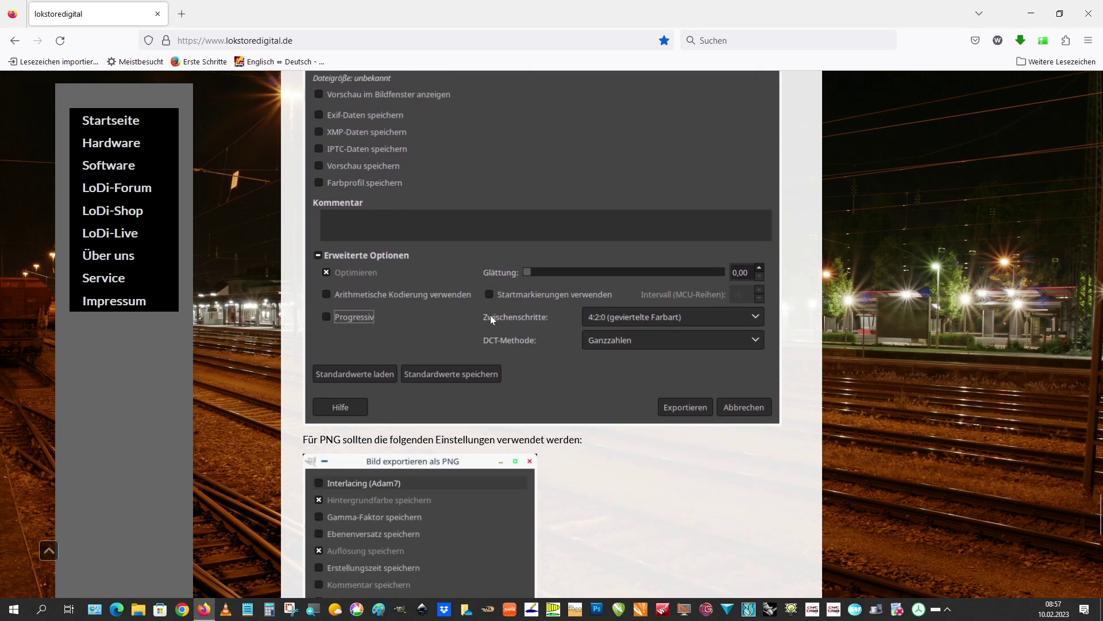
scroll(491, 320, "down", 6)
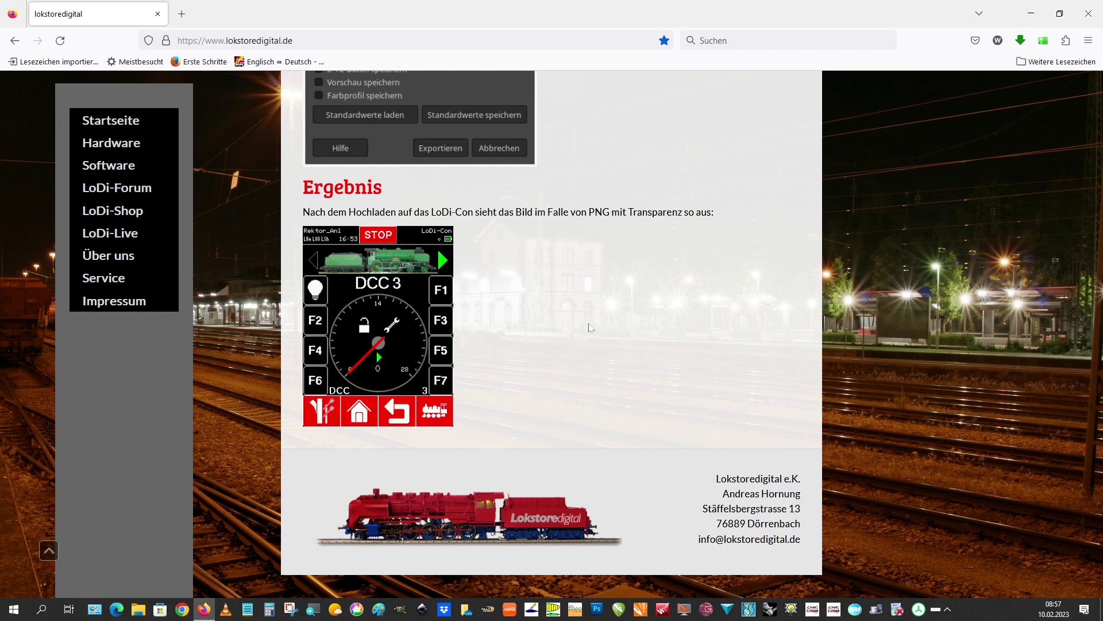
Switch to Photoshop Elements, where PA1 01 384x98.psd is open.
key("alt+Tab")
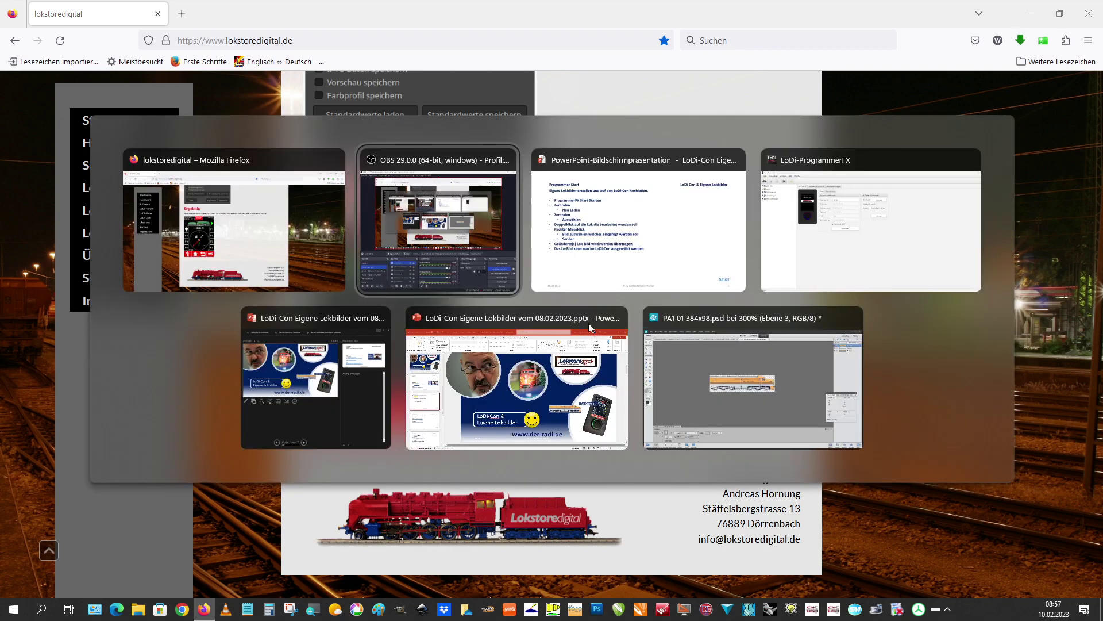
key("Tab")
key("Tab")
key("Tab")
key("Tab")
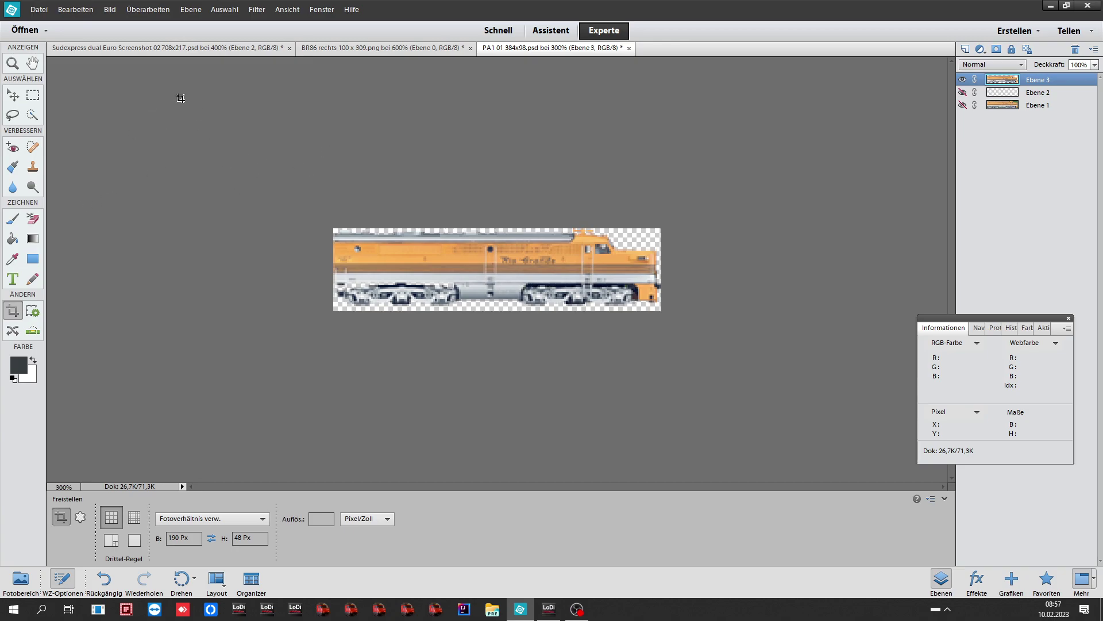
Compare the open Sudexpress, BR86 and PA1 locomotive images, ending on the Sudexpress image.
left_click(157, 49)
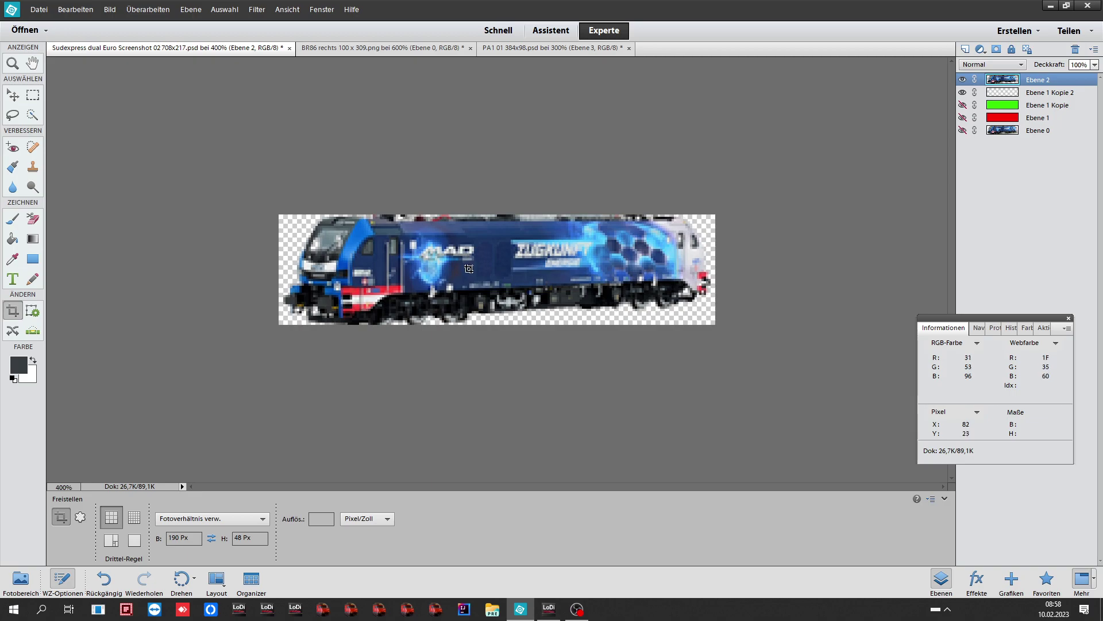
left_click(396, 49)
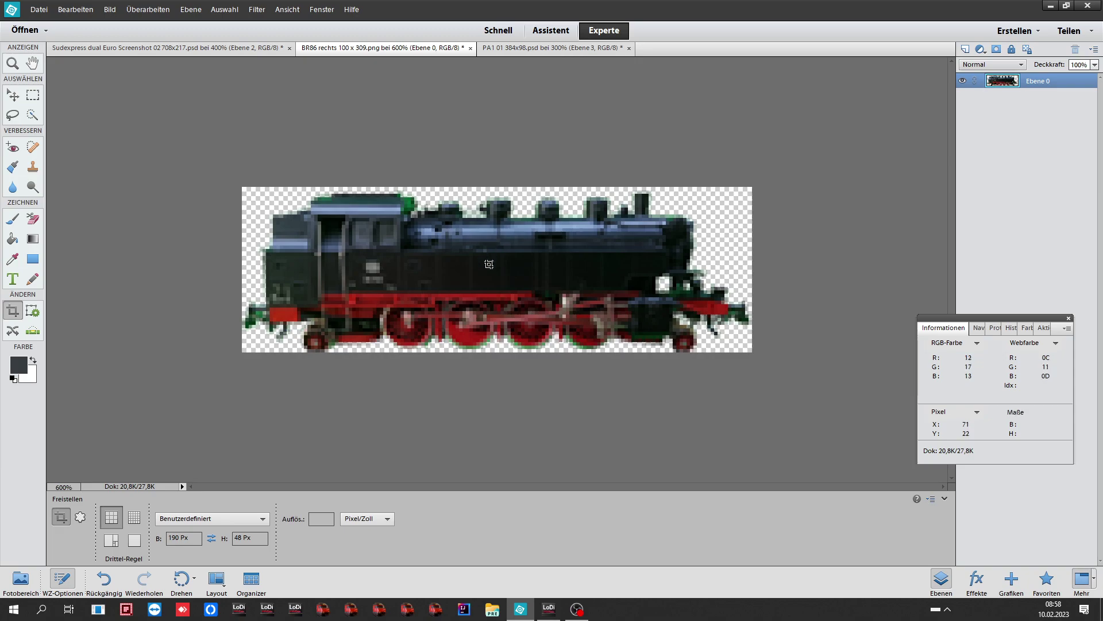
left_click(549, 49)
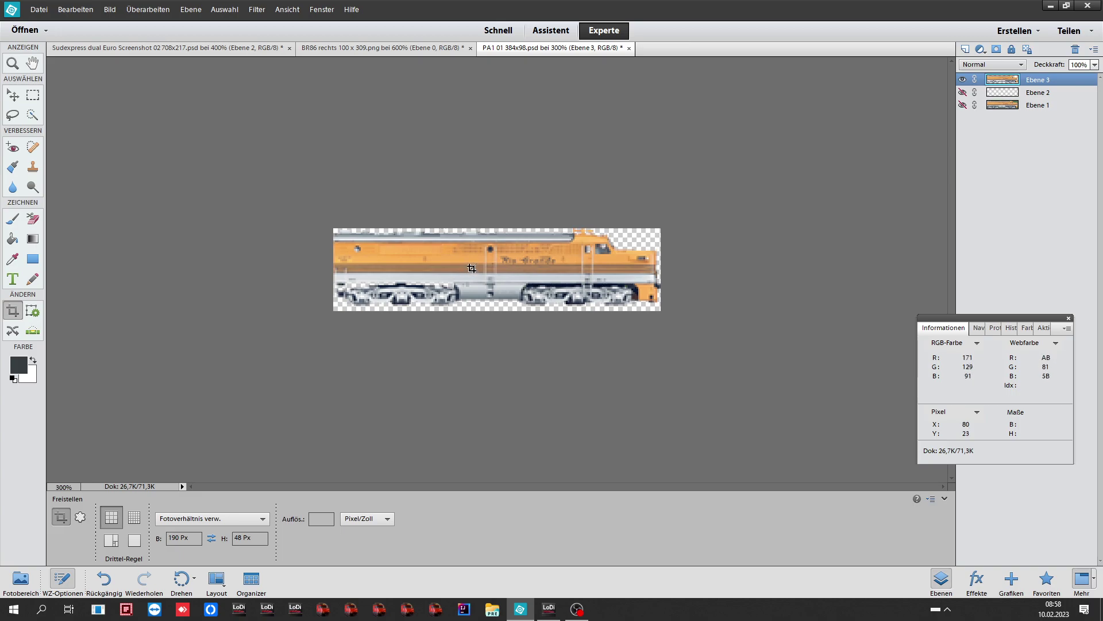
left_click(401, 48)
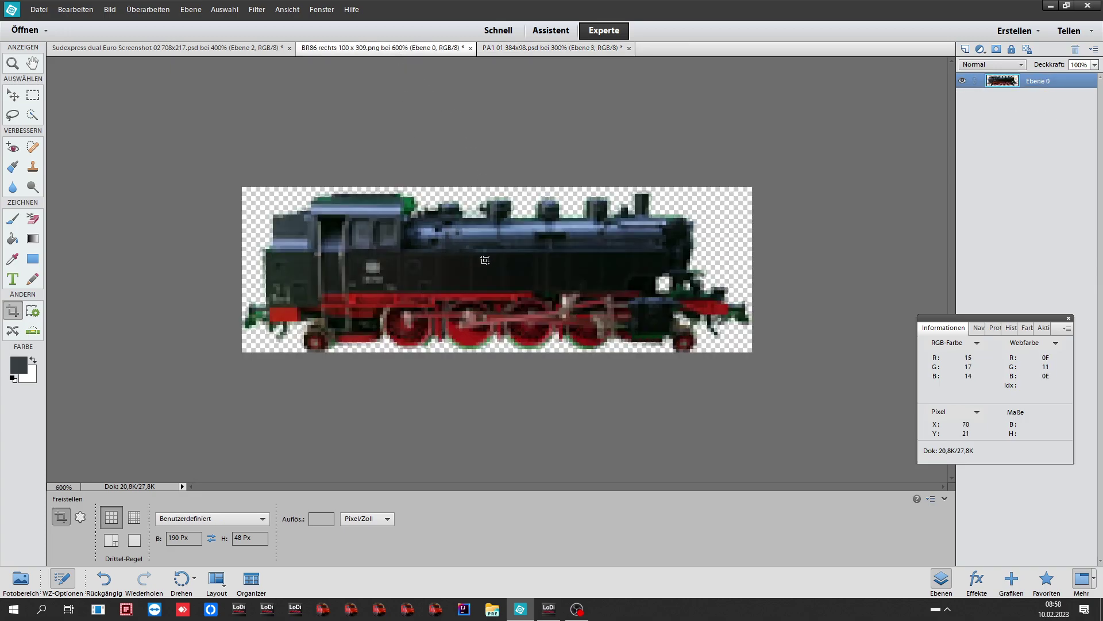
left_click(246, 50)
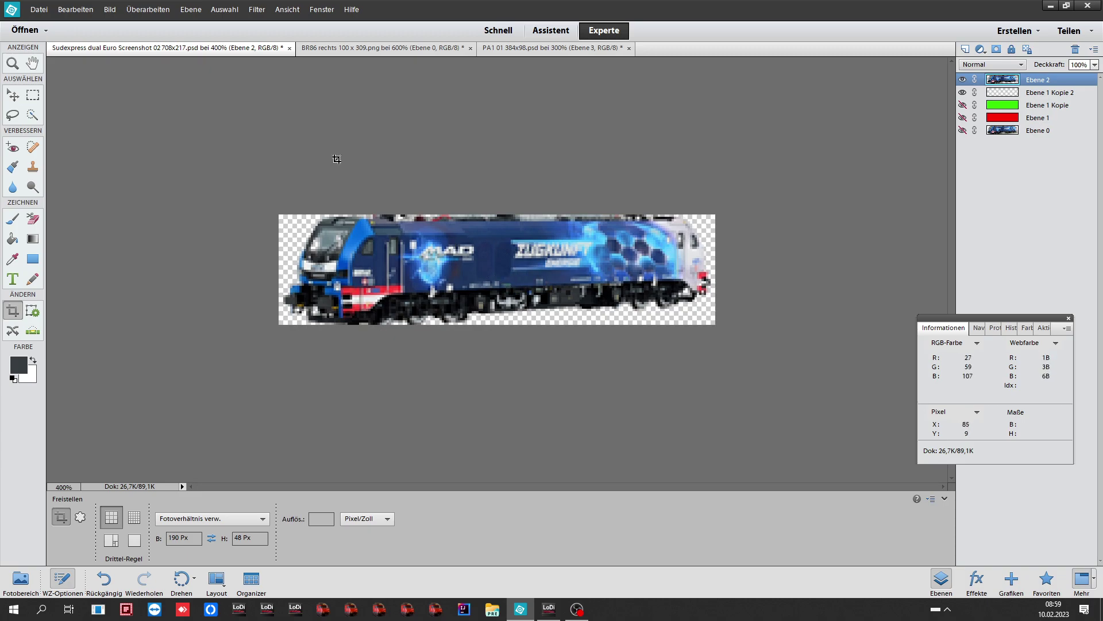
Check the Sudexpress image's pixel dimensions in the image size settings and accept them without changes.
left_click(111, 10)
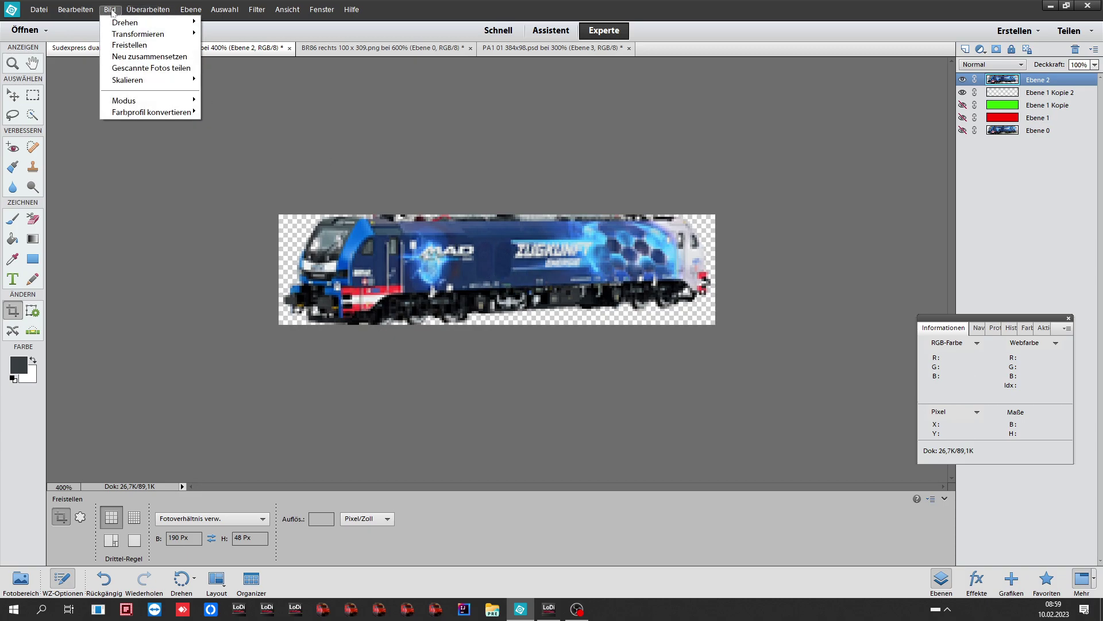
mouse_move(129, 85)
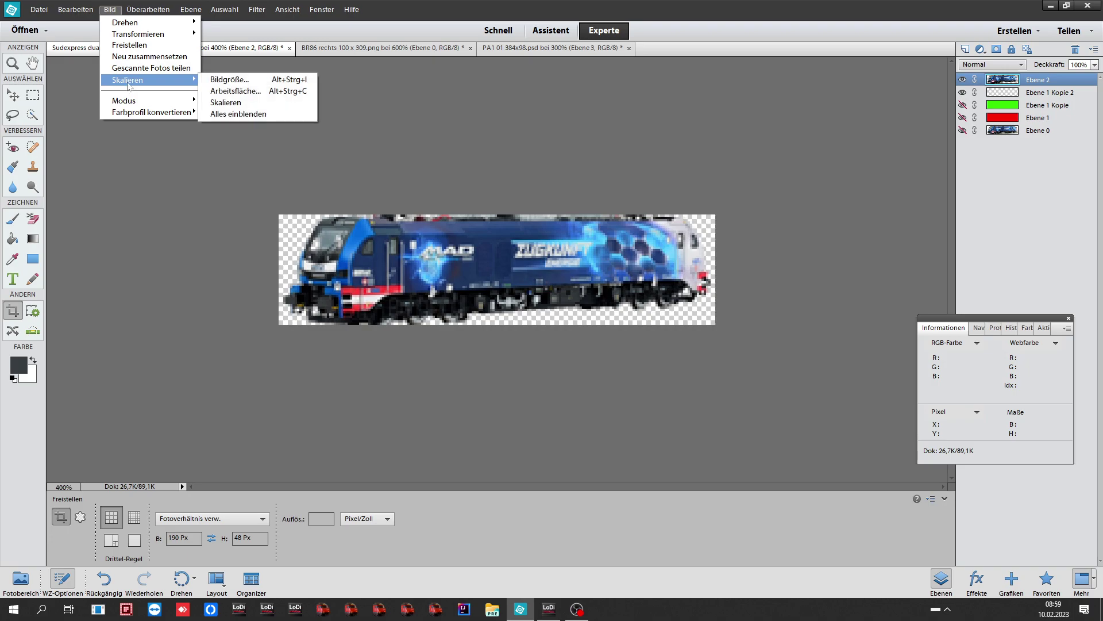
left_click(215, 83)
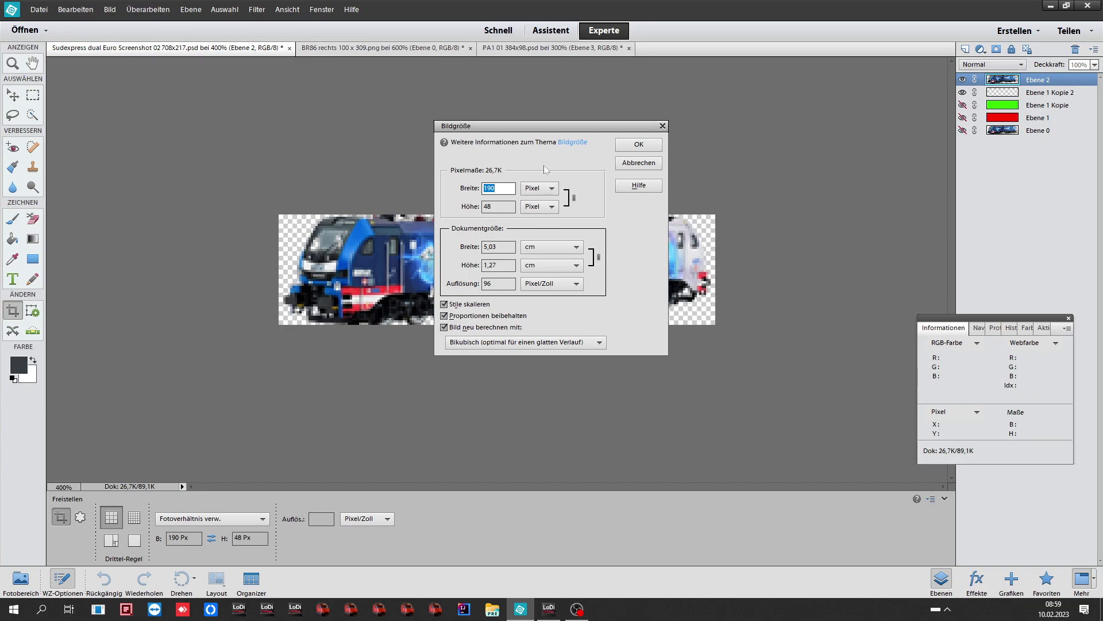
left_click(632, 147)
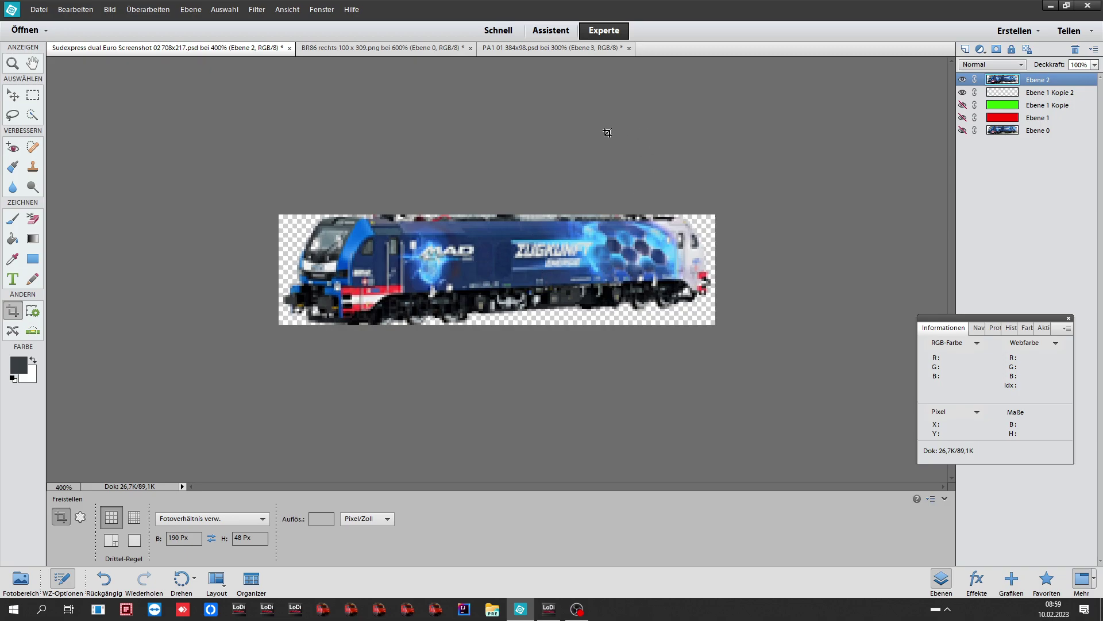
Minimize the image editor and switch to LoDi-ProgrammerFX.
left_click(1051, 7)
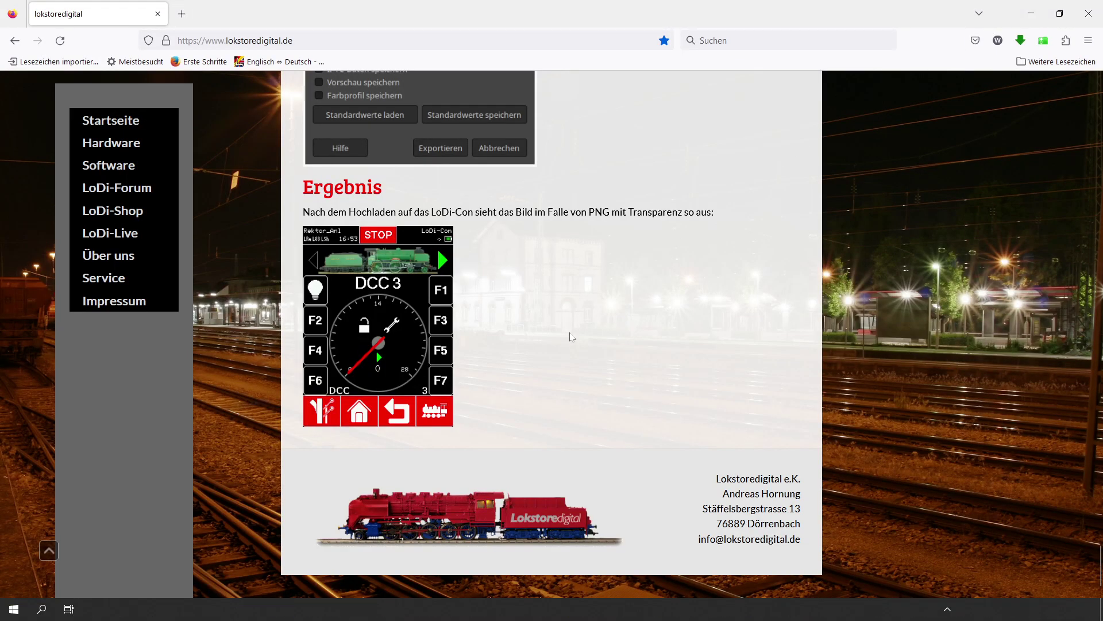
key("alt+Tab")
key("alt+Tab")
key("alt+Tab")
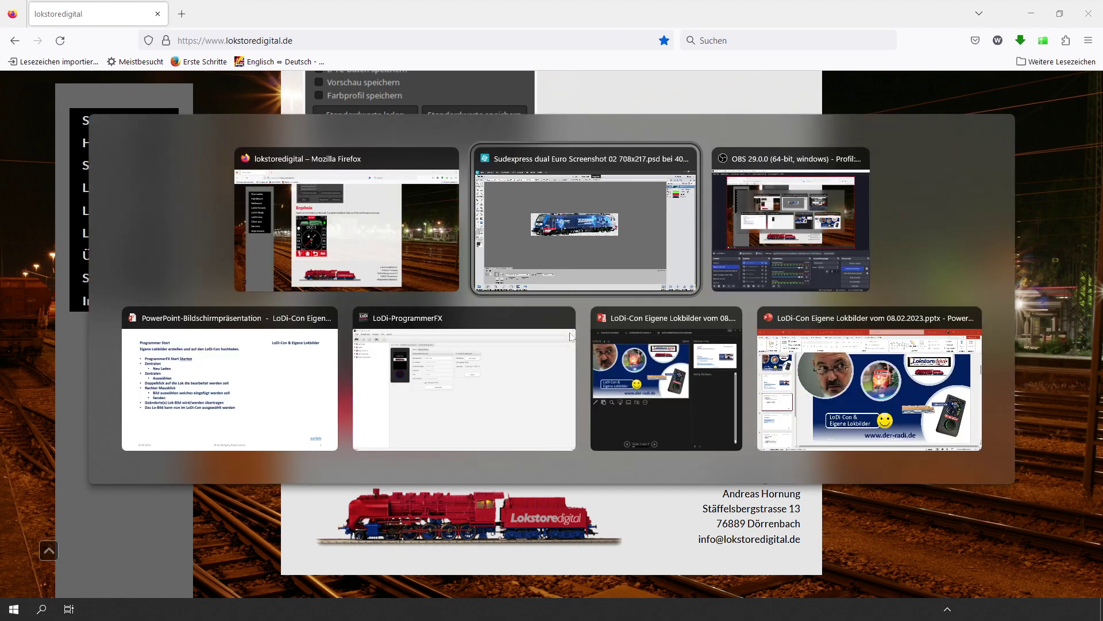
key("alt+Tab")
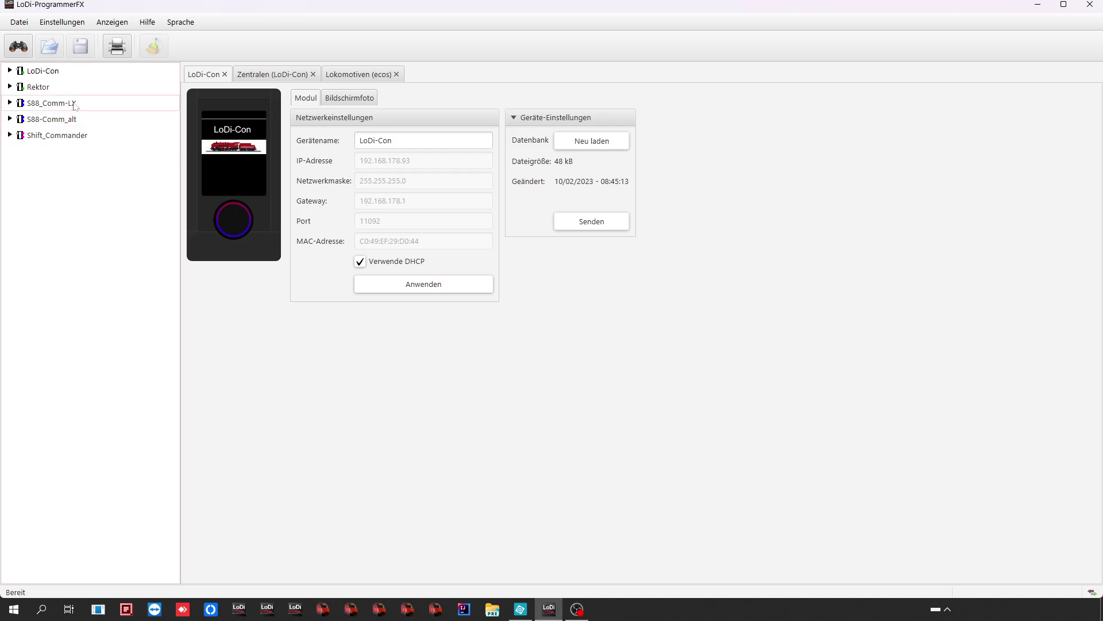
Expand the LoDi-Con device in the device tree and show its list of command stations (Zentralen).
mouse_move(75, 105)
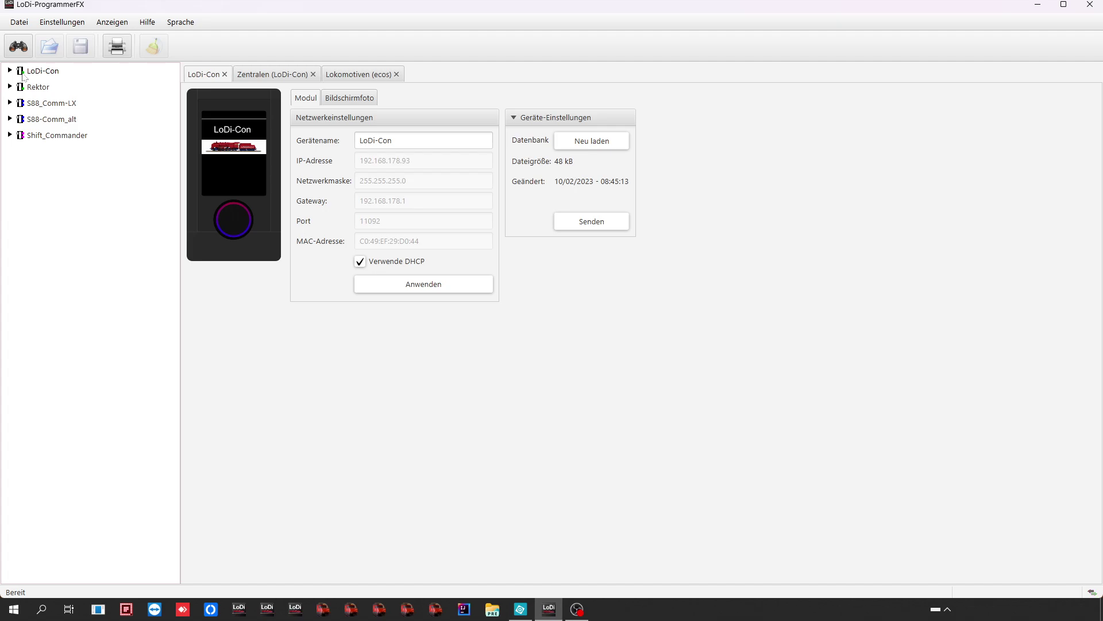
mouse_move(23, 77)
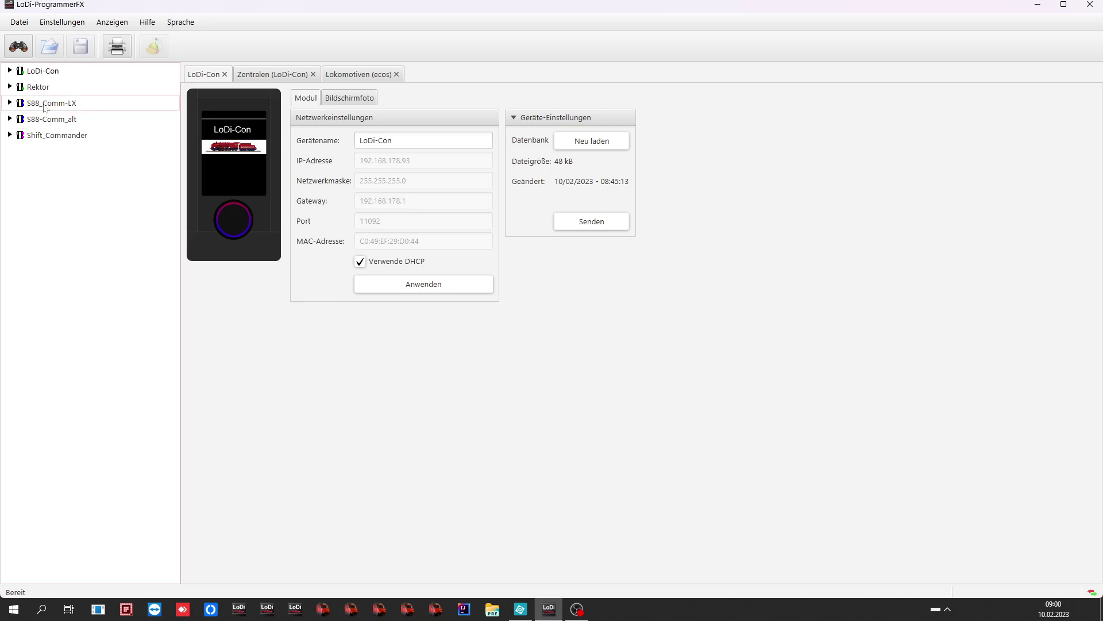
left_click(42, 73)
left_click(43, 72)
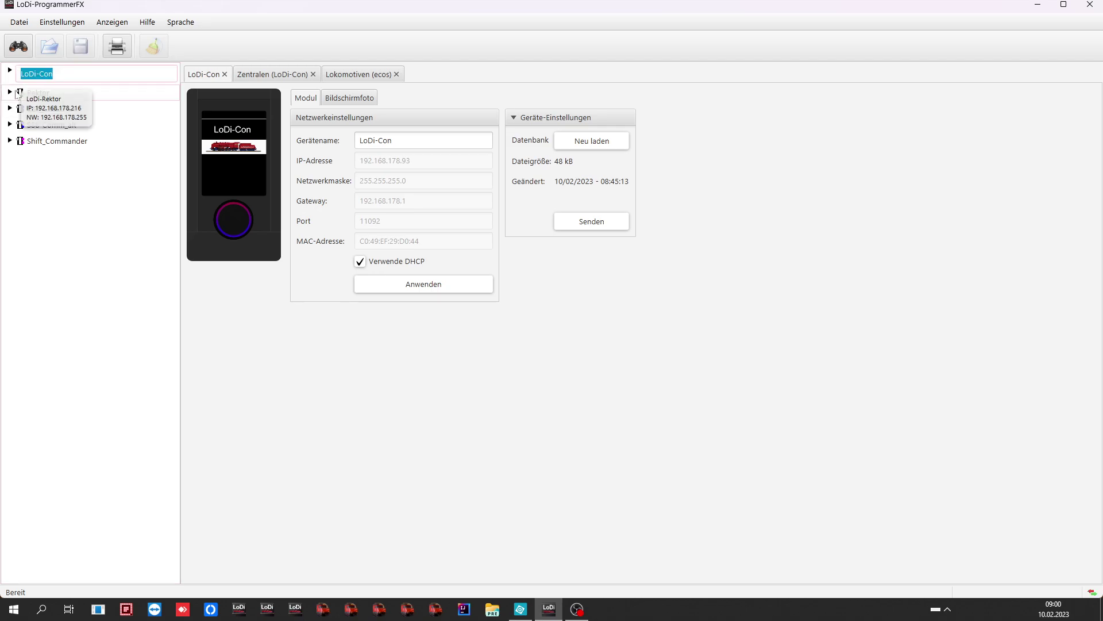
left_click(10, 71)
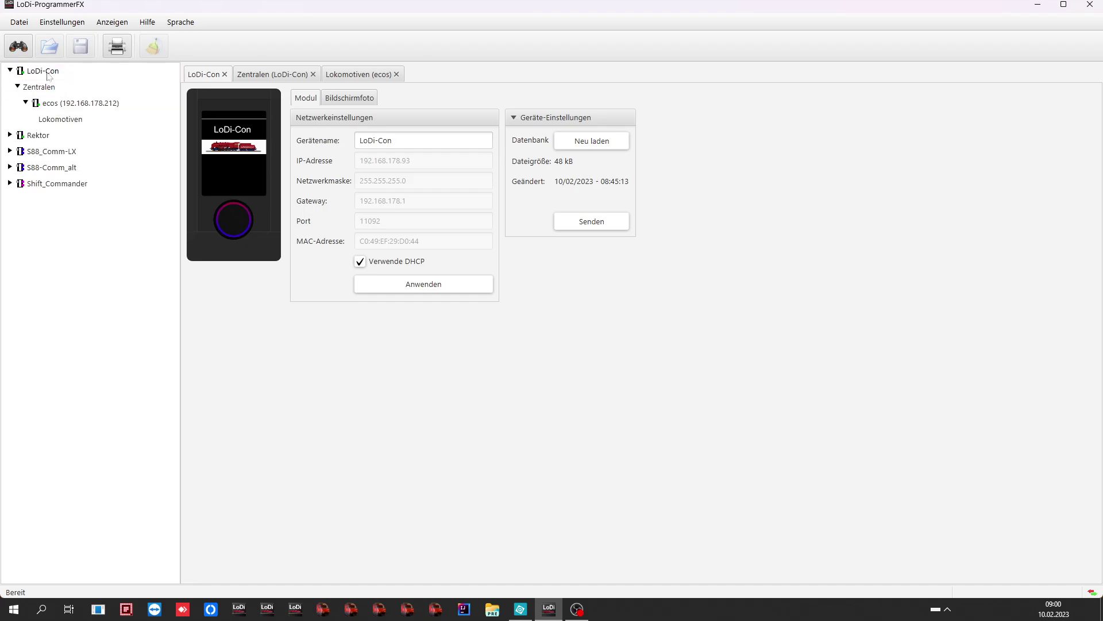
left_click(54, 92)
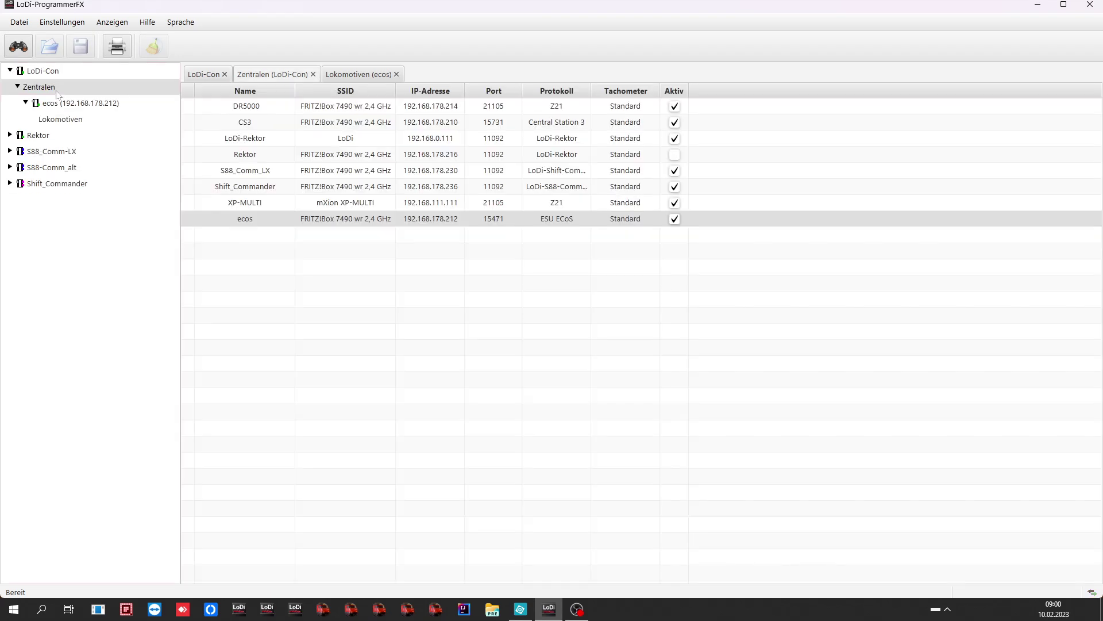
left_click(66, 74)
left_click(46, 74)
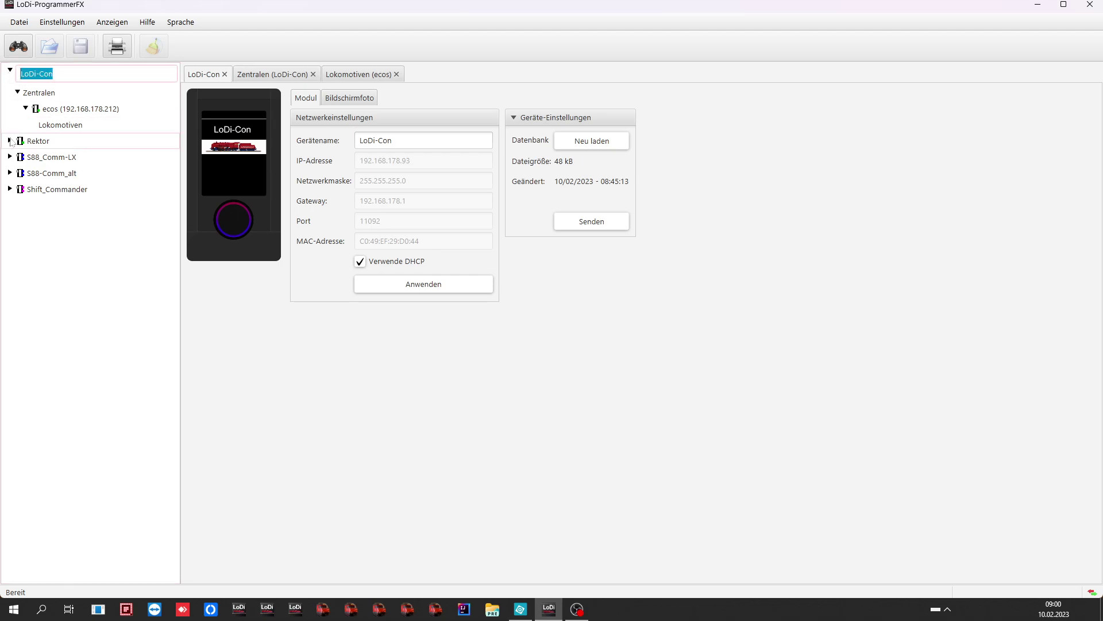
left_click(10, 71)
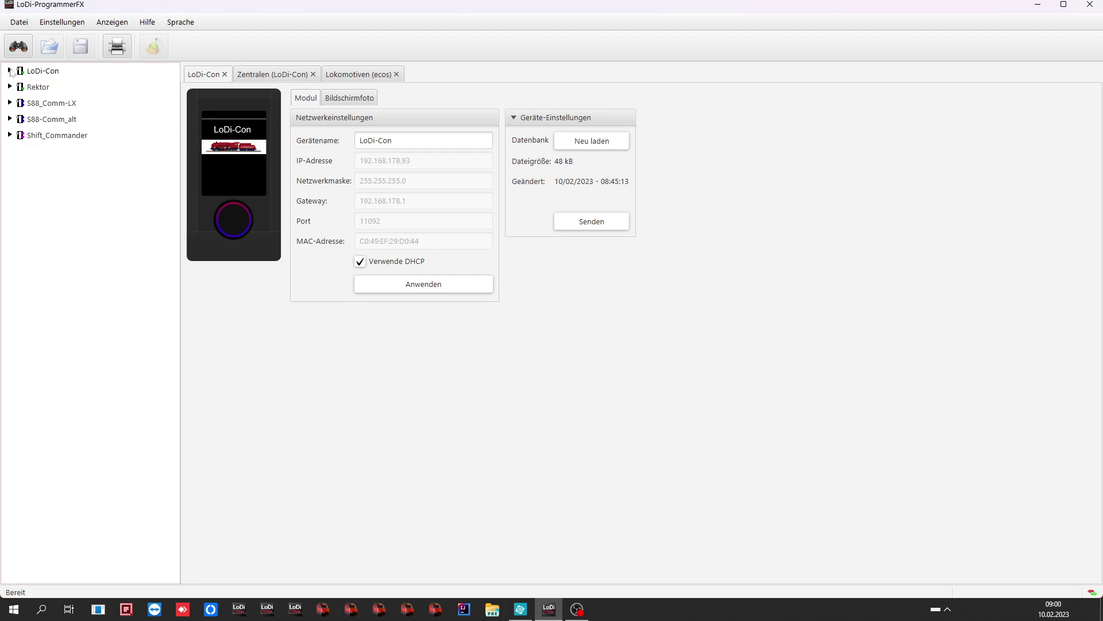
left_click(59, 73)
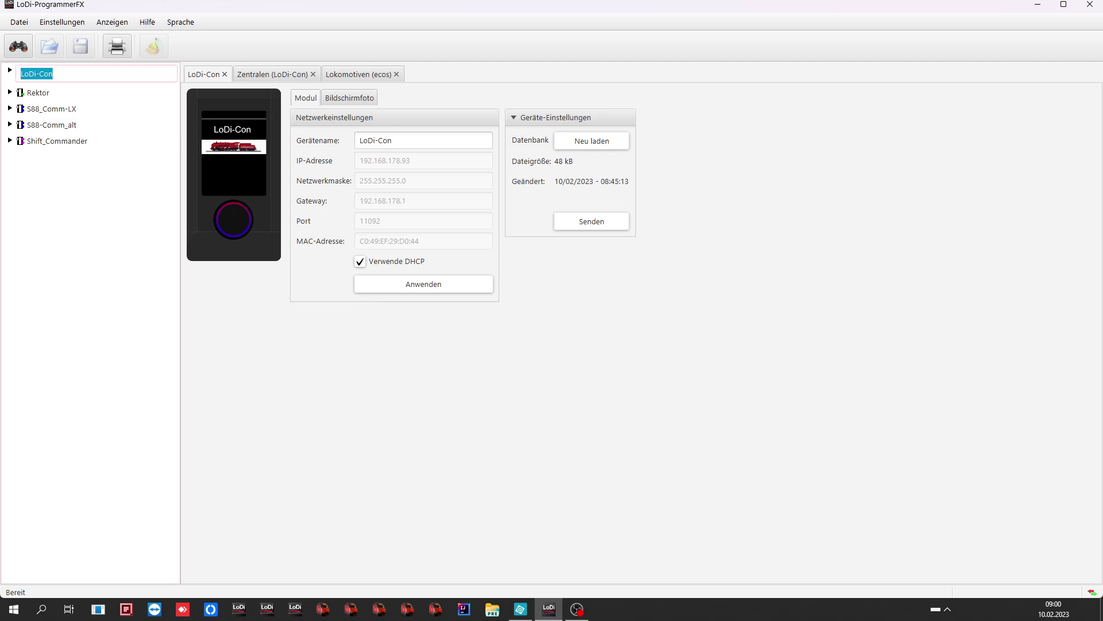
left_click(31, 96)
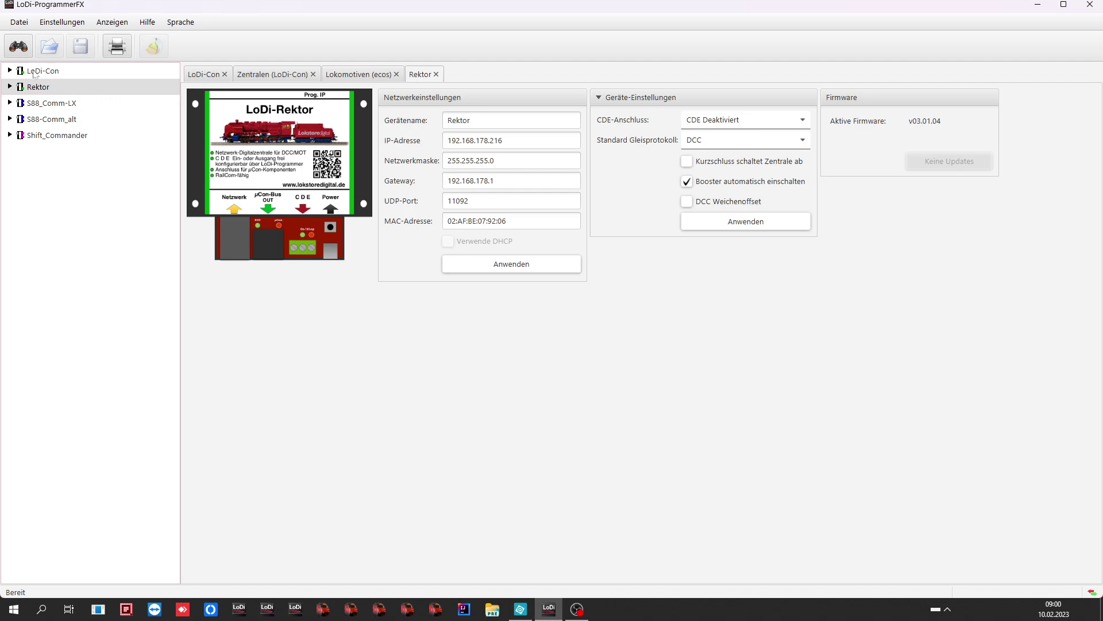
Try to reload the database from the LoDi-Con device on its module page.
left_click(34, 72)
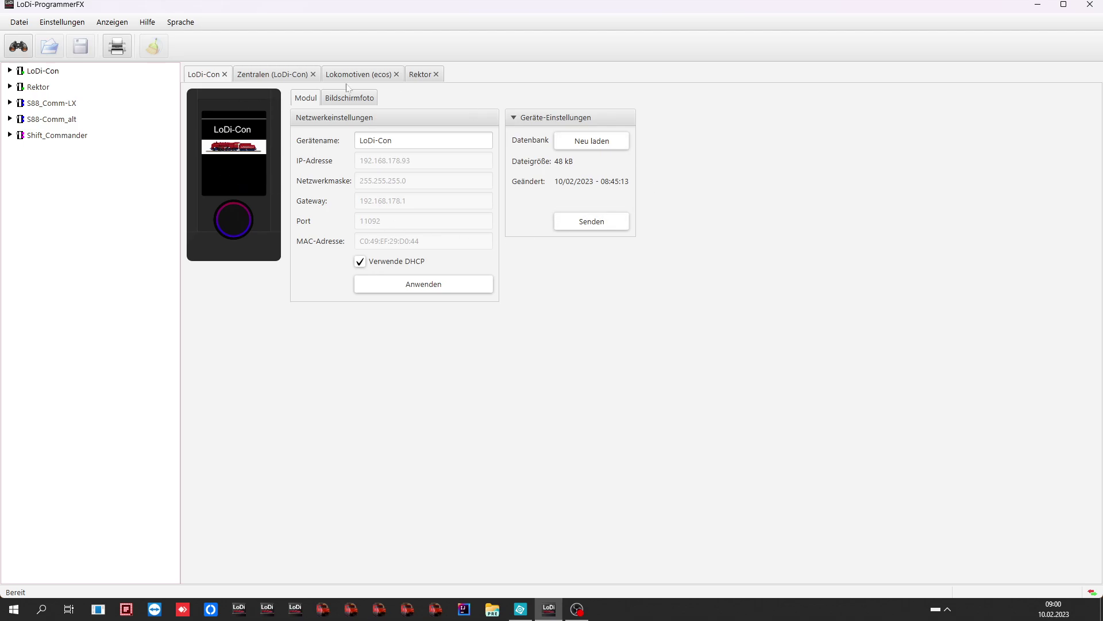
left_click(591, 144)
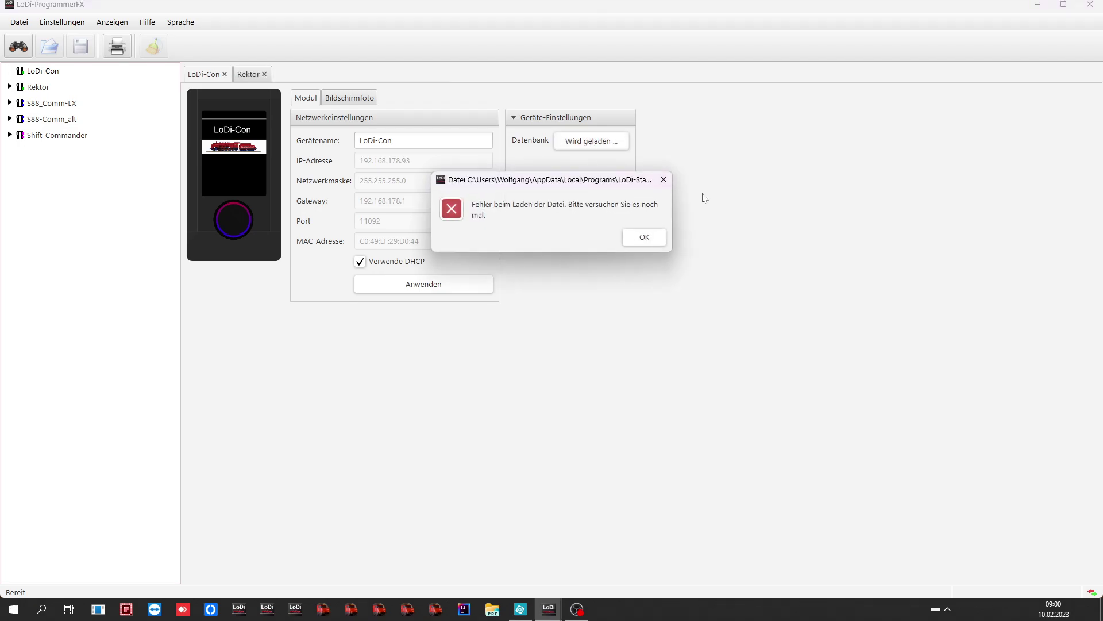
left_click(643, 238)
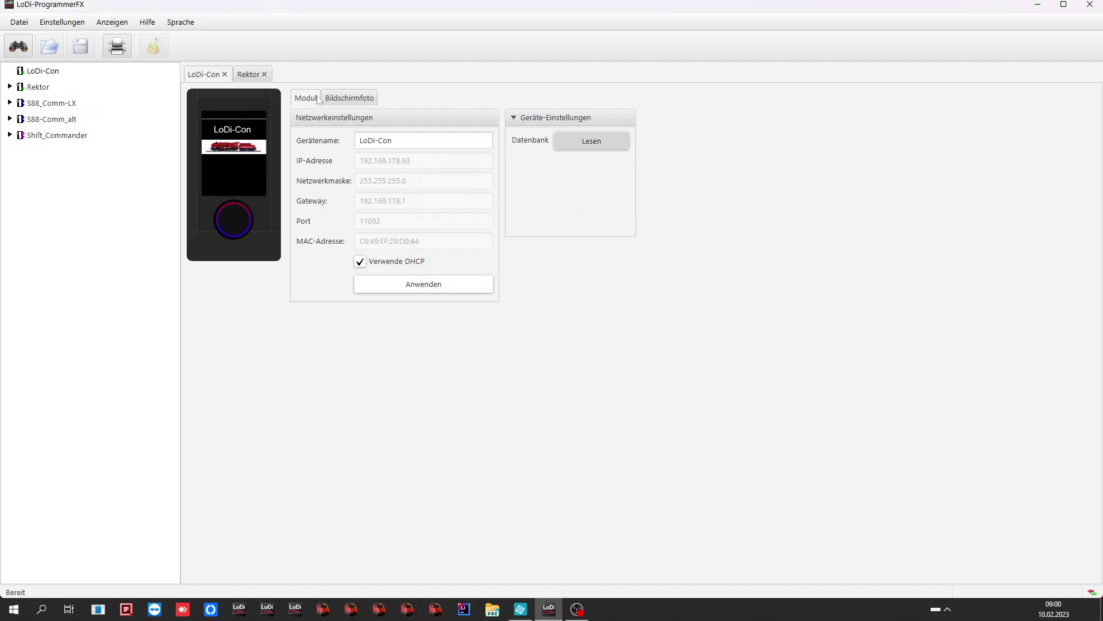
Read the LoDi-Con's database from the device and create a new screenshot of its display.
left_click(352, 103)
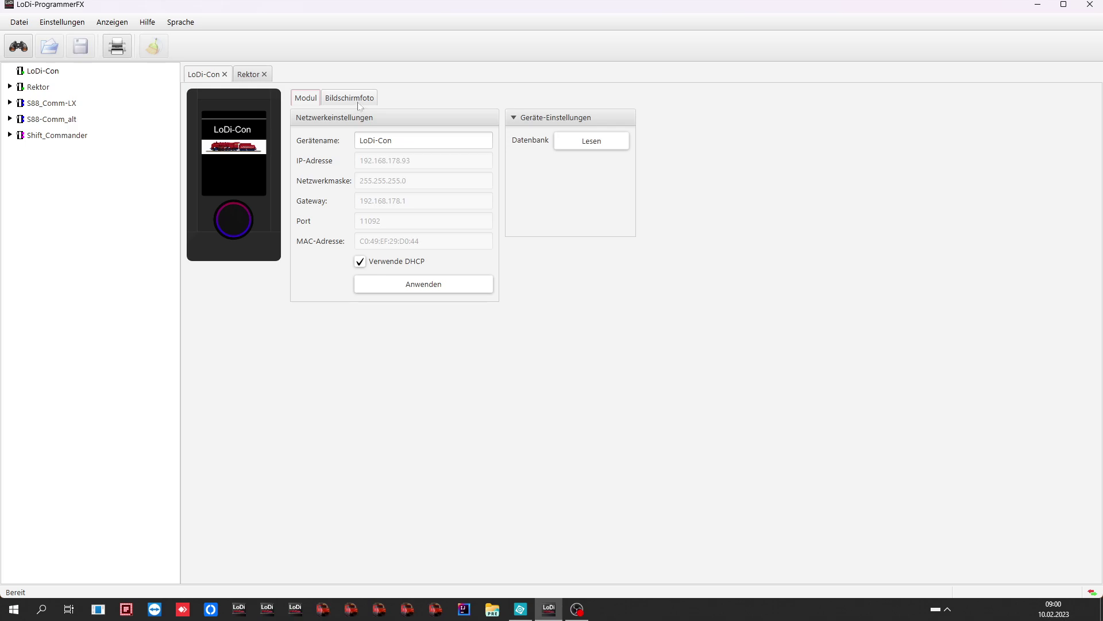
left_click(305, 98)
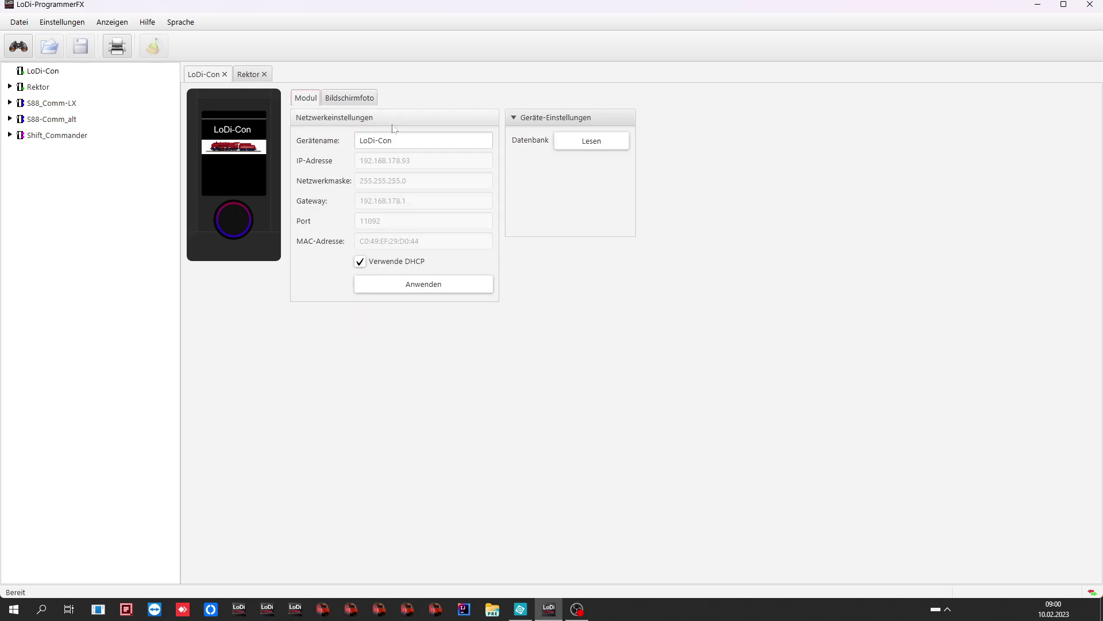
left_click(582, 147)
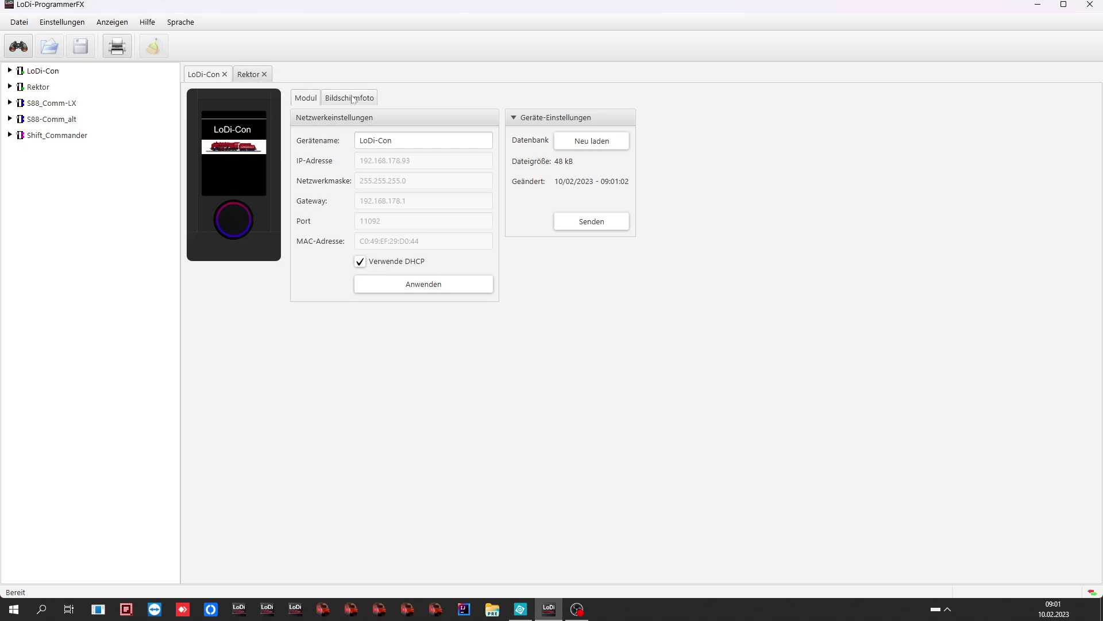
left_click(352, 98)
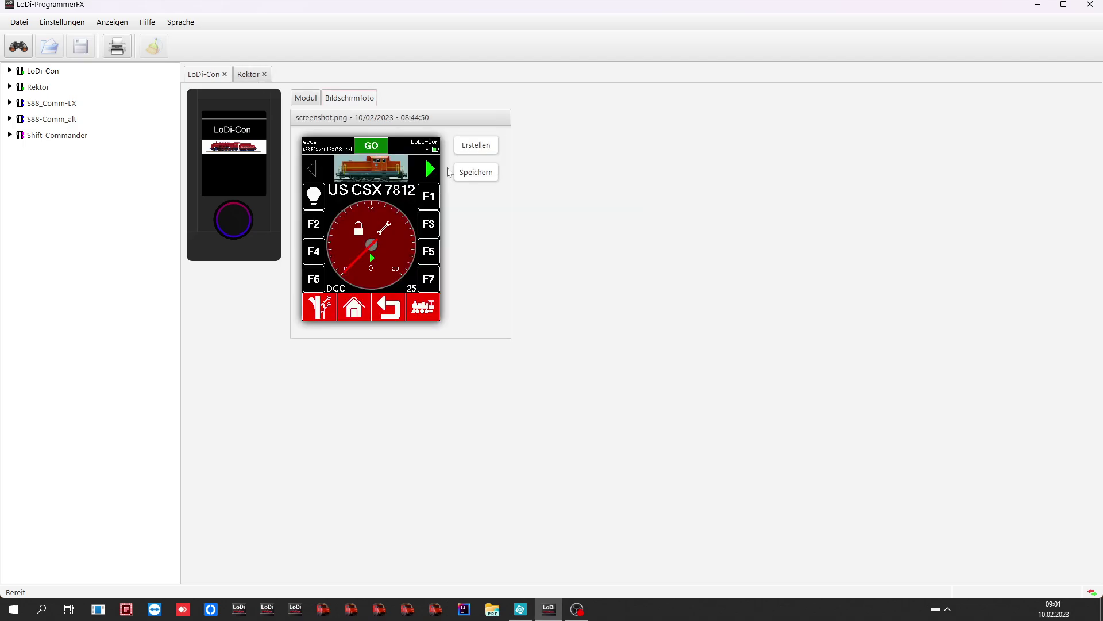
left_click(470, 147)
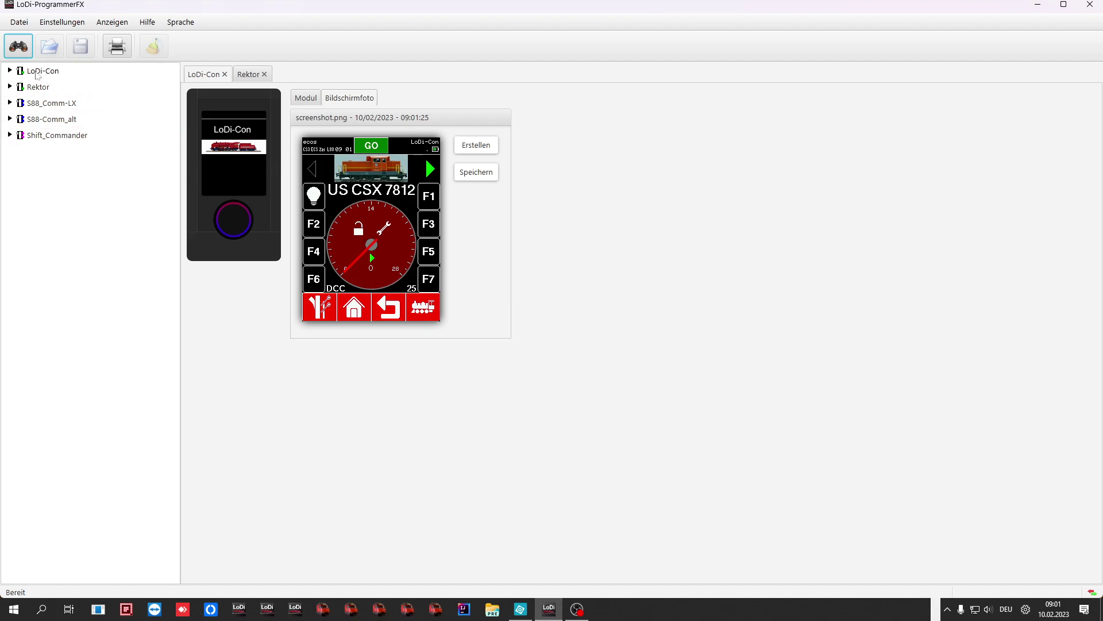
Show the LoDi-Con's command stations (Zentralen) and open the locomotive list of the ecos station.
left_click(10, 70)
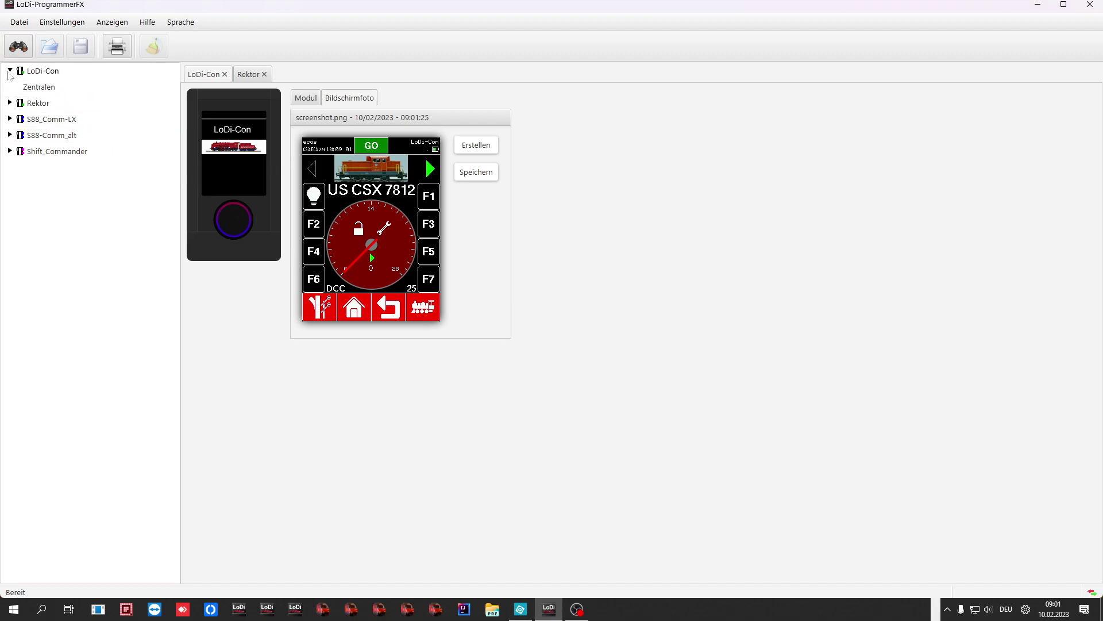
left_click(56, 89)
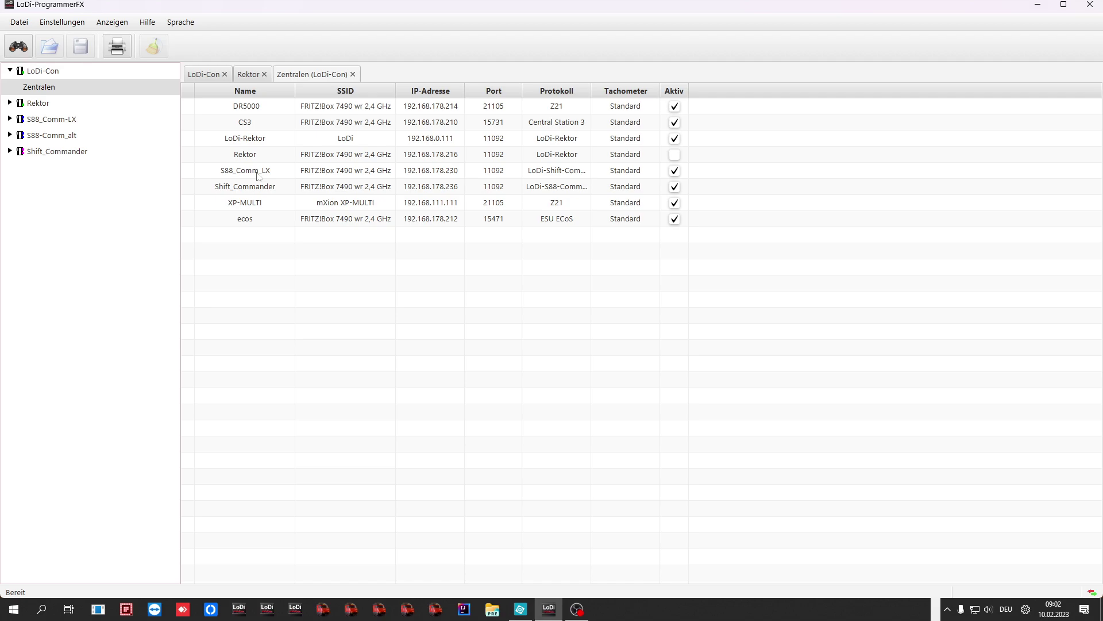
double_click(250, 220)
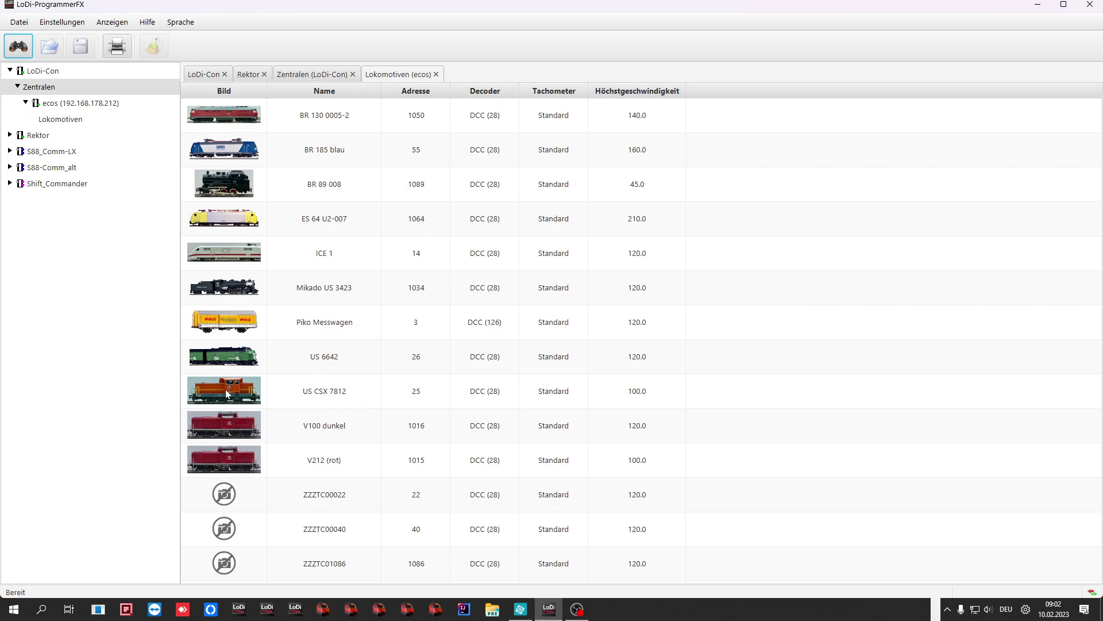
Remove the image from the US CSX 7812 locomotive and confirm its deletion.
mouse_move(227, 394)
right_click(227, 394)
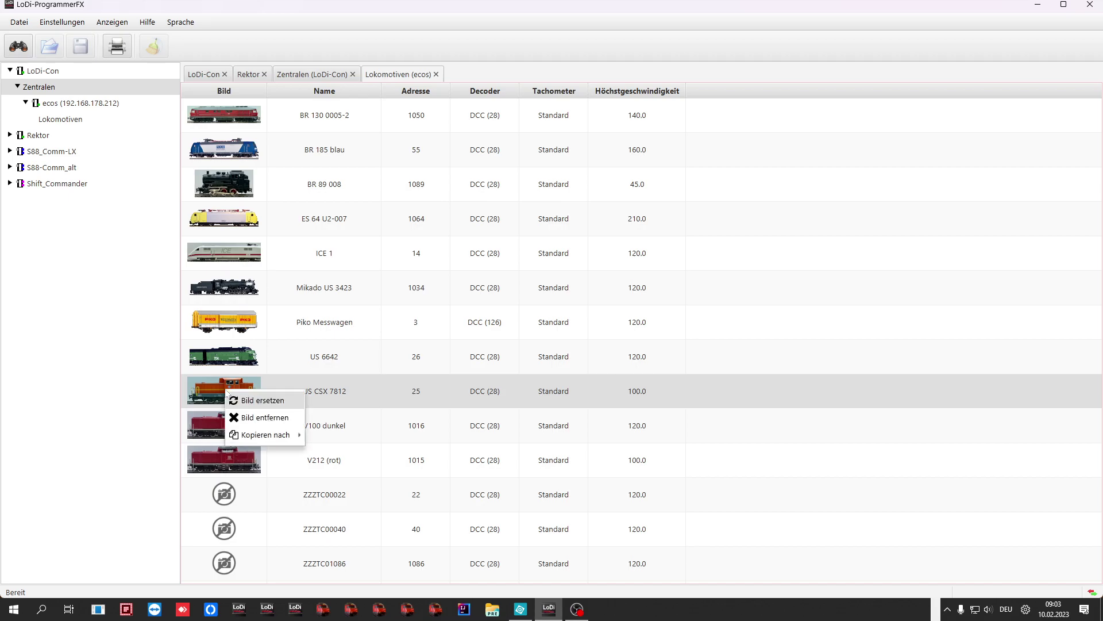
left_click(274, 420)
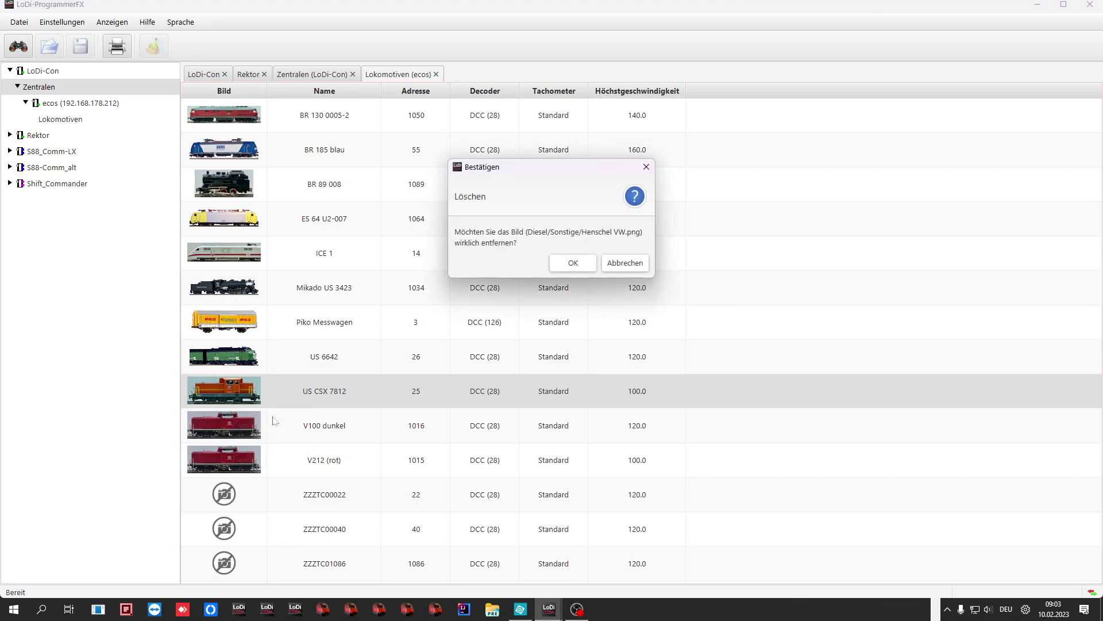
left_click(569, 264)
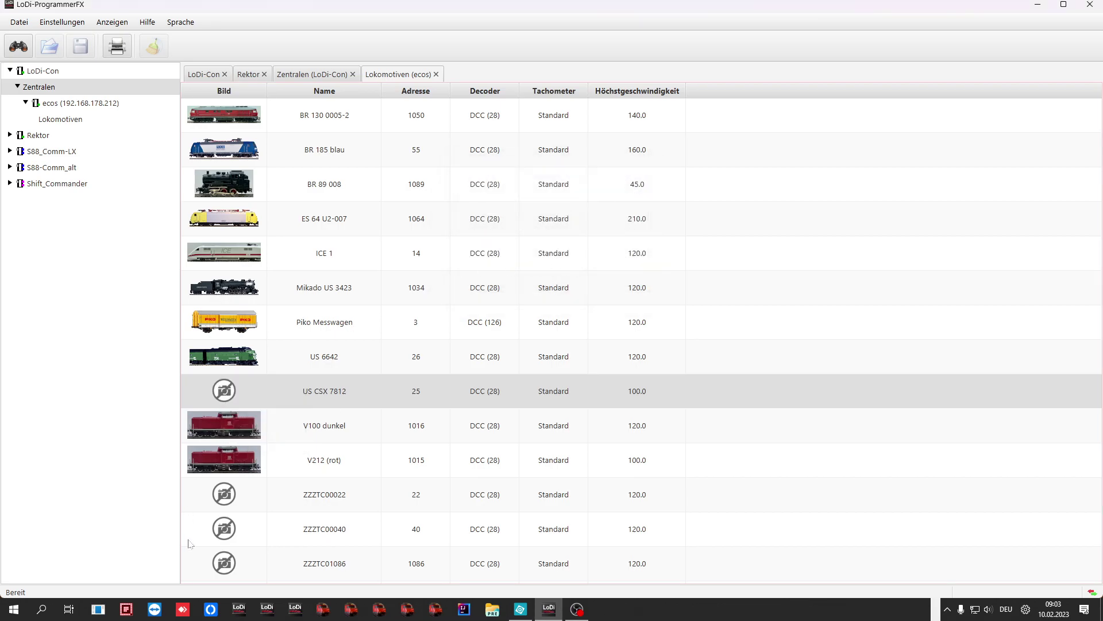
Start adding an image to the US CSX 7812 locomotive and browse to the Lokbilder folder under _08 Eisenbahn on drive X:.
right_click(230, 388)
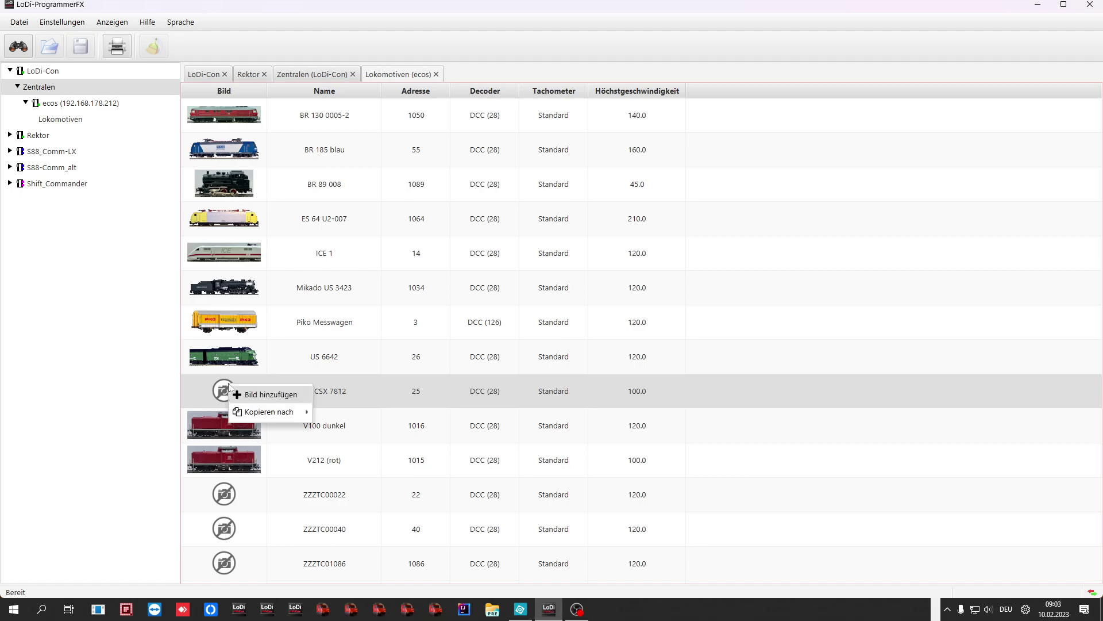
left_click(268, 395)
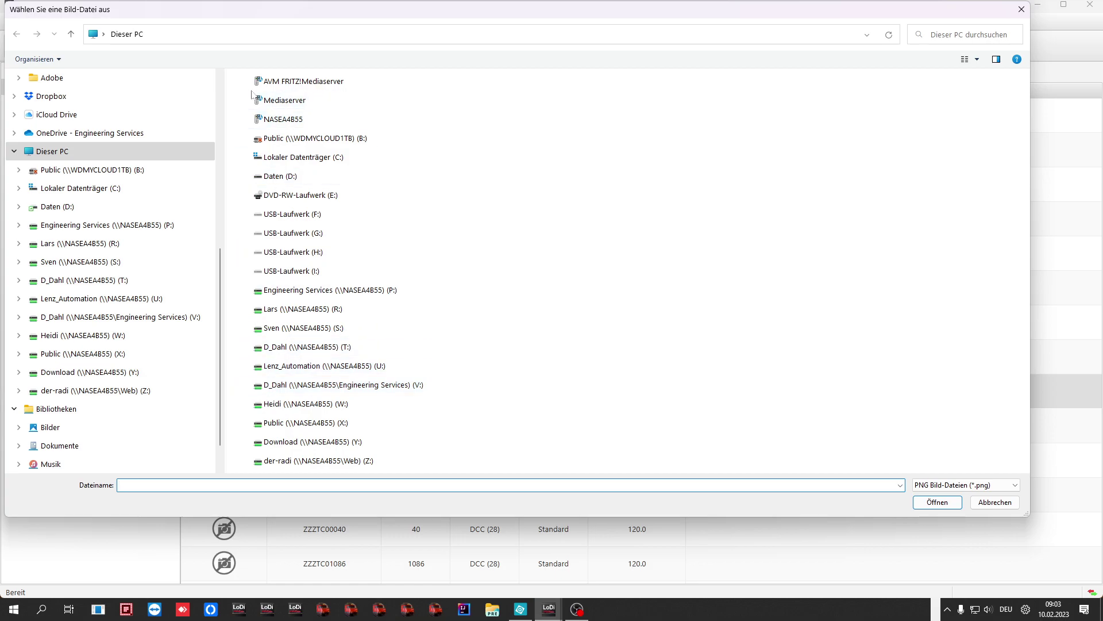
left_click(18, 353)
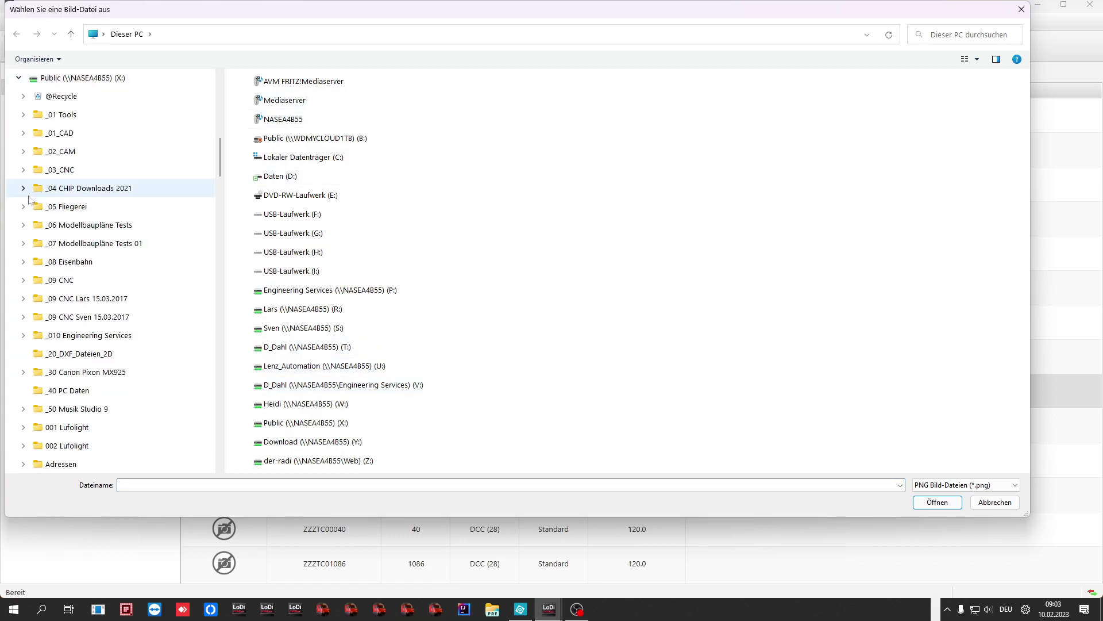
left_click(23, 262)
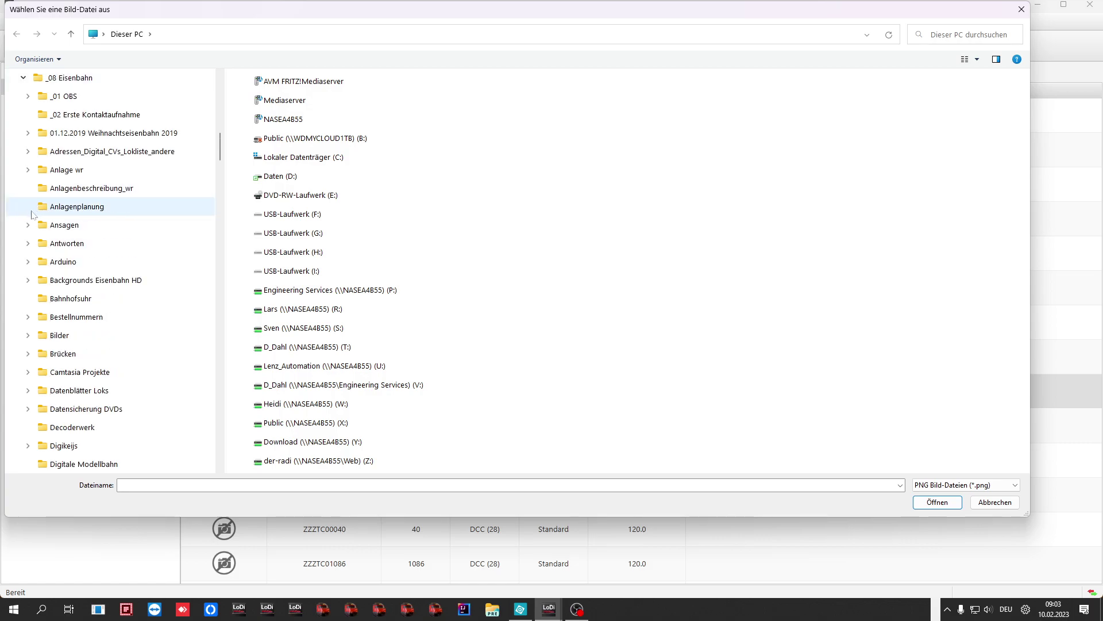
scroll(45, 254, "down", 3)
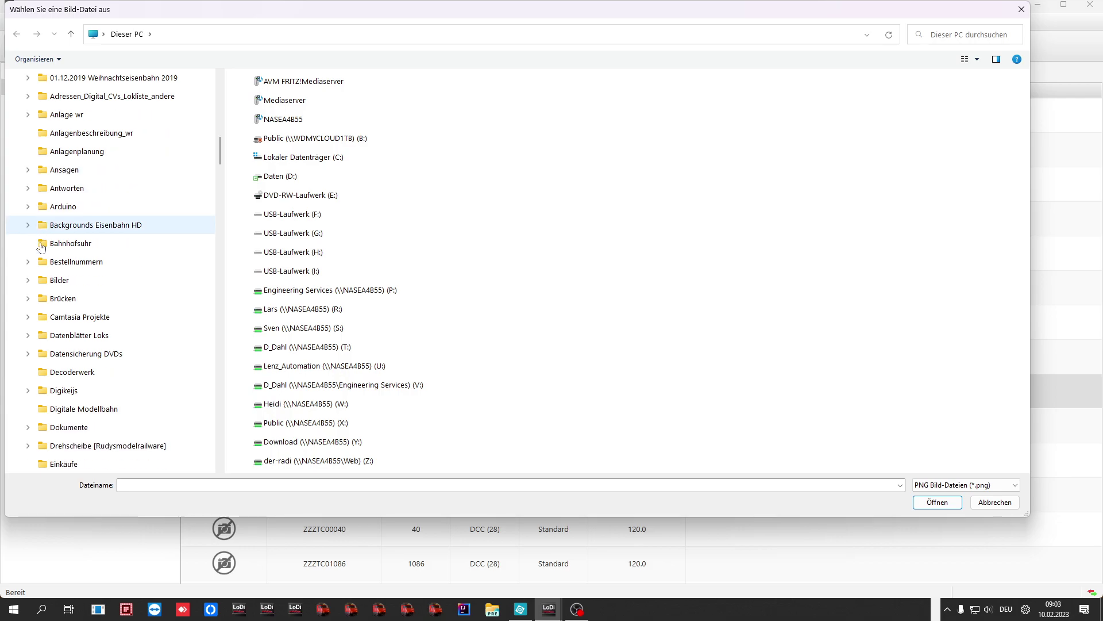
scroll(45, 255, "down", 5)
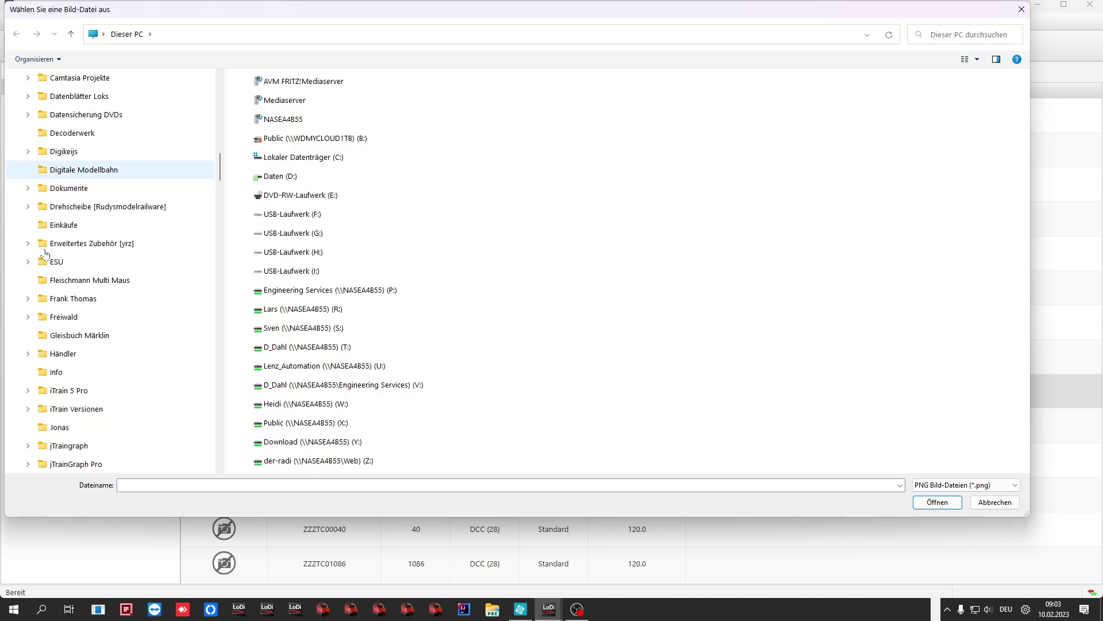
scroll(46, 253, "up", 10)
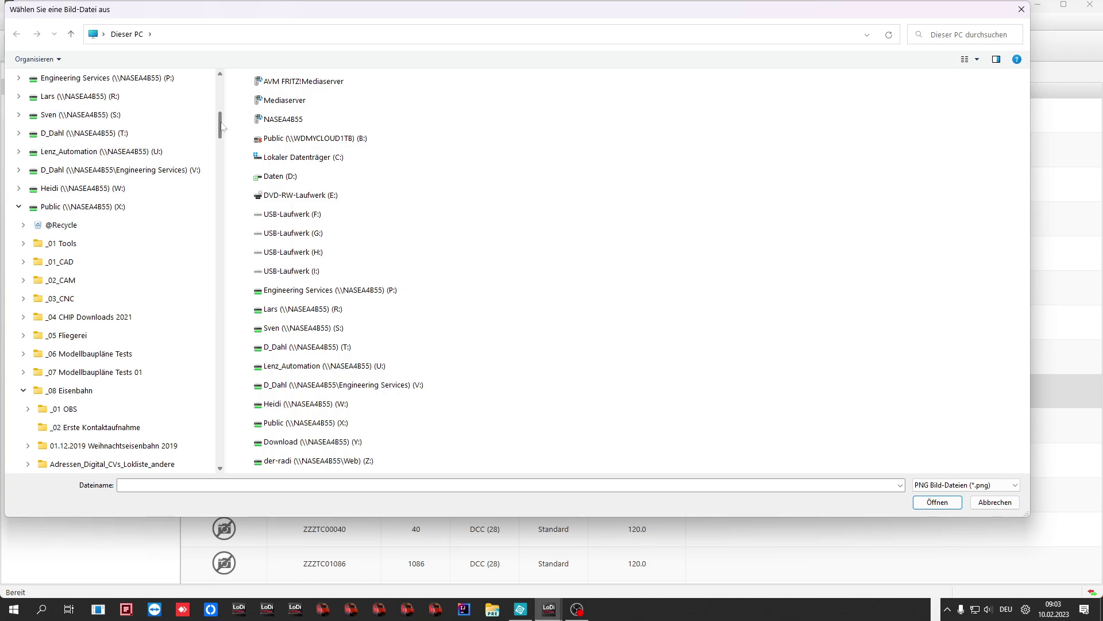
left_click_drag(221, 128, 222, 168)
scroll(71, 290, "down", 10)
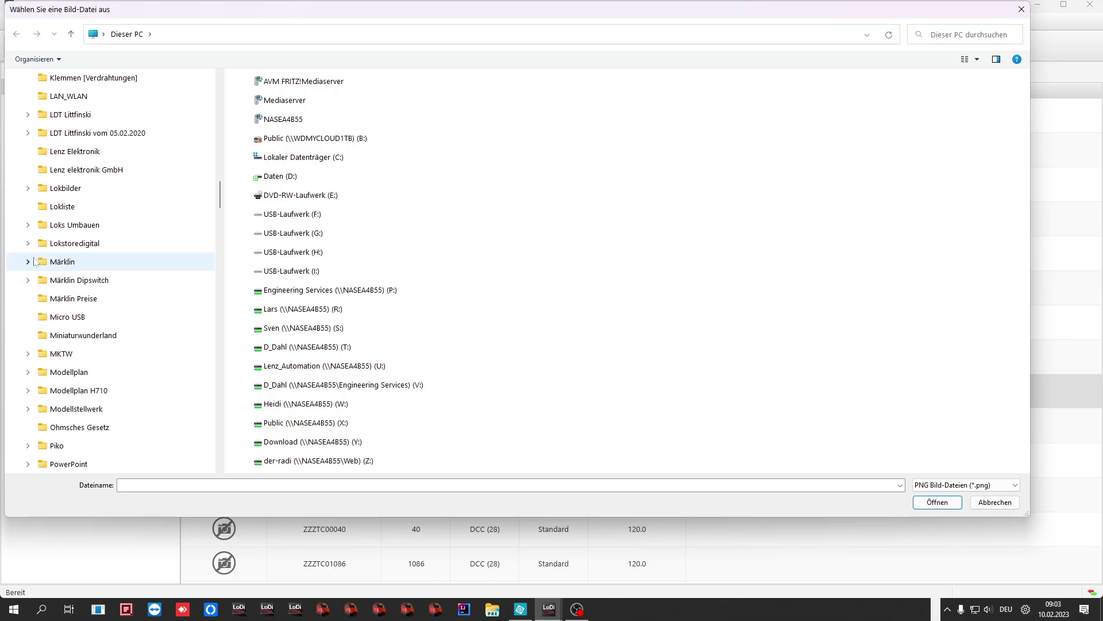
left_click(27, 188)
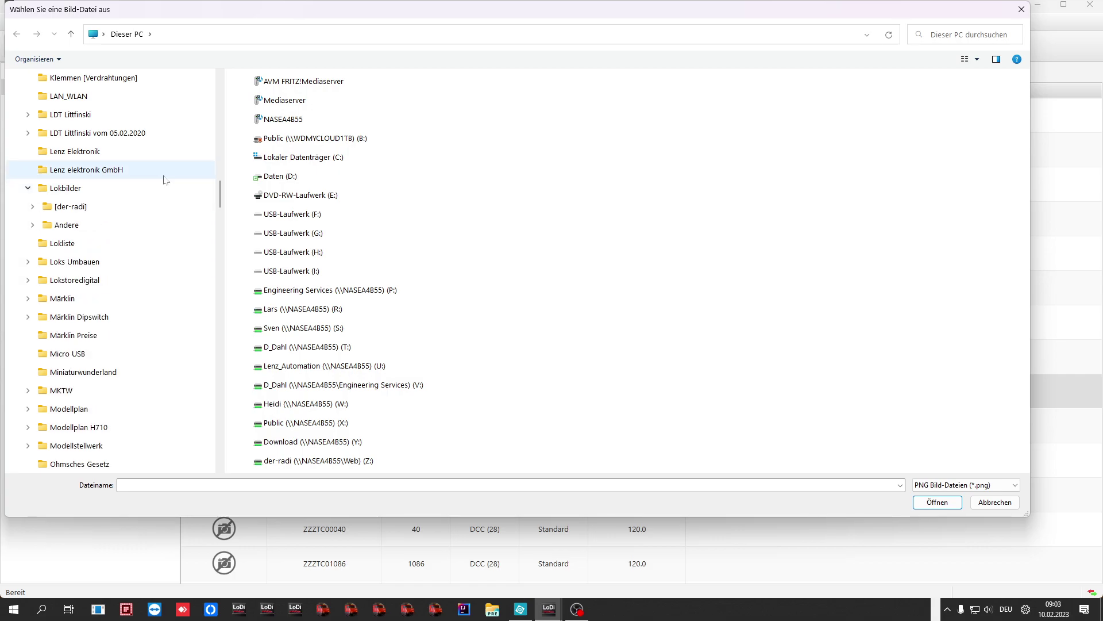
left_click(92, 192)
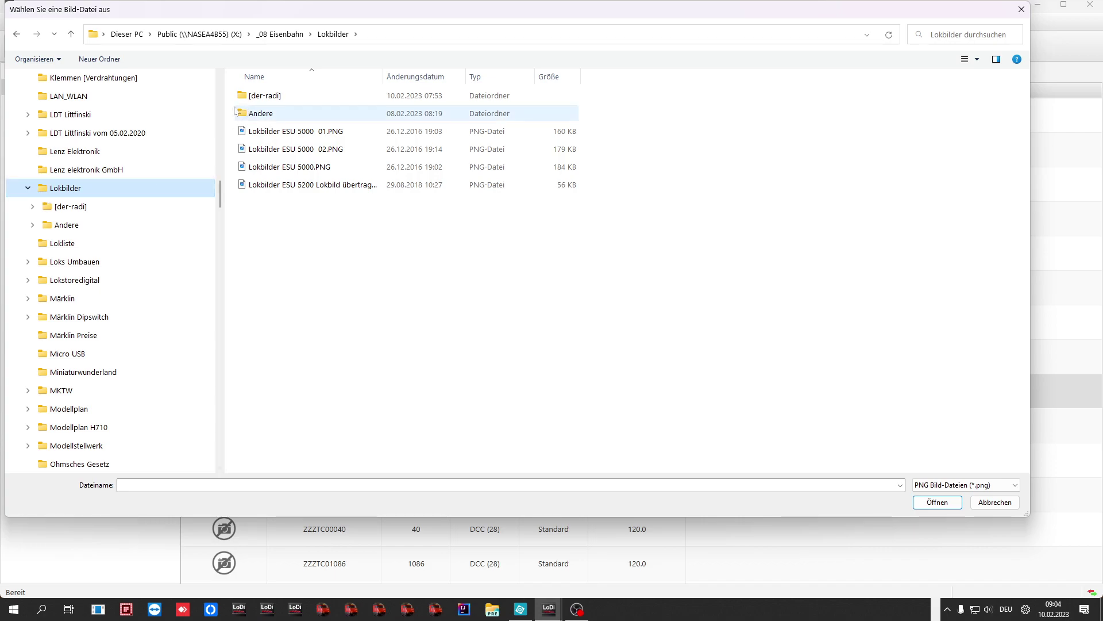
Browse through [der-radi] and verschiedene to the Piko Messwagen folder and display its images as large icons.
left_click(28, 188)
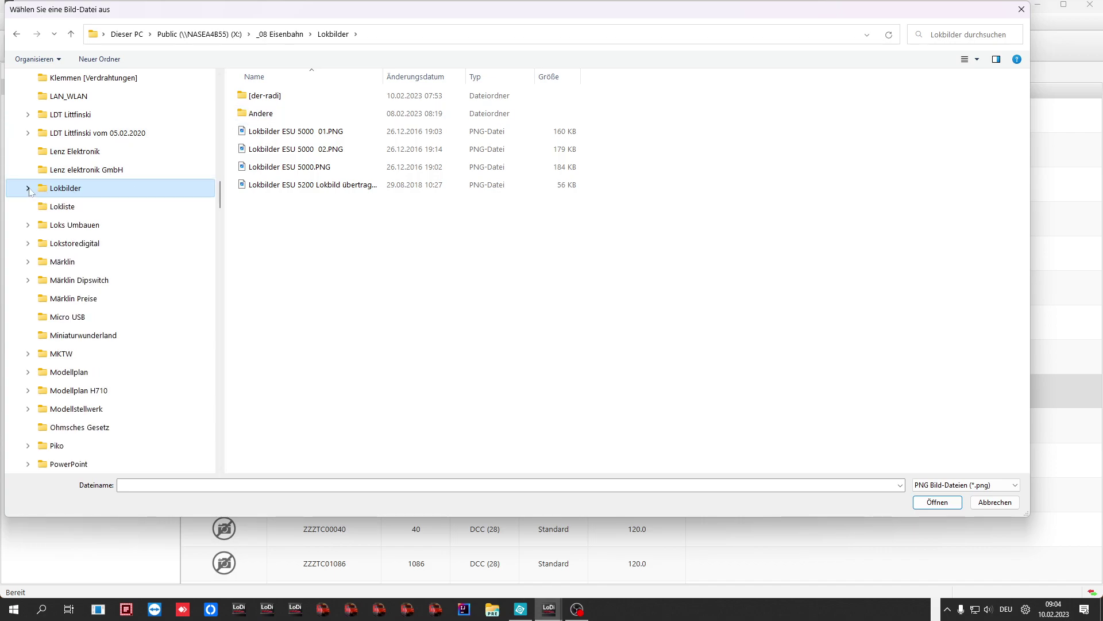
left_click(29, 188)
left_click(68, 207)
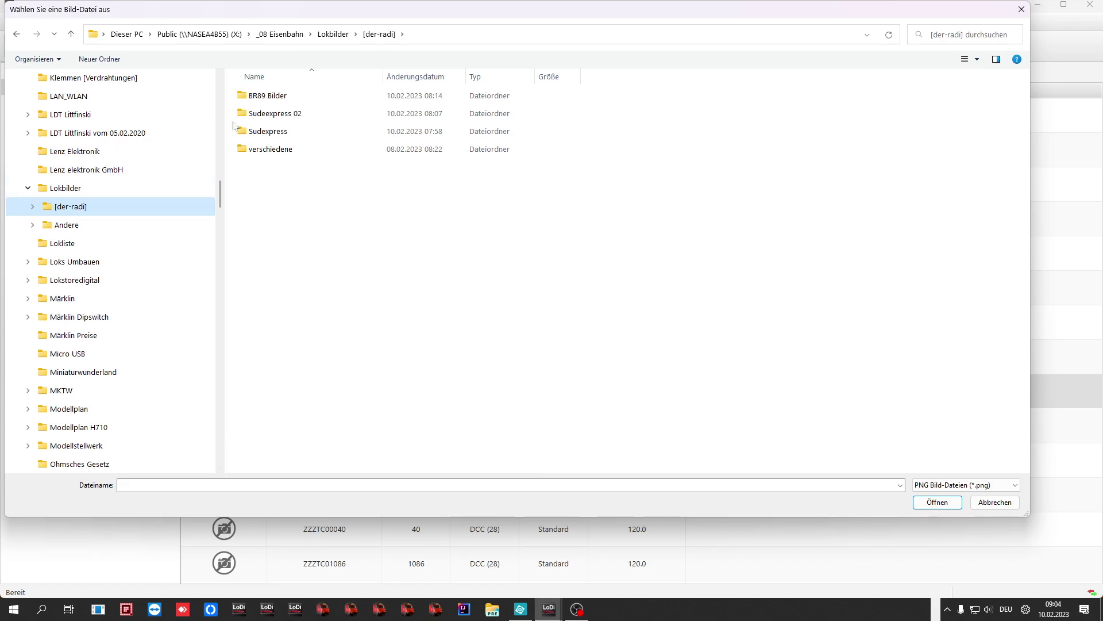
left_click(259, 153)
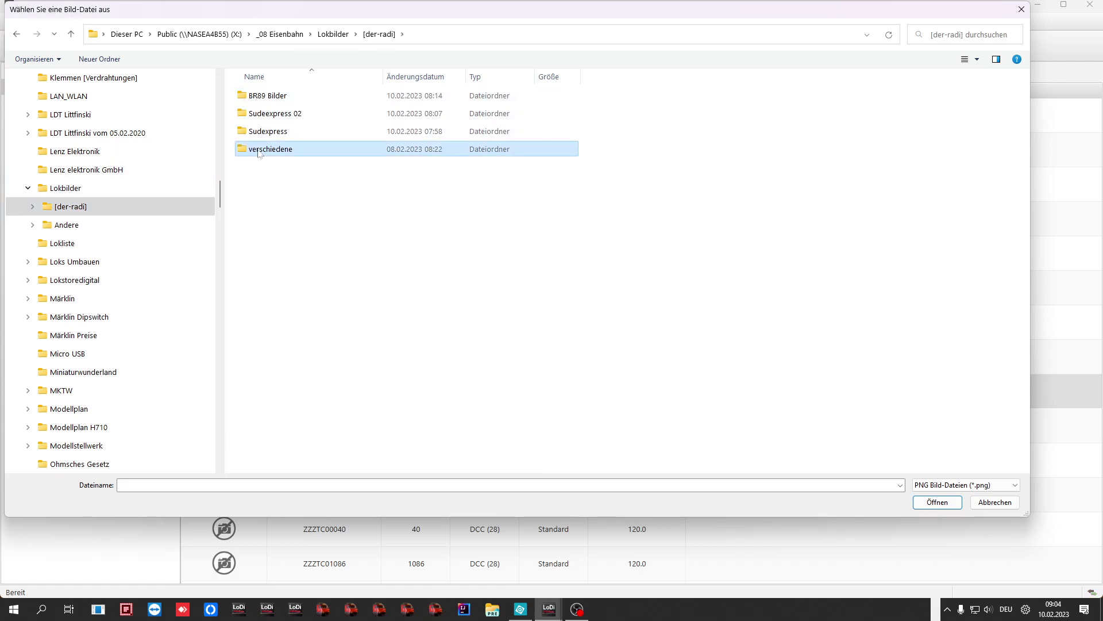
left_click(259, 150)
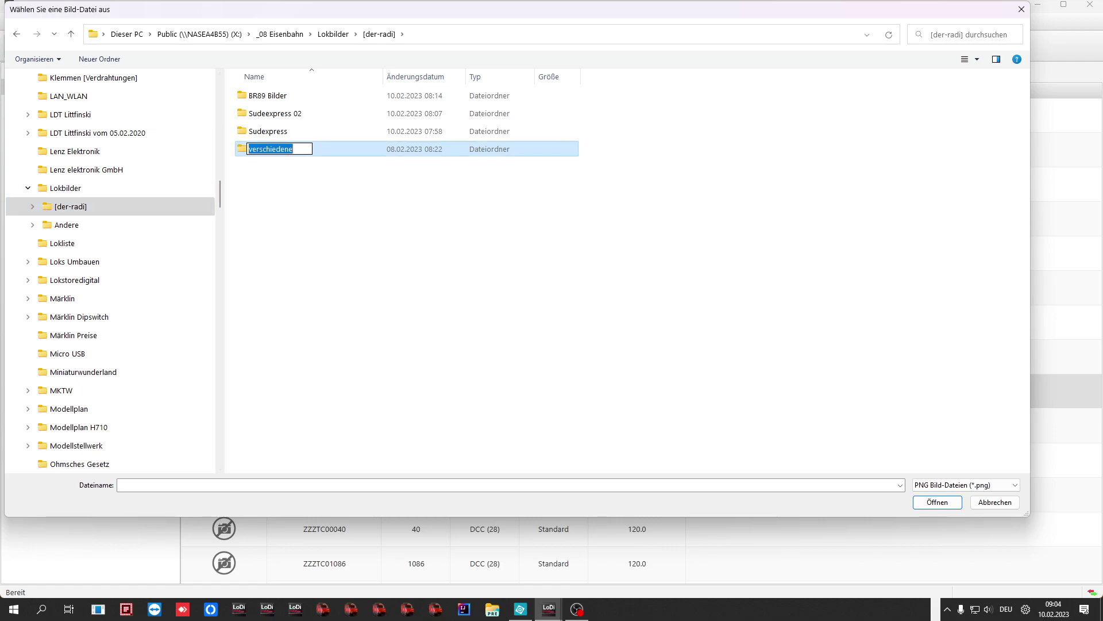
left_click(285, 162)
double_click(276, 154)
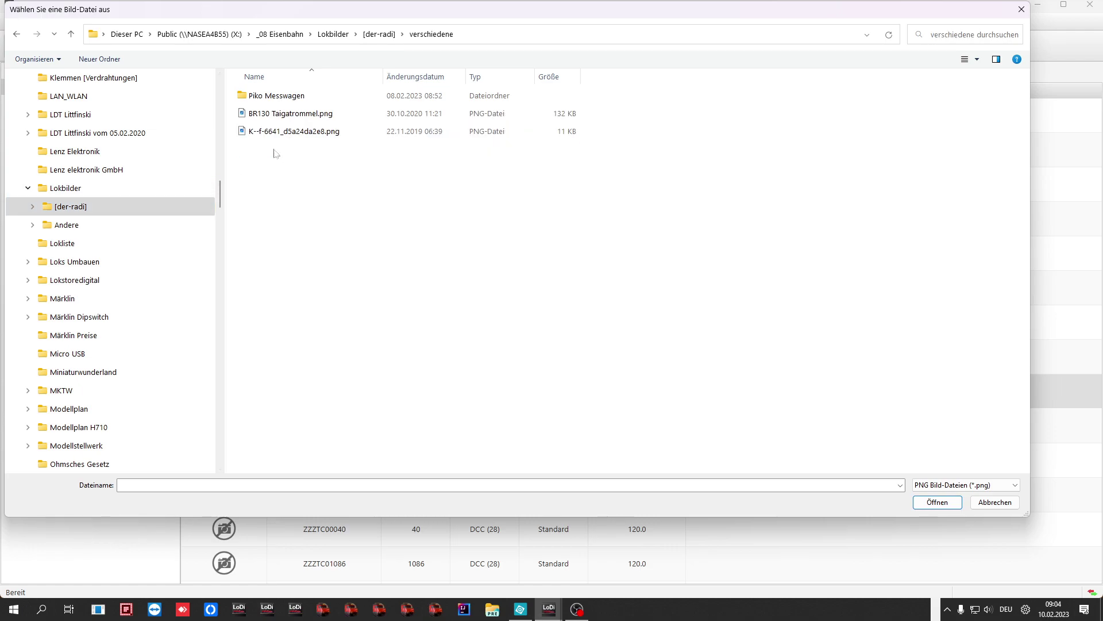
double_click(276, 96)
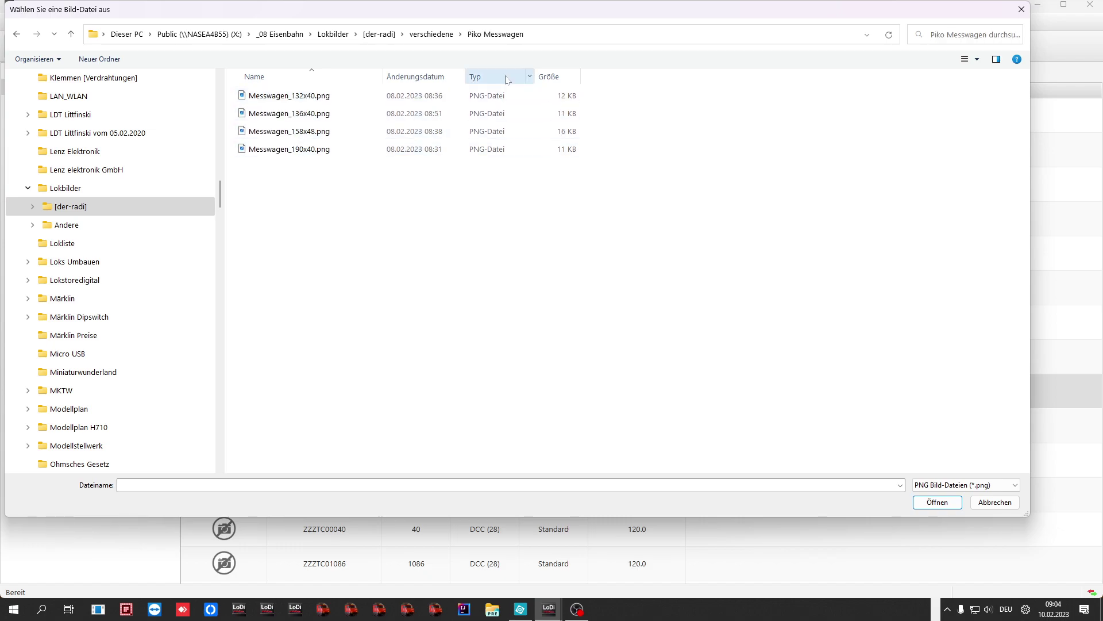
left_click(976, 59)
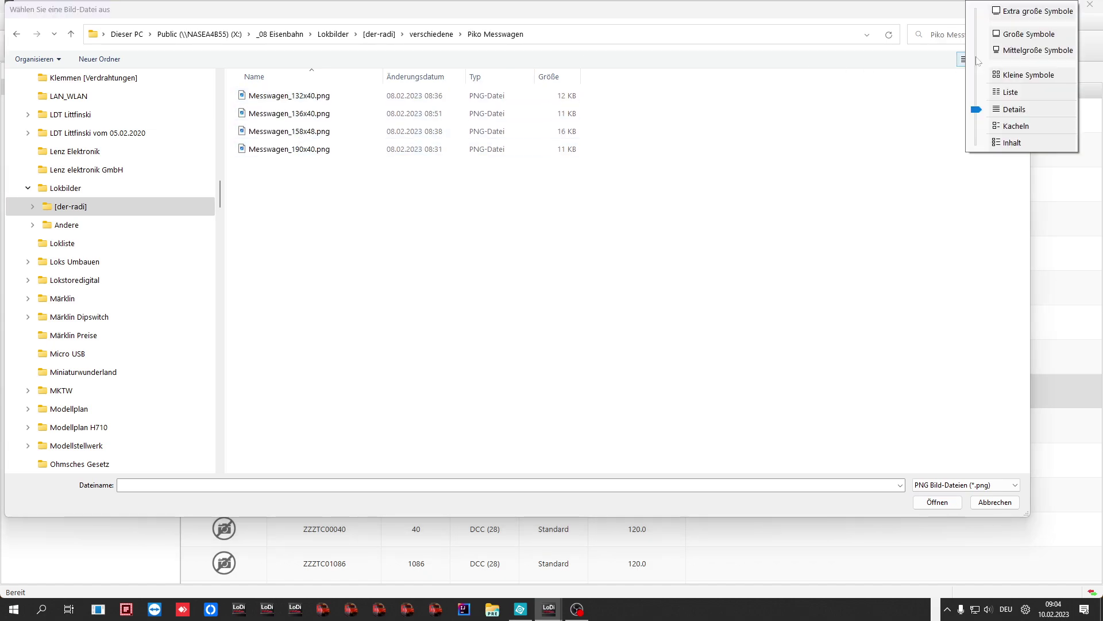
left_click(1011, 34)
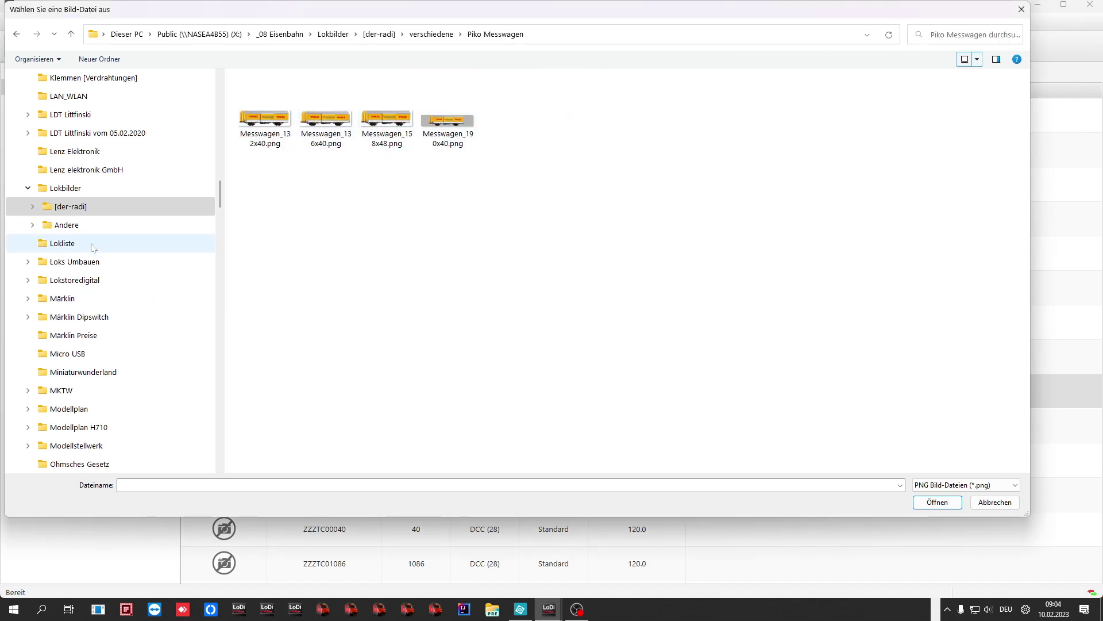
Browse the [der-radi] folders Sudeexpress 02, shown as tiles, and BR89 Bilder with its Video subfolder for locomotive images.
left_click(35, 208)
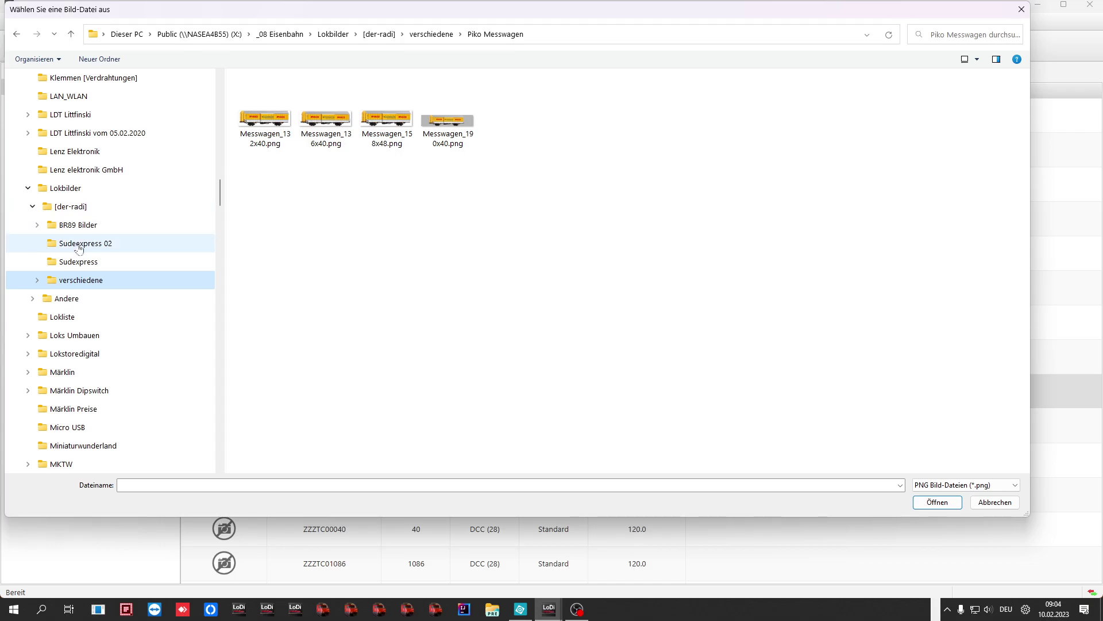
left_click(84, 246)
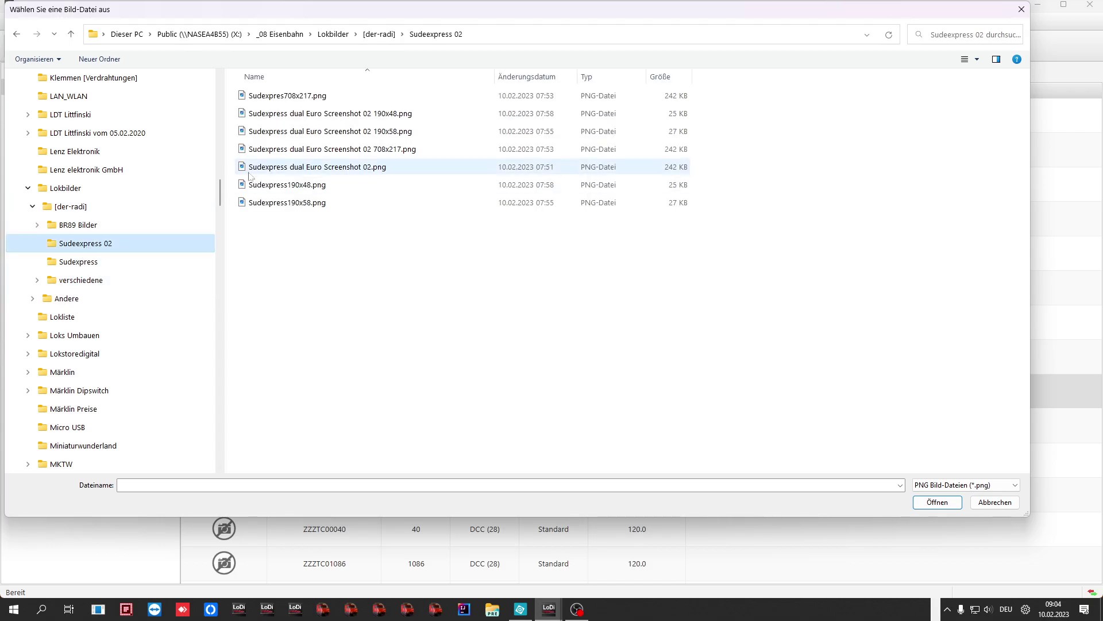
left_click(965, 59)
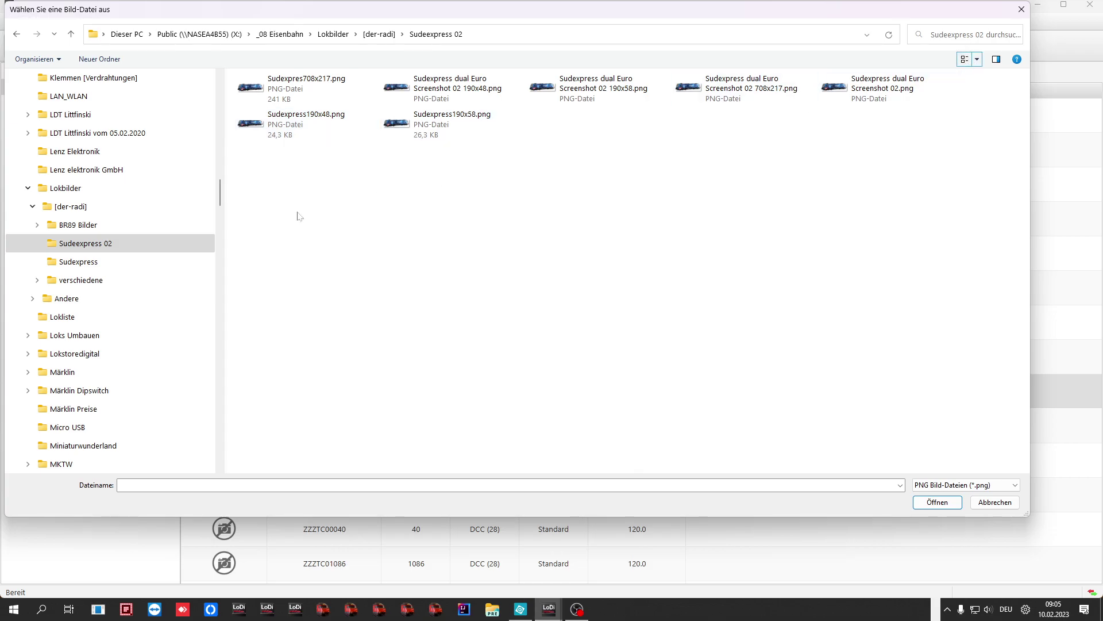
left_click(80, 228)
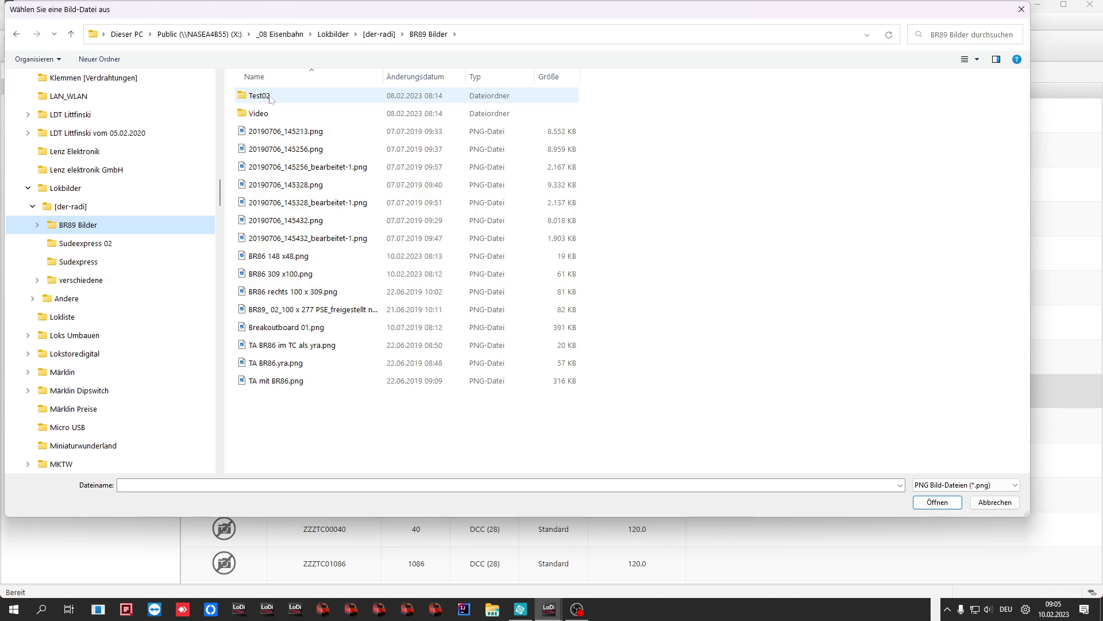
left_click(266, 116)
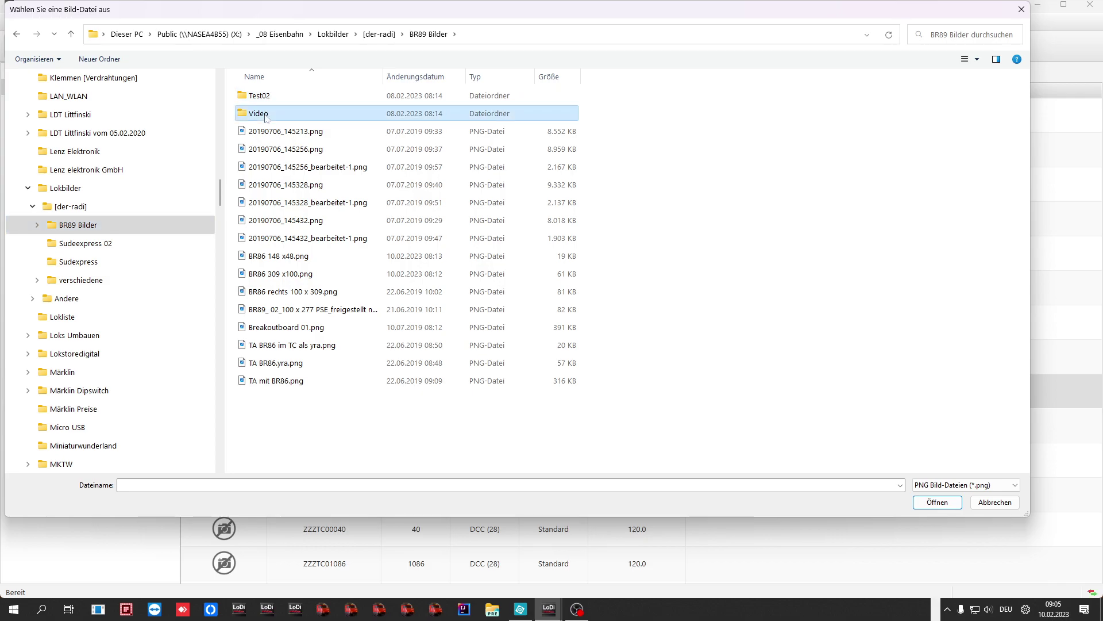
double_click(266, 116)
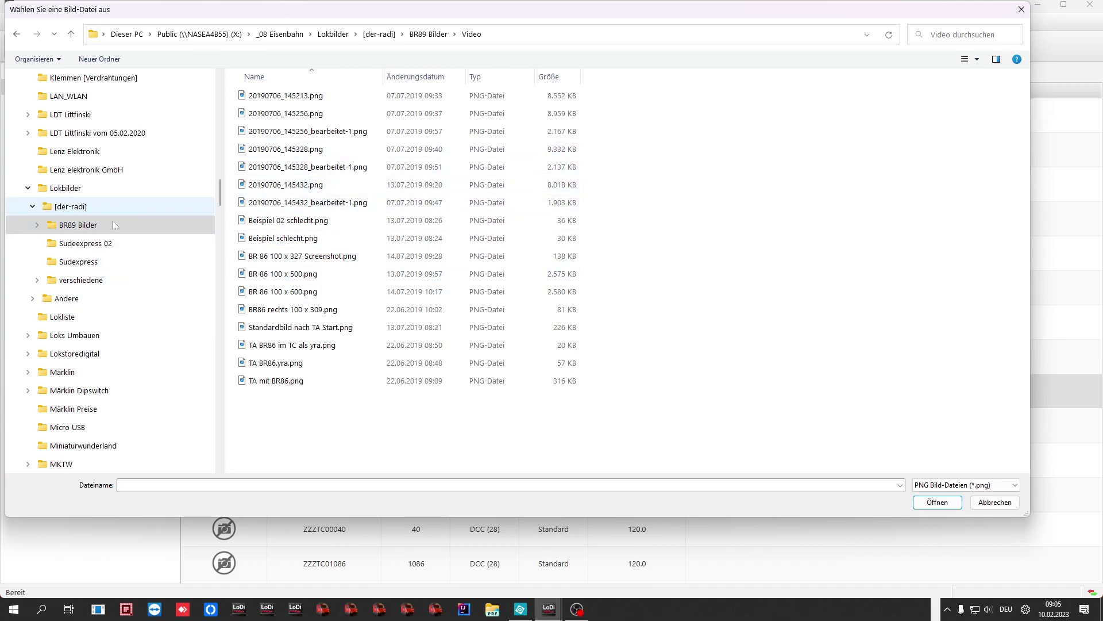
Browse through Andere and Lokbilder Märklin [jpg] [png] [gif] to folder _1 of Lokbilder Original CS3 Plus [png] and display its images as tiles.
left_click(32, 299)
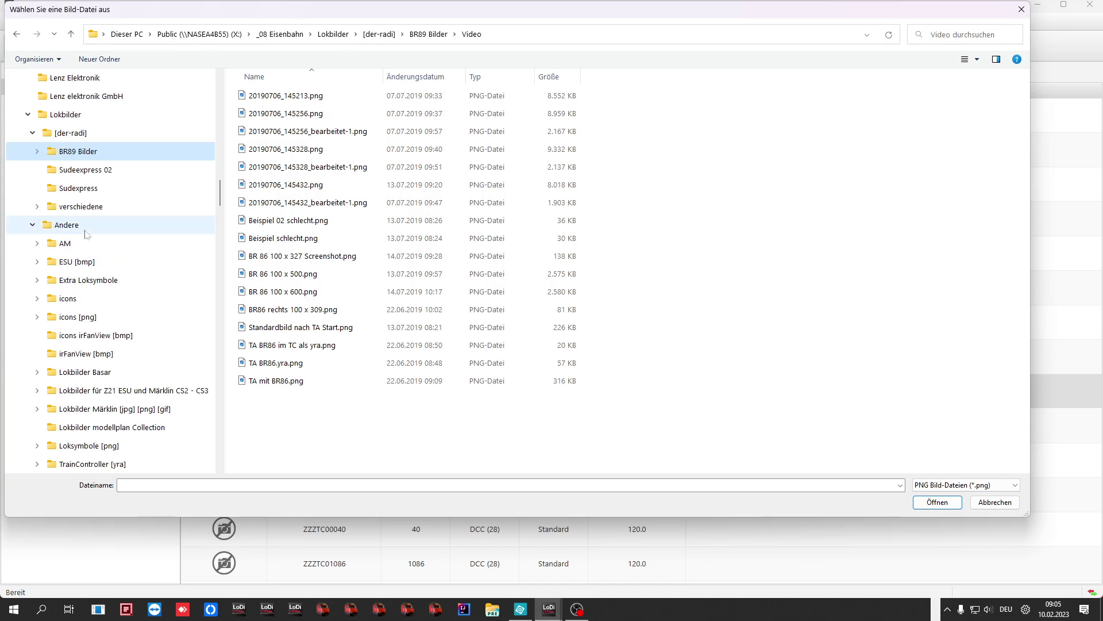
left_click(37, 409)
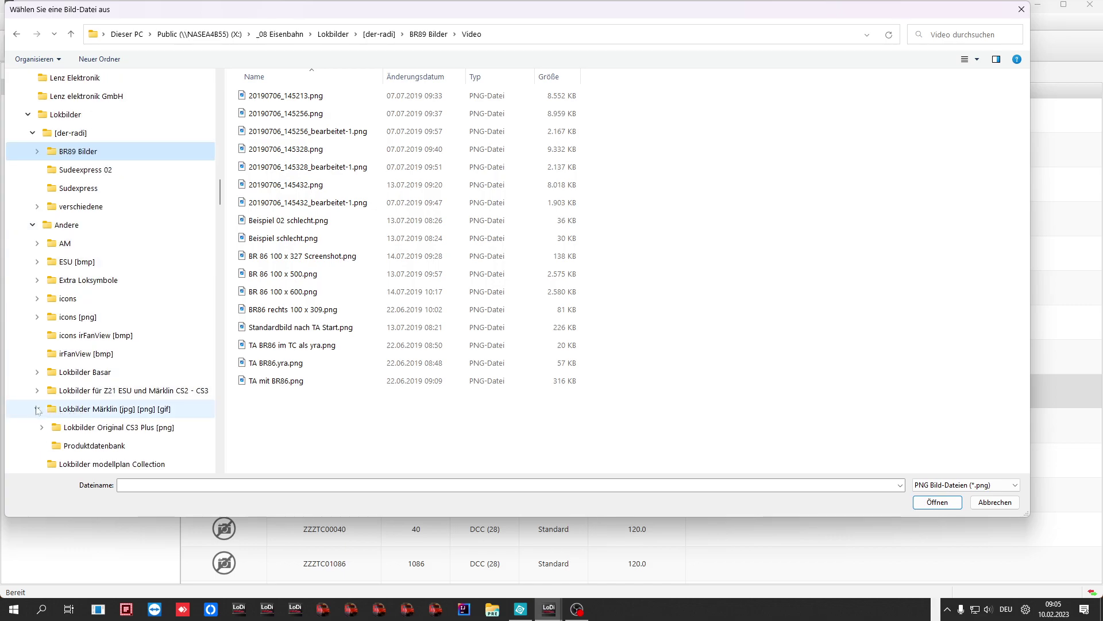
scroll(55, 397, "down", 1)
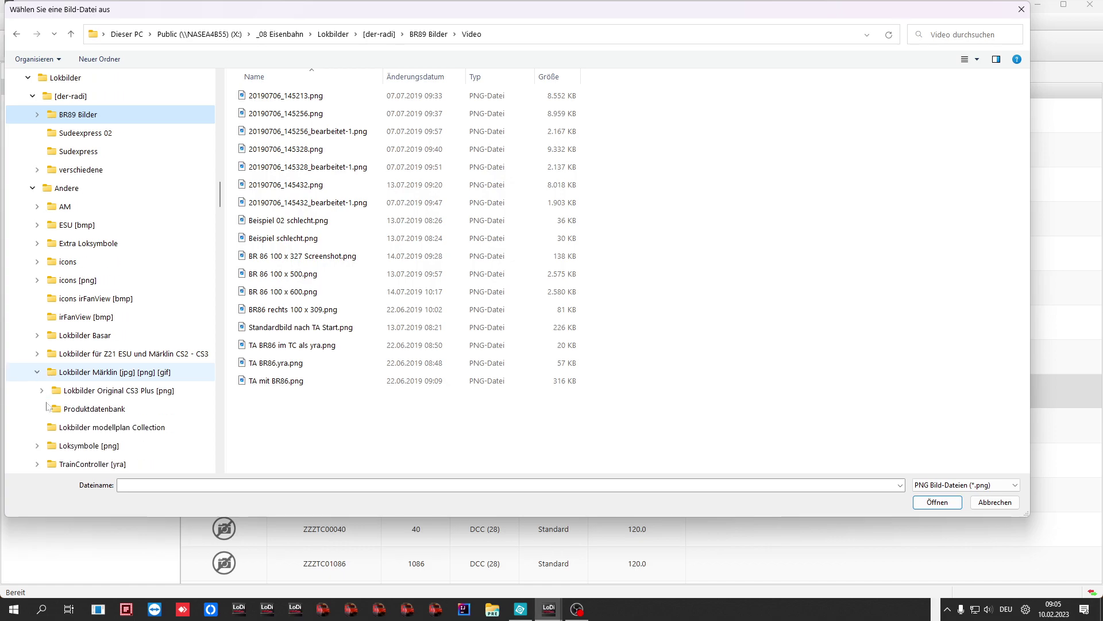
left_click(41, 371)
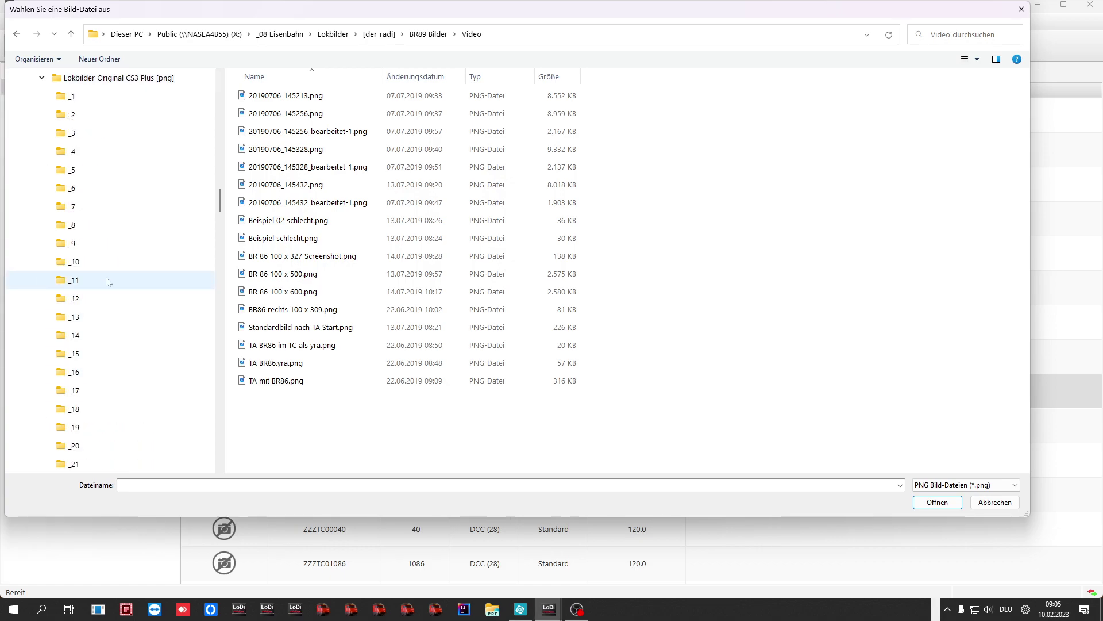
left_click(81, 97)
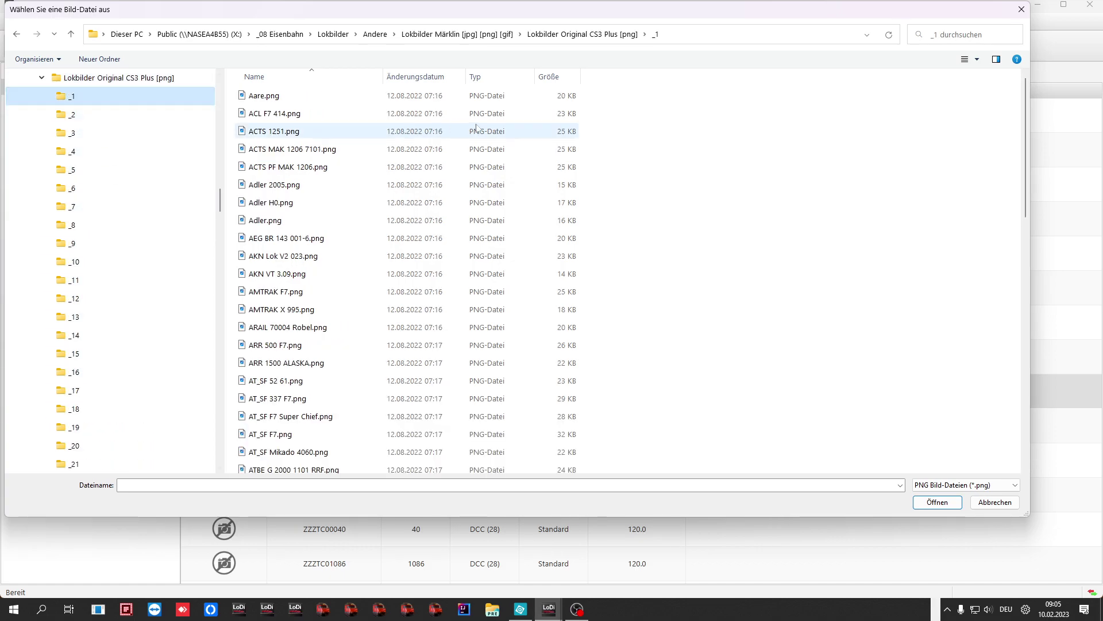
left_click(965, 59)
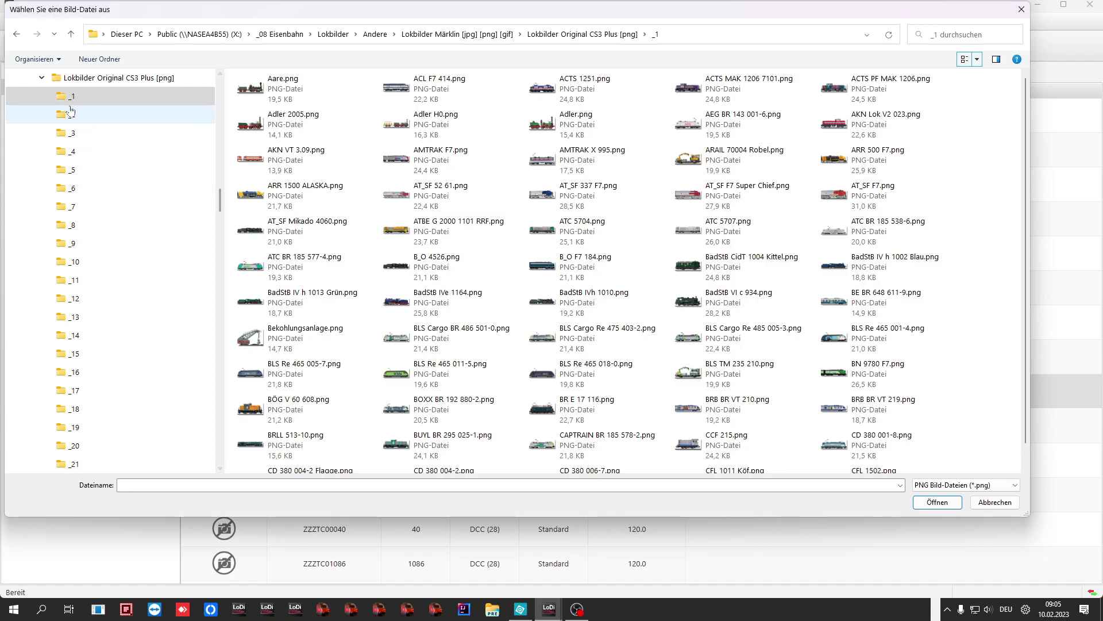
Return to the Sudeexpress 02 folder under [der-radi] and assign Sudexpres708x217.png to the US CSX 7812 locomotive.
left_click(42, 79)
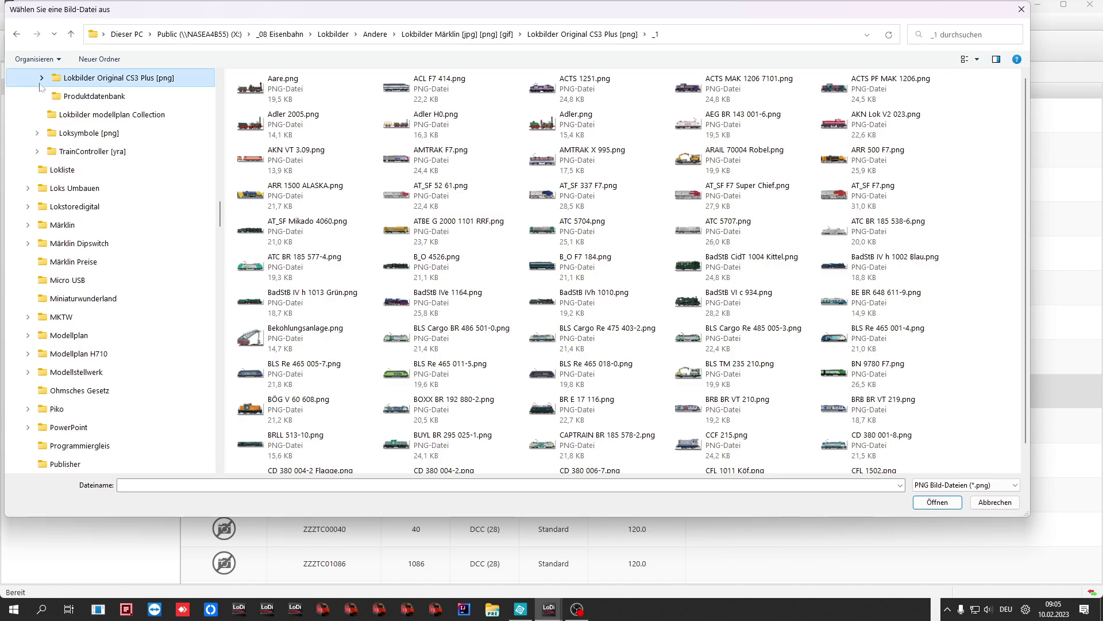
scroll(202, 209, "up", 5)
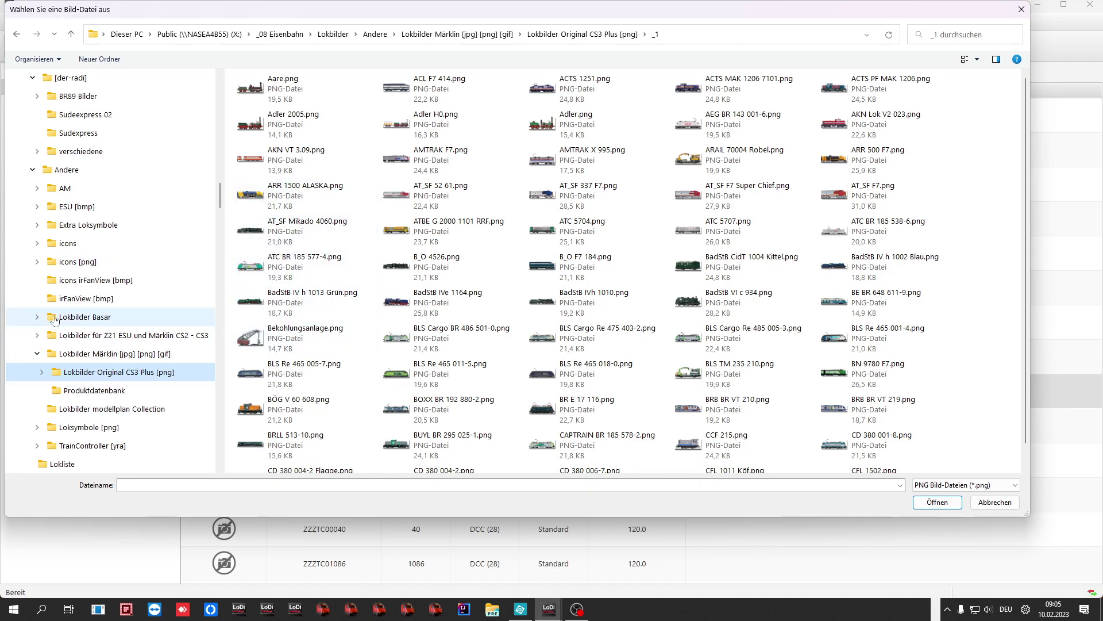
left_click(33, 171)
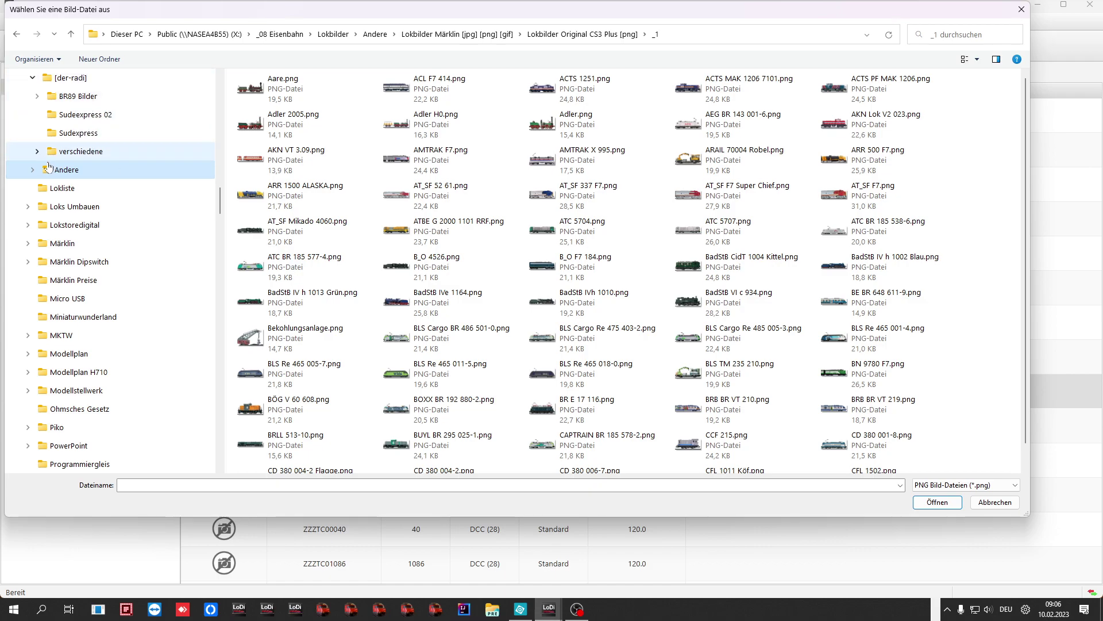
left_click(79, 117)
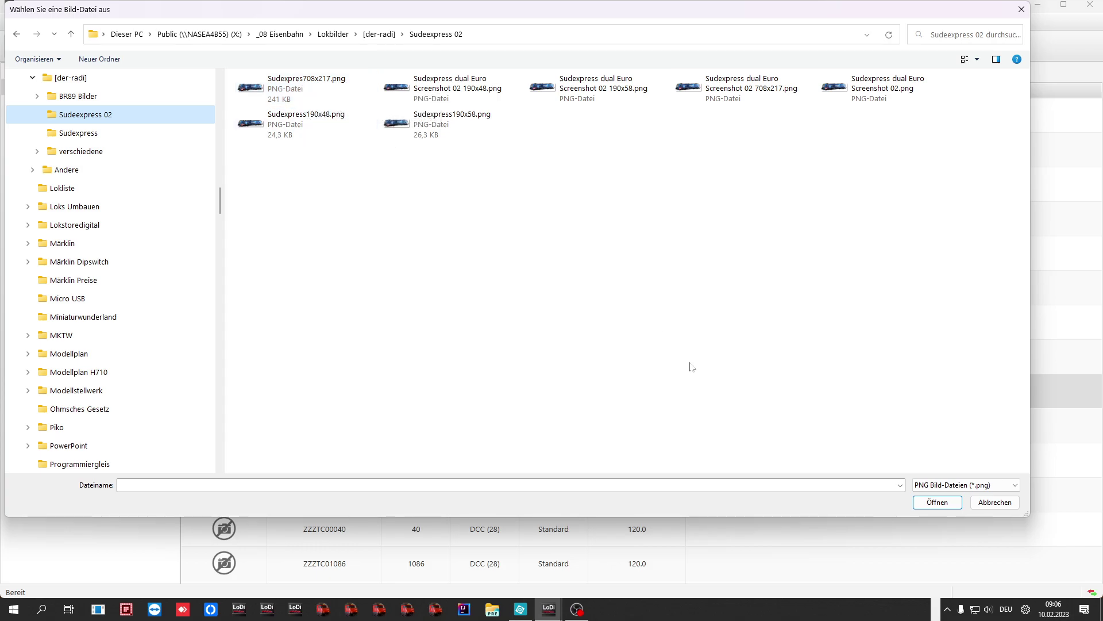
left_click(941, 508)
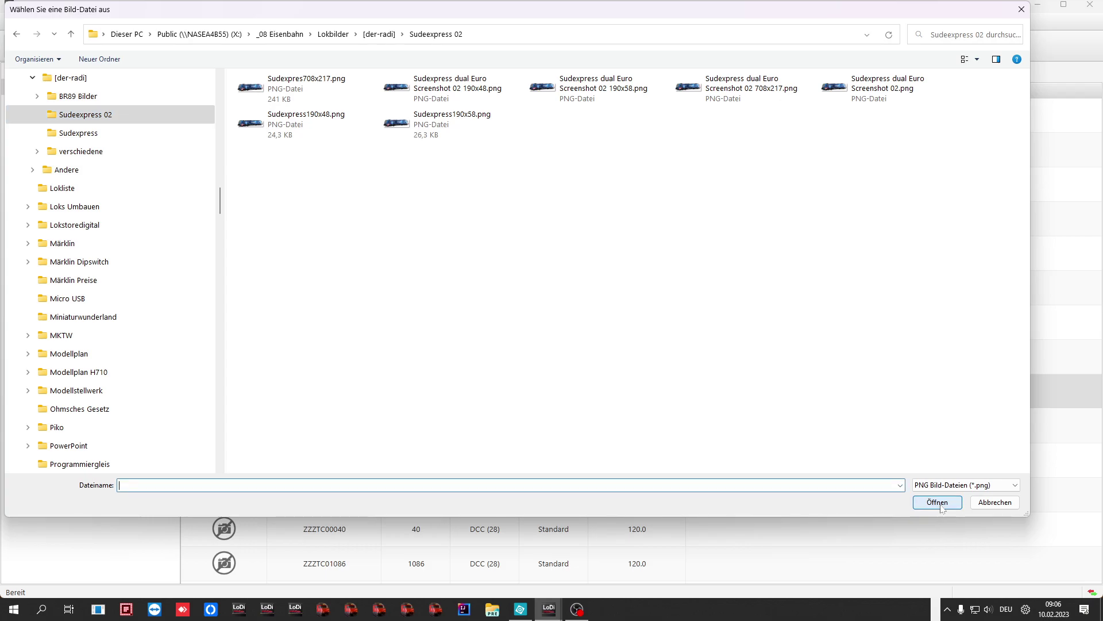
left_click(288, 92)
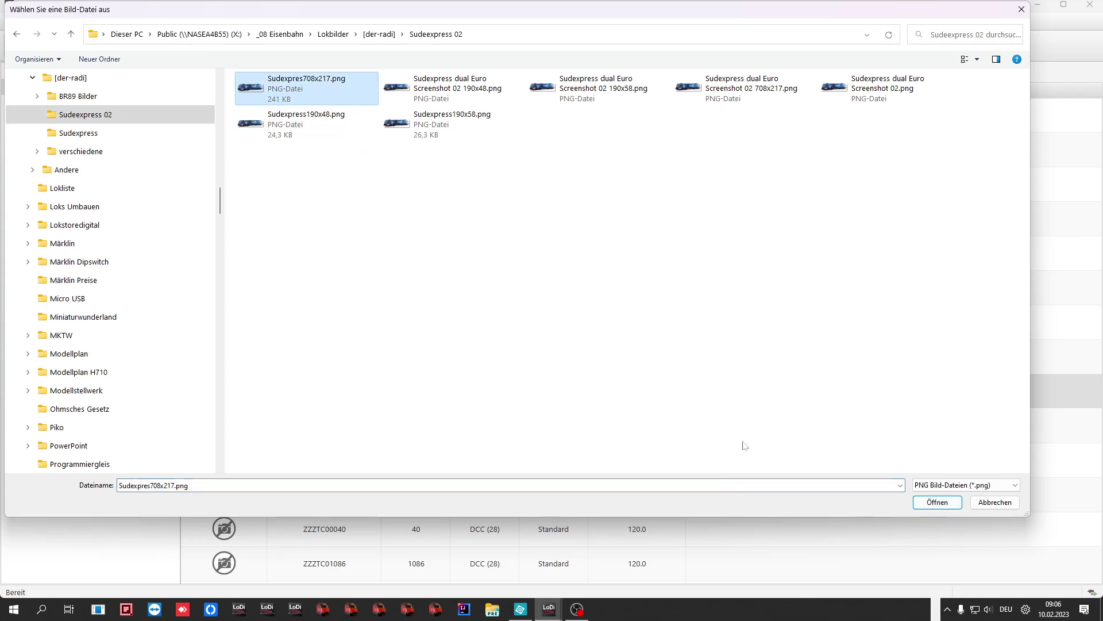
left_click(937, 503)
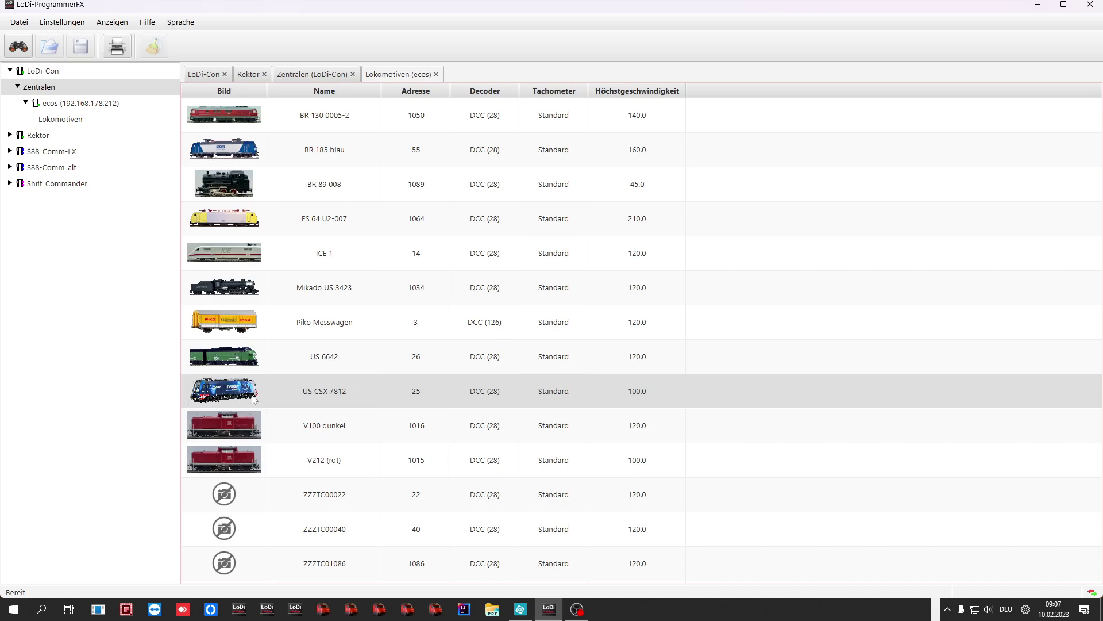
Open the LoDi-Con's module settings and send the pending database and file changes to the device.
mouse_move(233, 395)
left_click(60, 73)
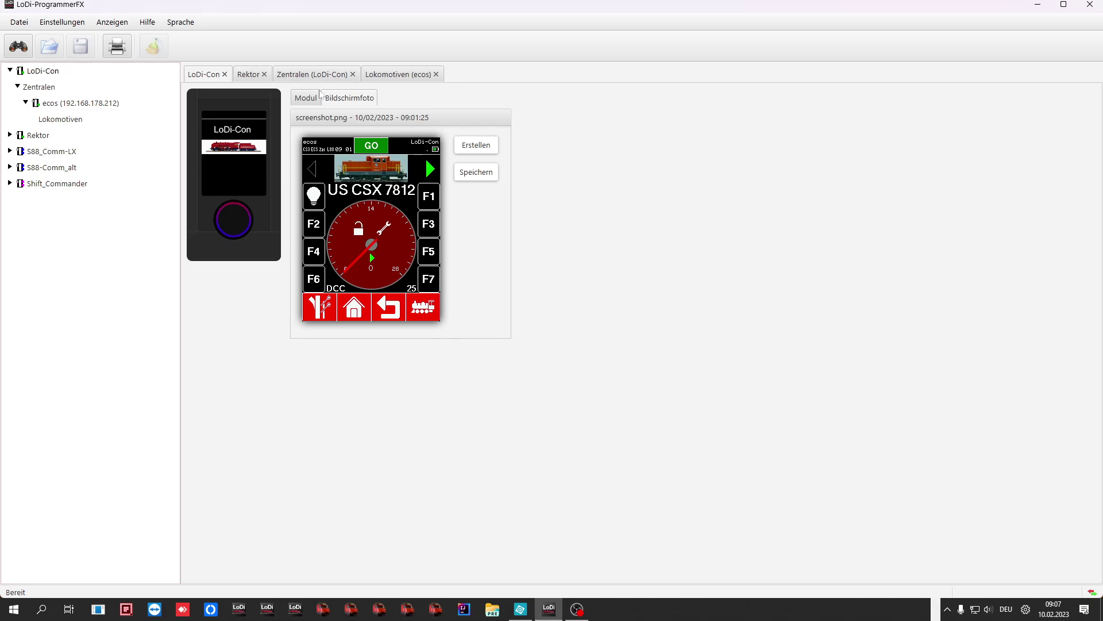
left_click(305, 100)
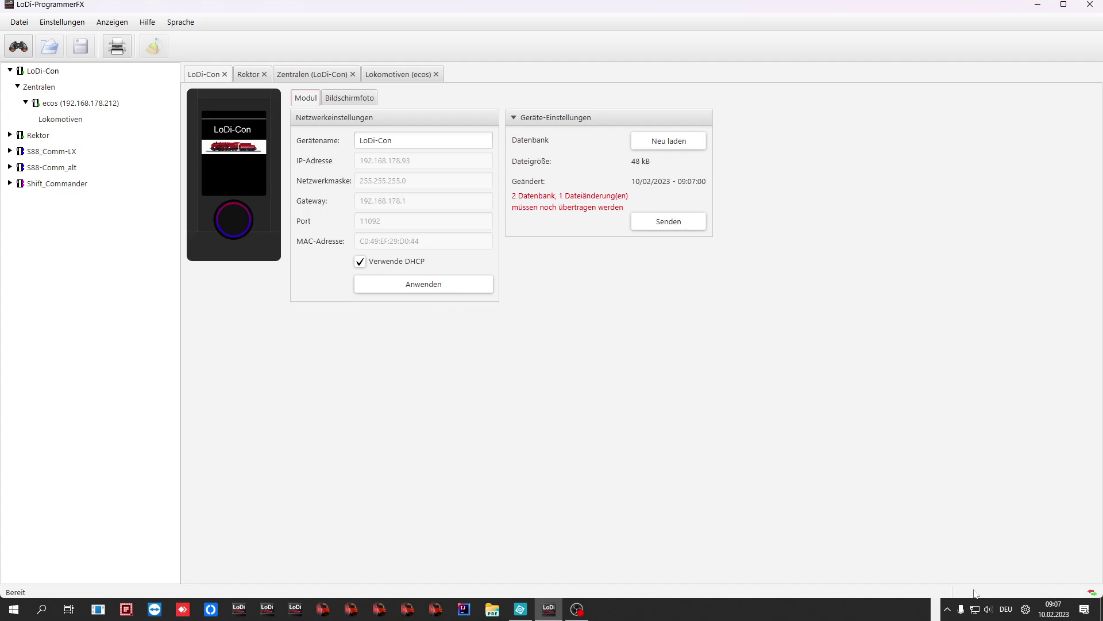
left_click(656, 222)
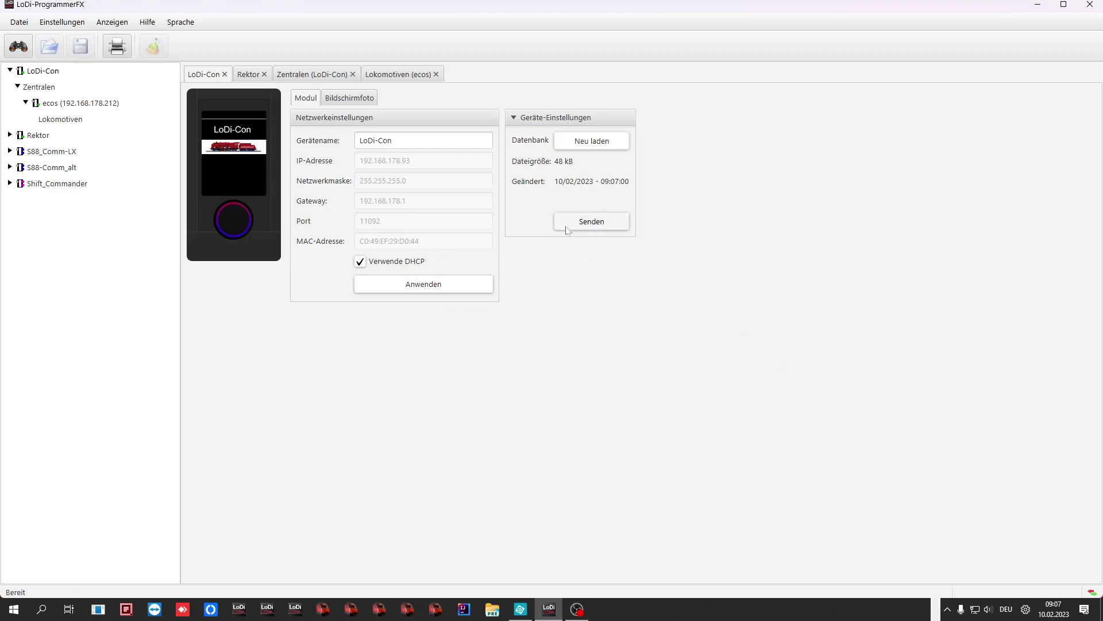
Check the image in the ecos locomotive list and create a new screenshot of the LoDi-Con's display.
left_click(57, 120)
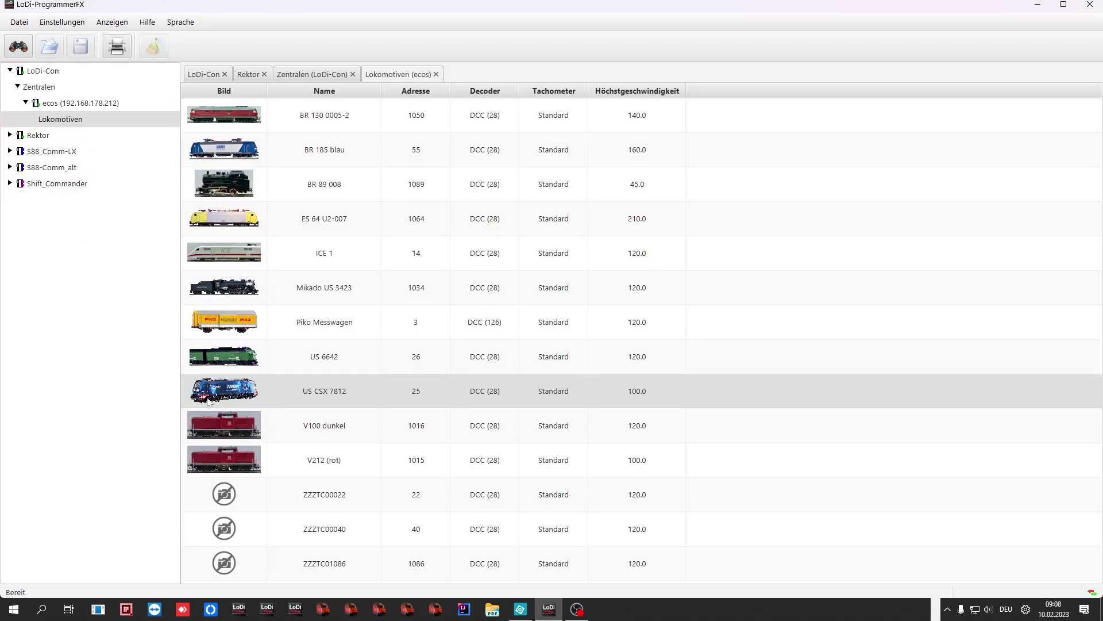
left_click(50, 71)
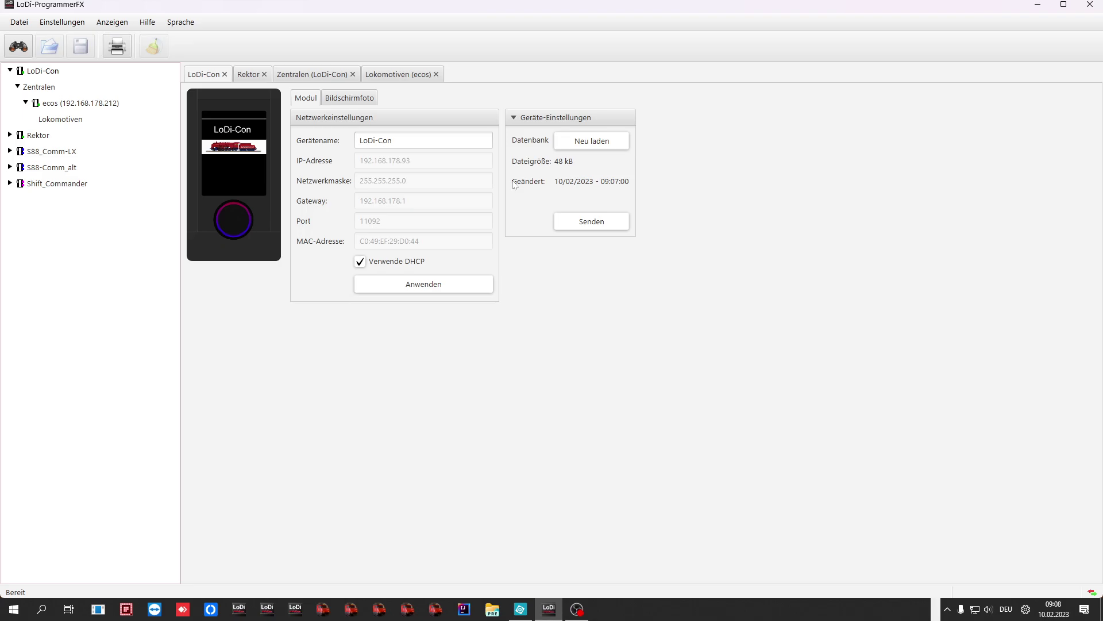
left_click(349, 99)
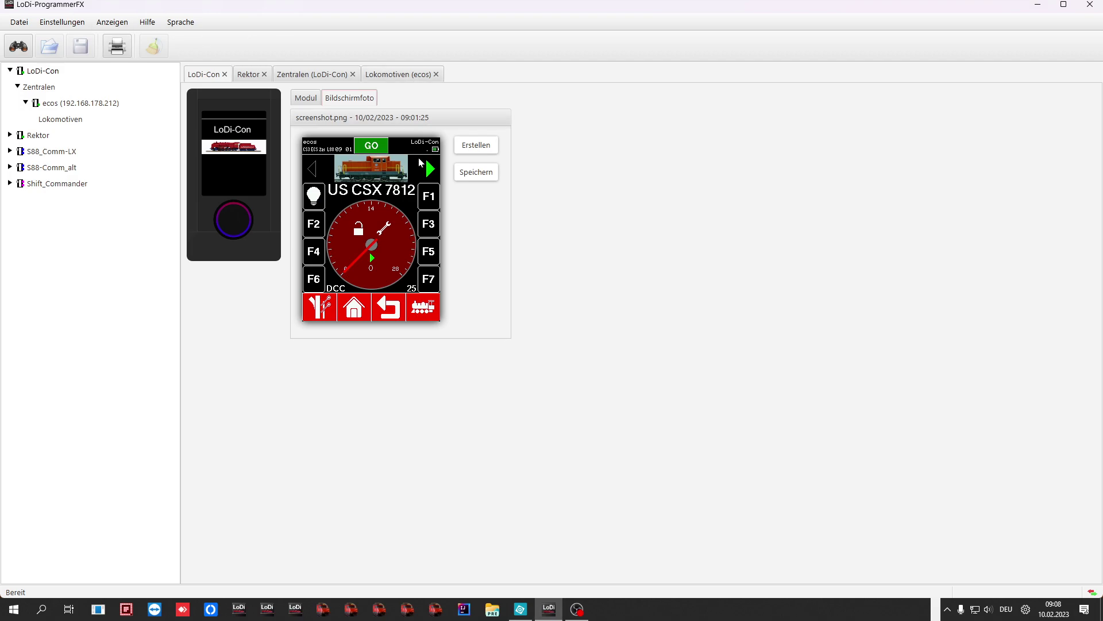
left_click(479, 147)
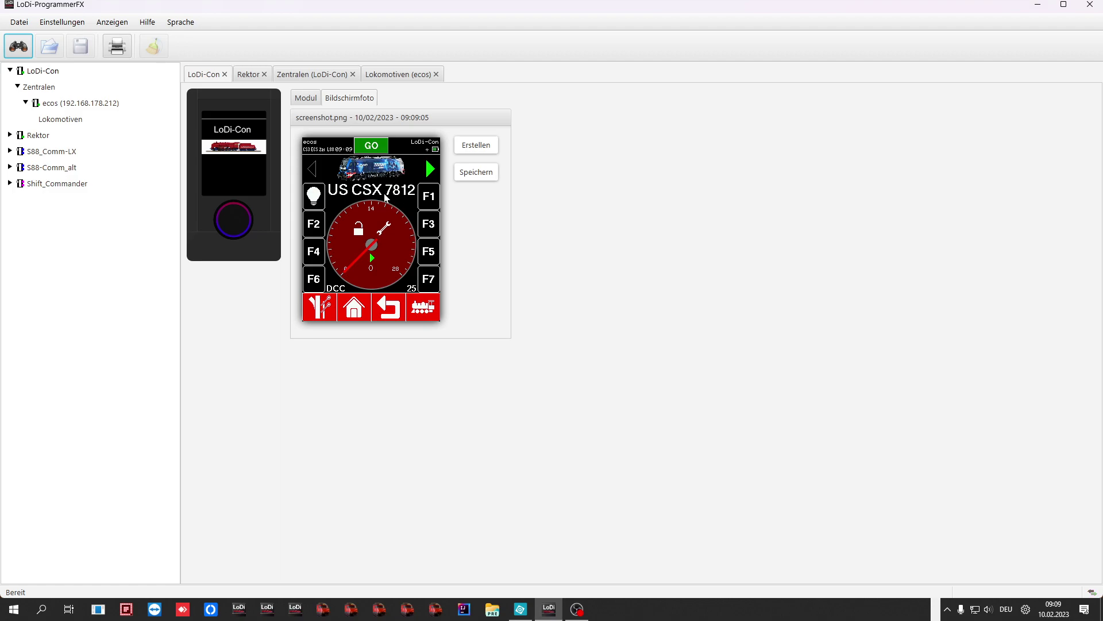
Reload the database from the LoDi-Con and reopen the ecos station's locomotive list.
left_click(306, 98)
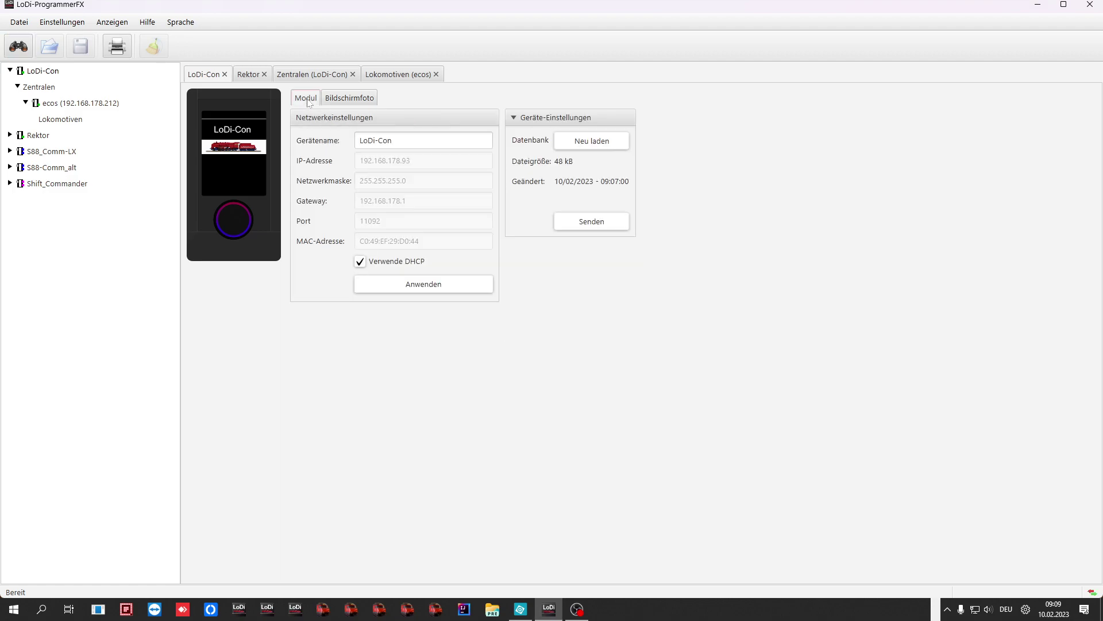
left_click(583, 141)
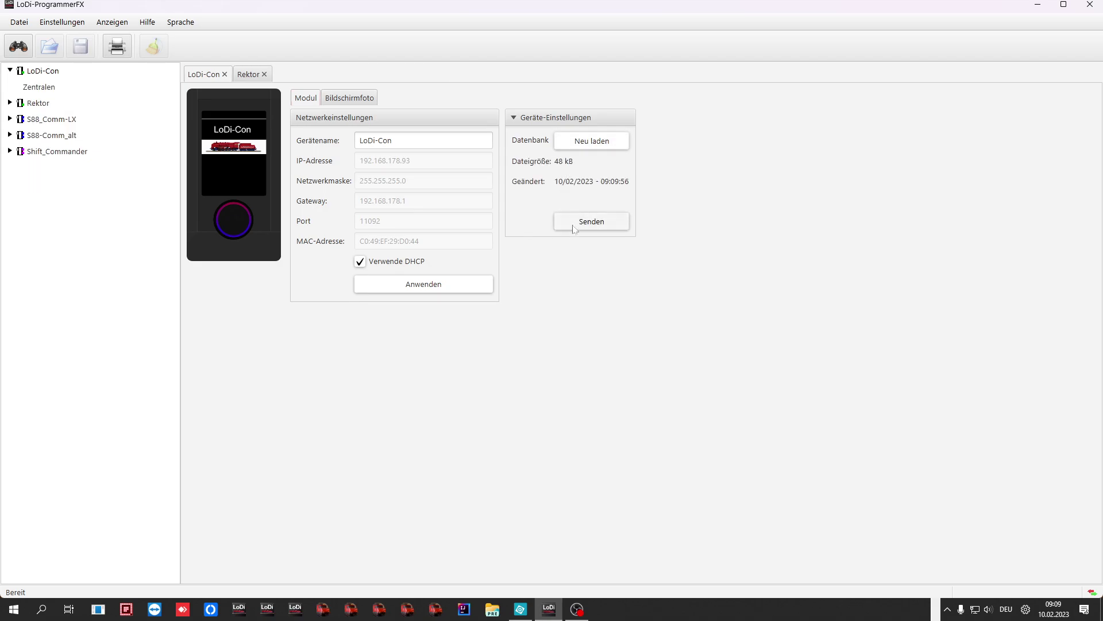
double_click(50, 88)
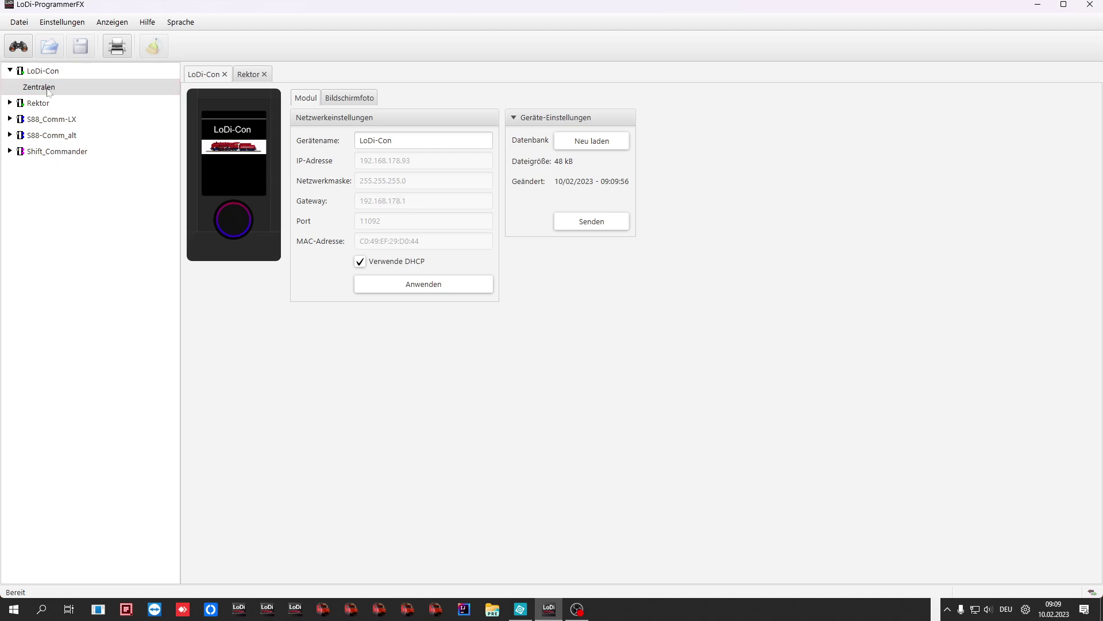
double_click(256, 222)
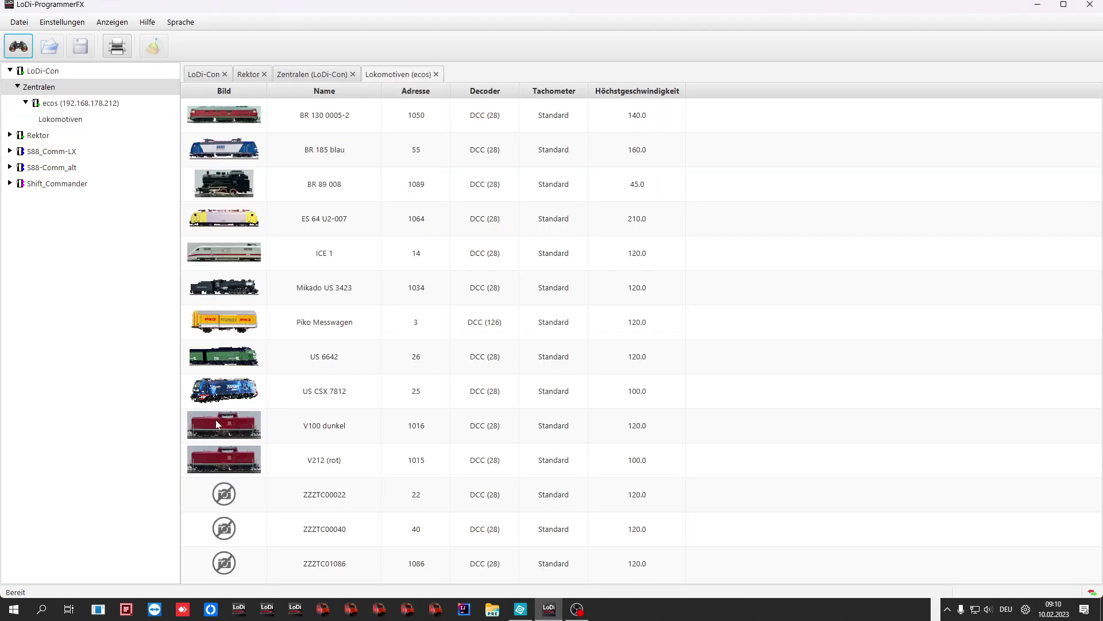
Start replacing the US CSX 7812 image and browse to [der-radi] inside _08 Eisenbahn\Lokbilder on the Public (X:) drive.
left_click(229, 396)
right_click(227, 393)
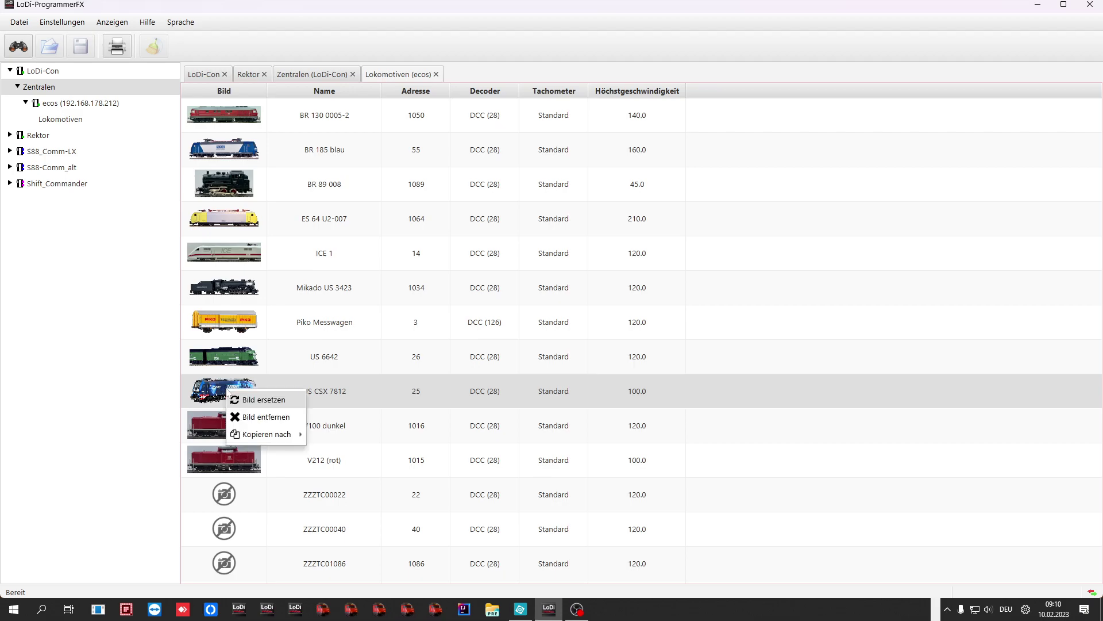
left_click(257, 400)
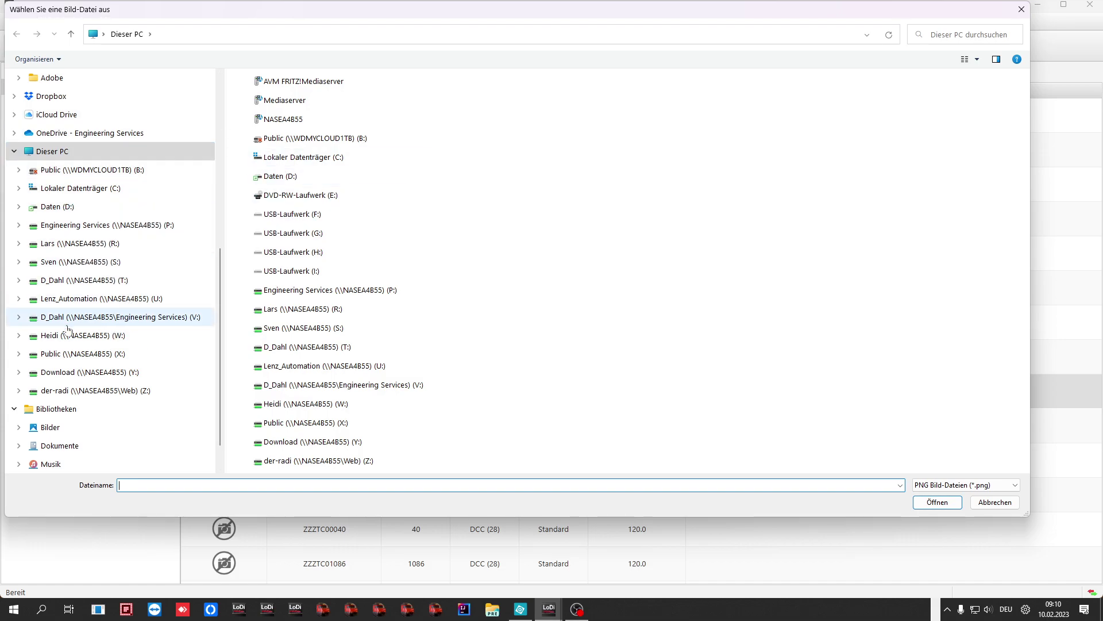
left_click(19, 353)
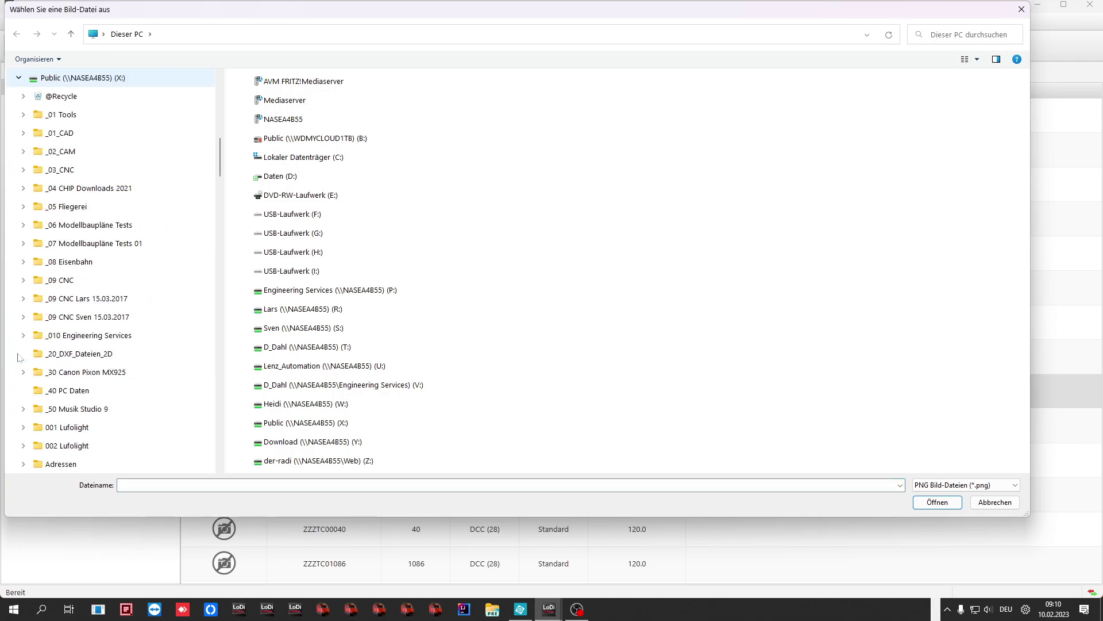
left_click(24, 262)
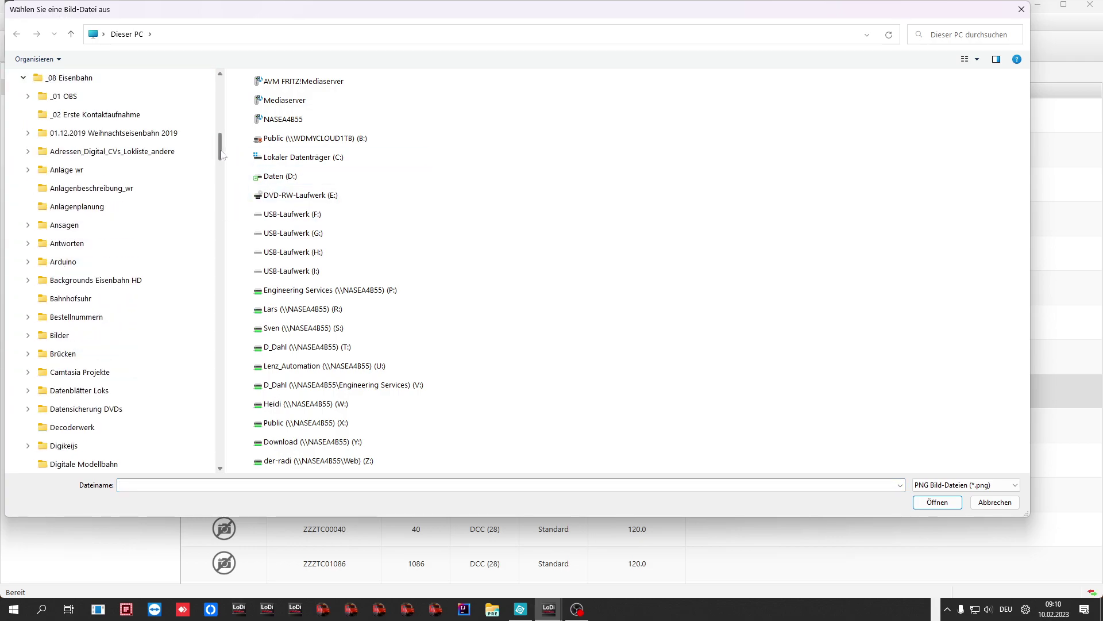
left_click_drag(221, 154, 228, 197)
scroll(184, 276, "up", 10)
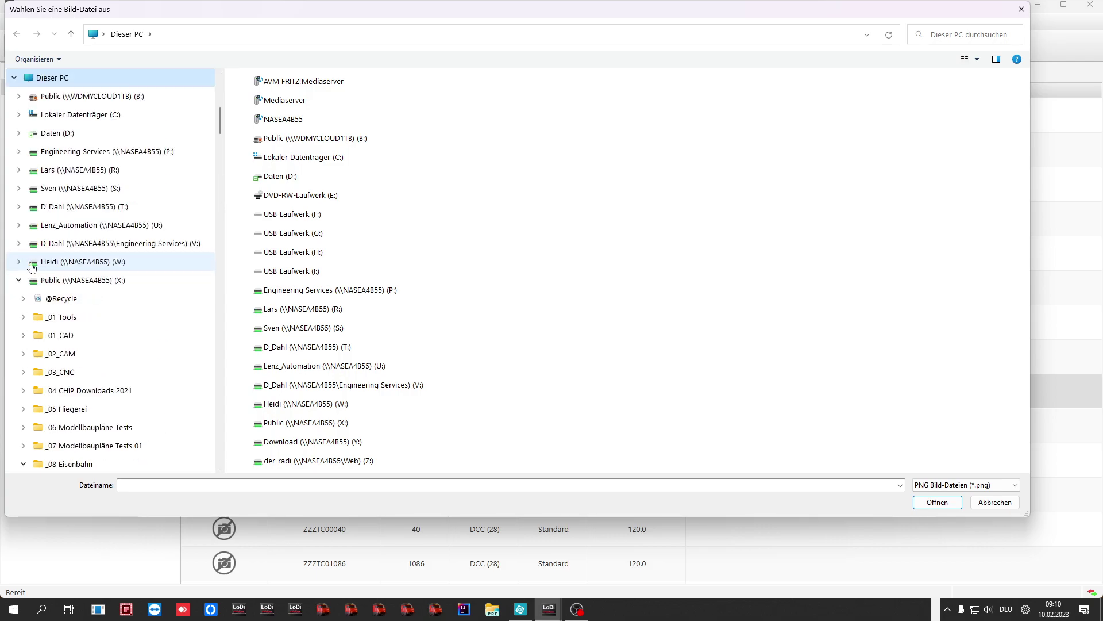
left_click_drag(220, 127, 219, 209)
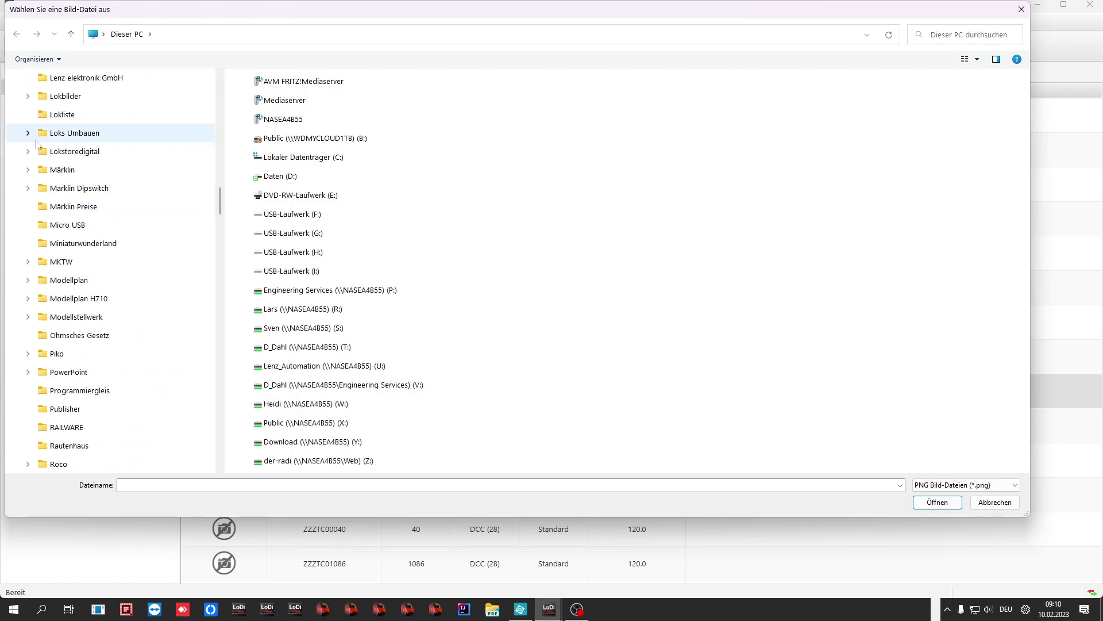
left_click(27, 97)
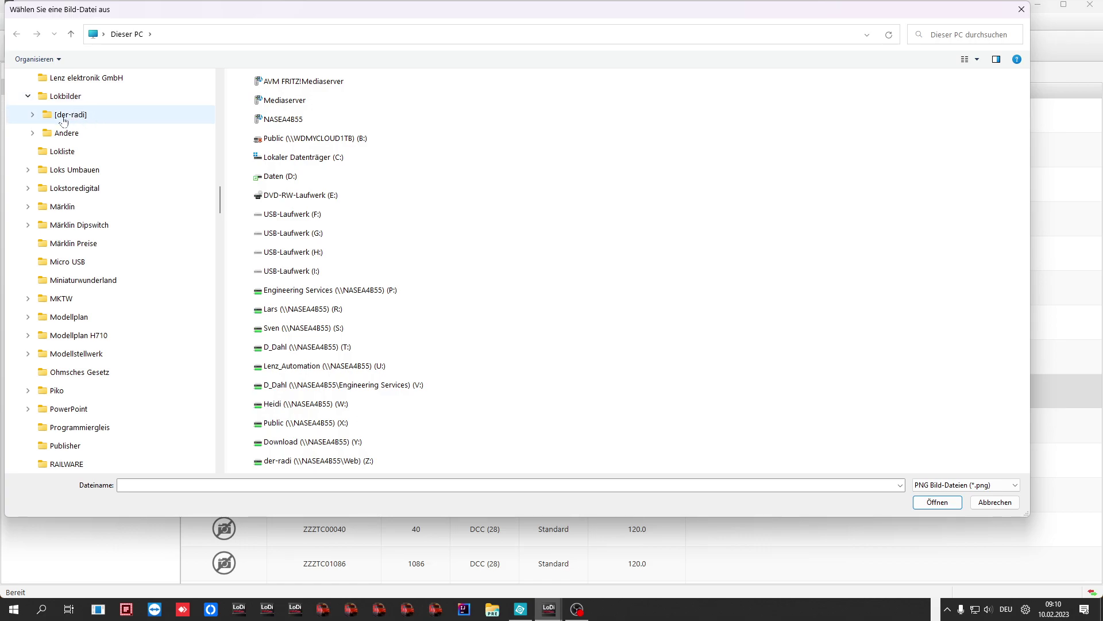
left_click(32, 114)
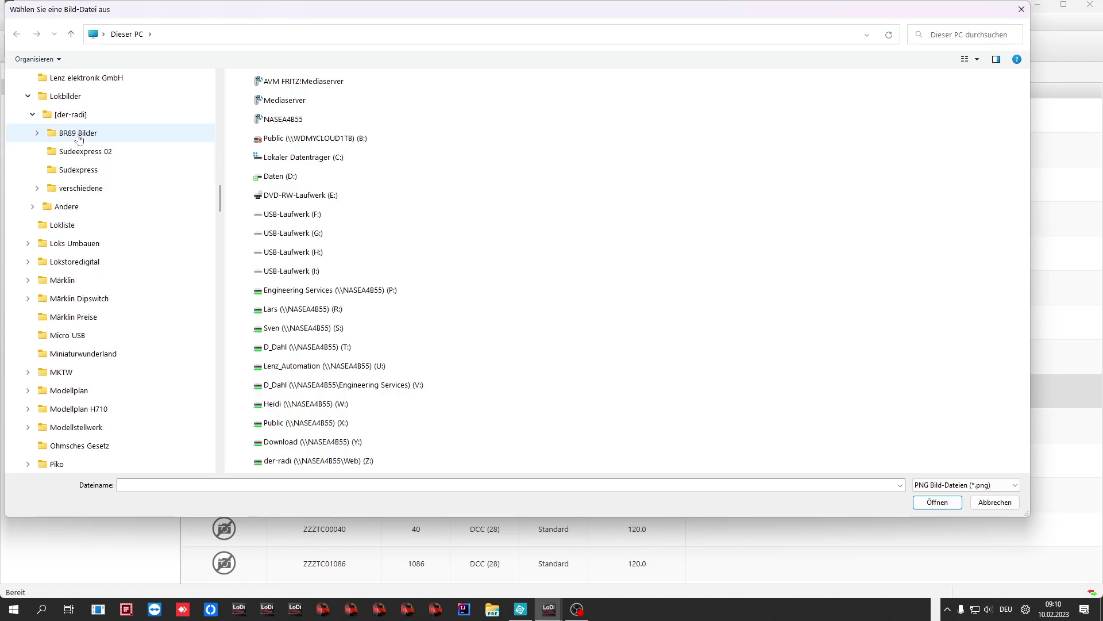
Look through the Test02 images in BR89 Bilder and the subfolders of verschiedene.
left_click(36, 133)
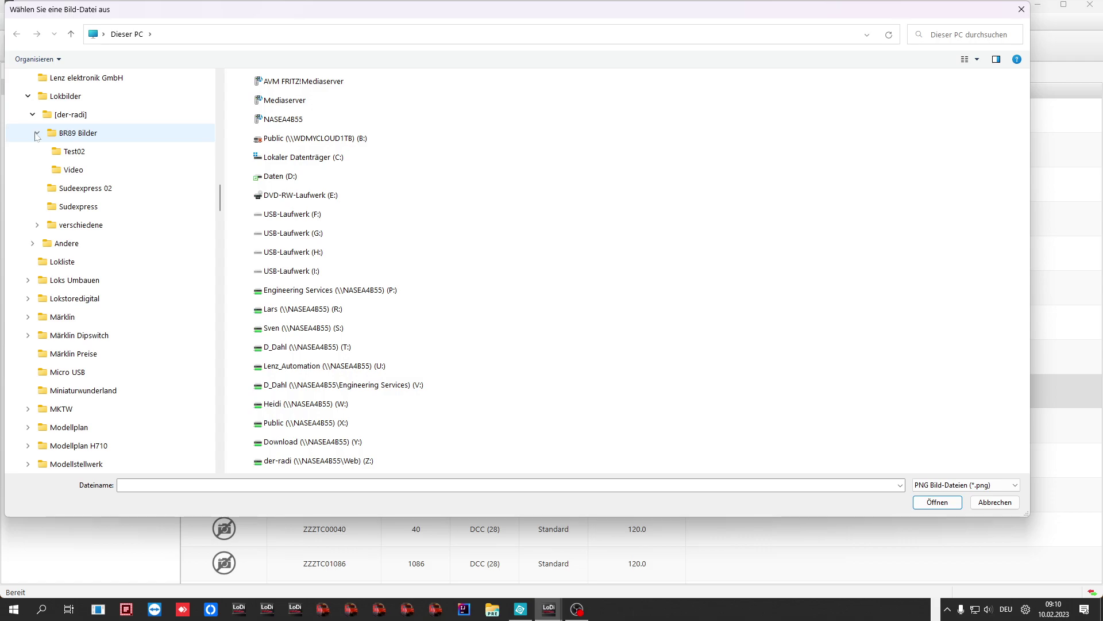
left_click(82, 153)
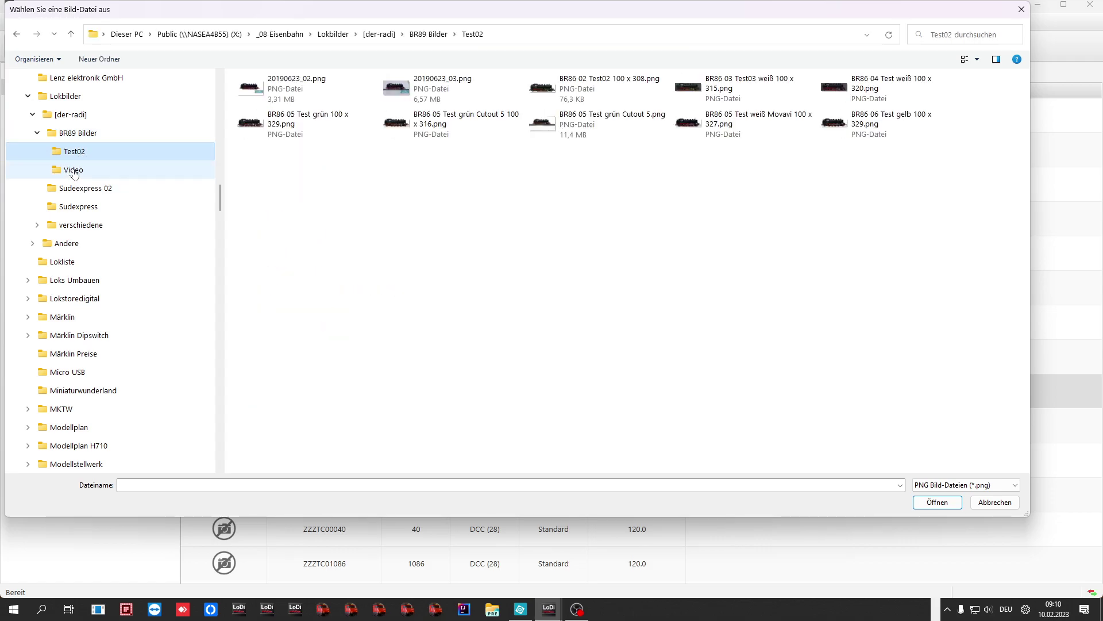
left_click(38, 226)
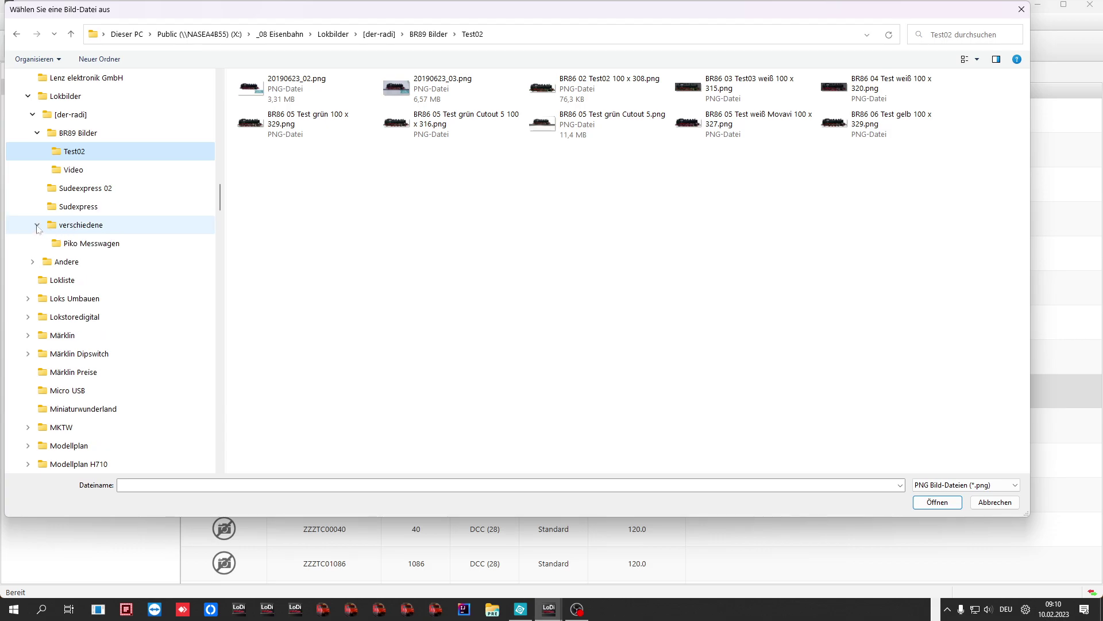
left_click(37, 226)
left_click(36, 135)
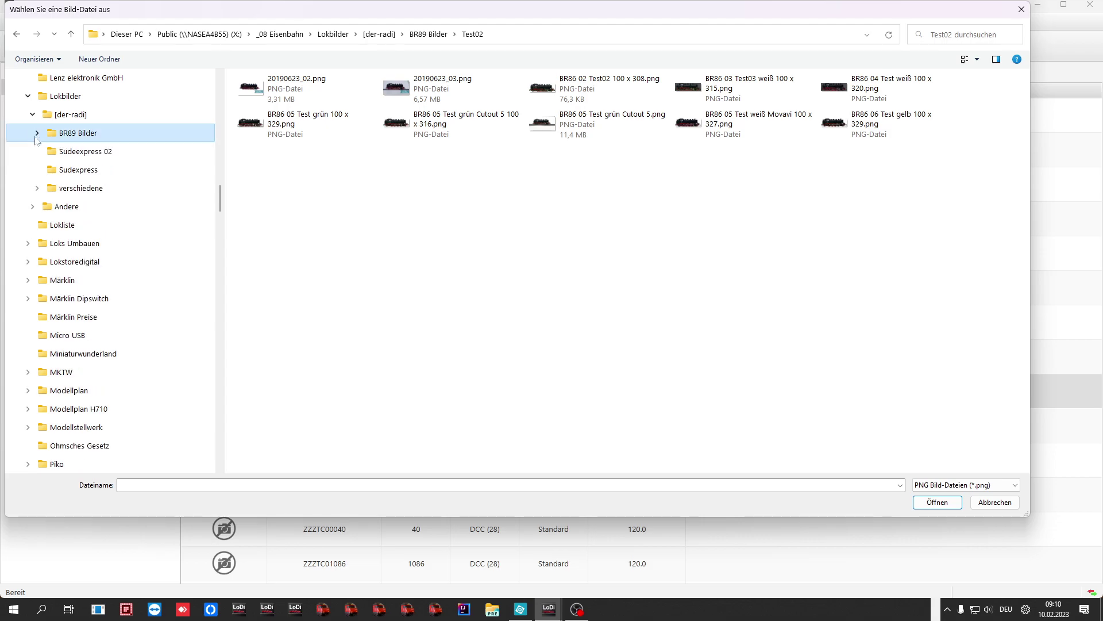
Assign PA1 01 190x48.png to US CSX 7812 from the der-radi folder in Lokbilder Original CS3 Plus [png], under Andere's Lokbilder Märklin folder.
left_click(32, 207)
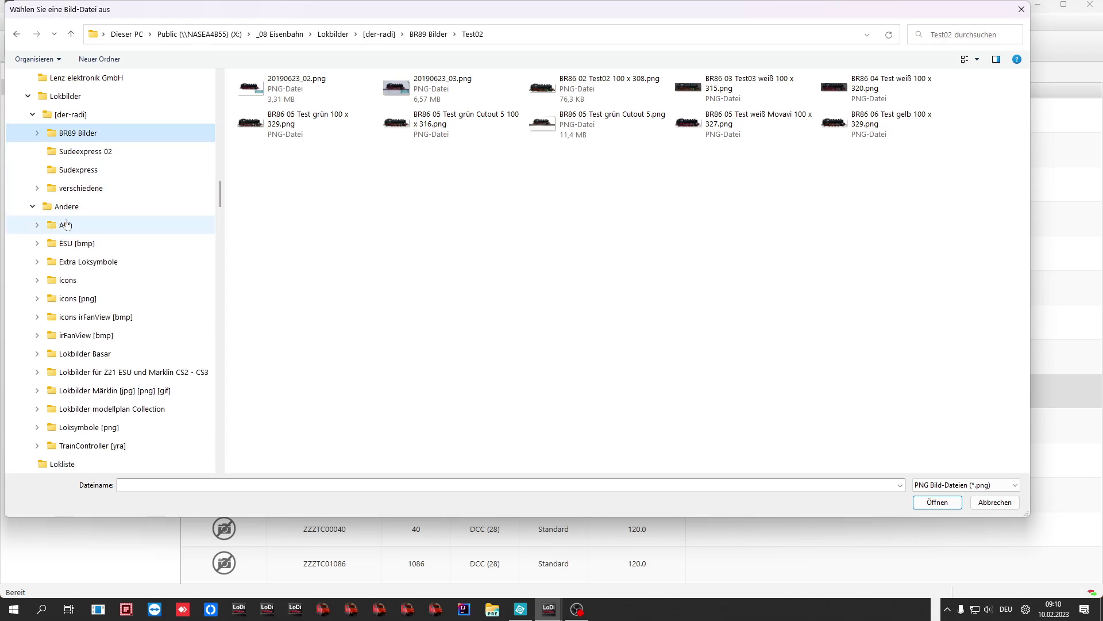
left_click(37, 391)
left_click(115, 408)
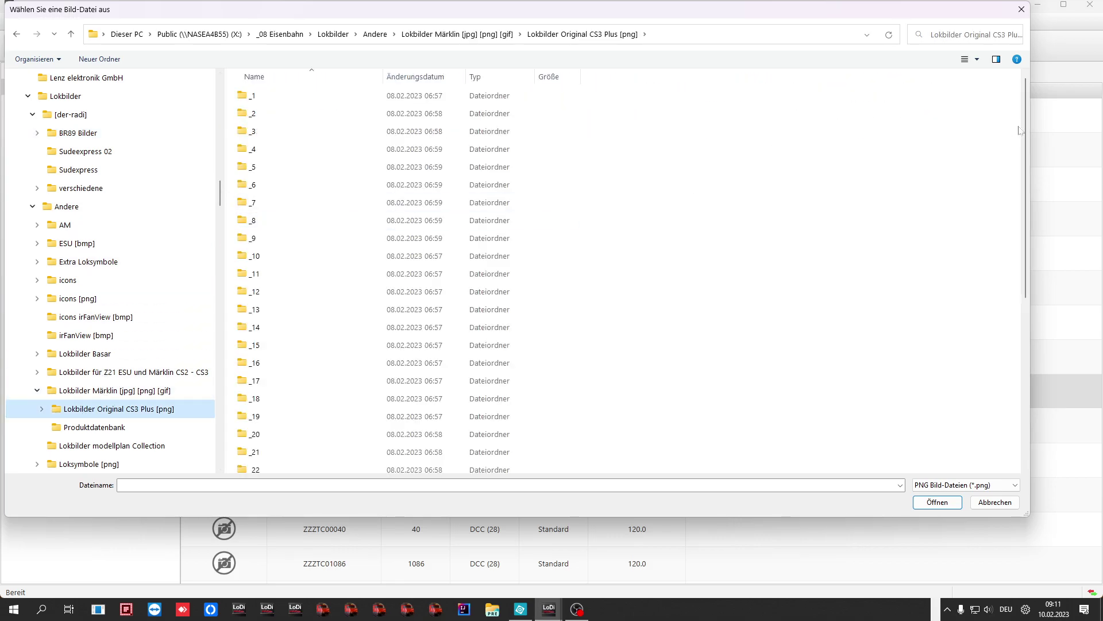
left_click_drag(1025, 130, 1028, 294)
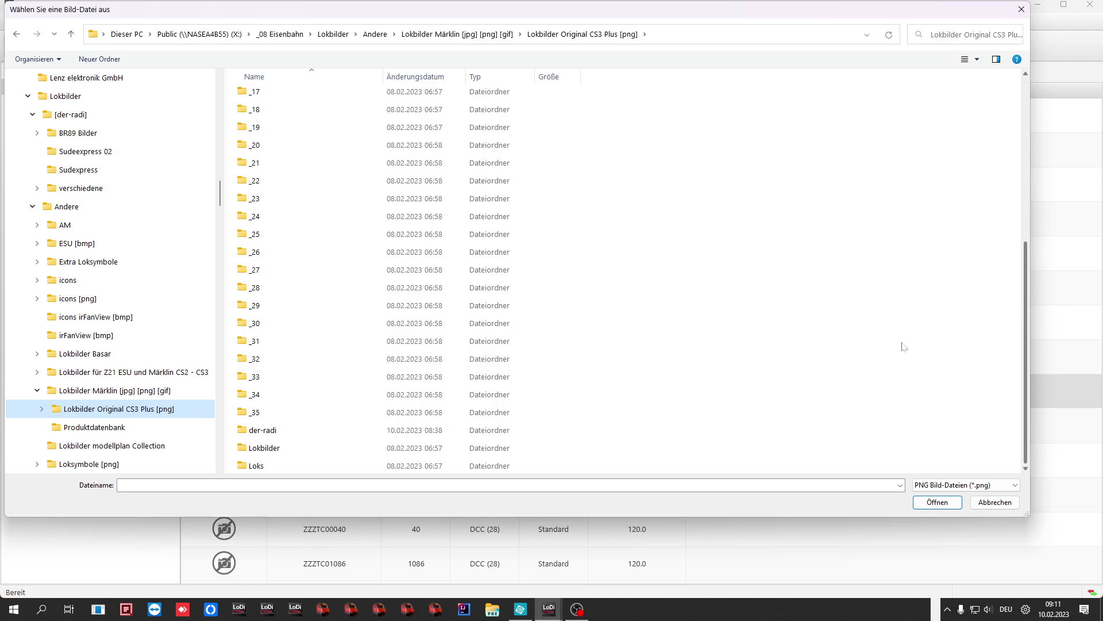
left_click(265, 436)
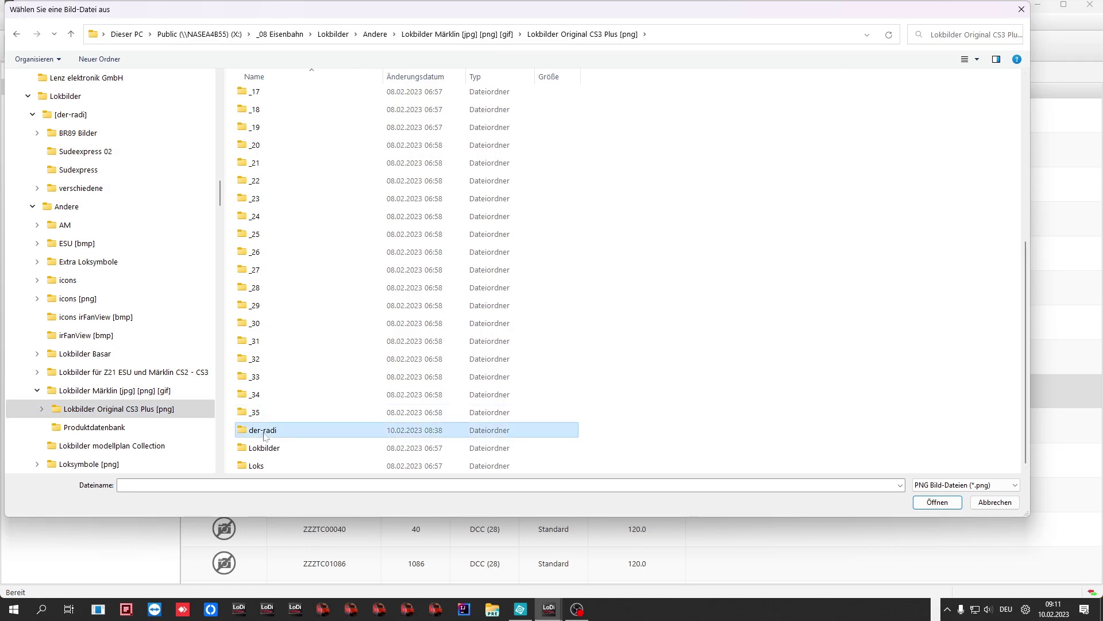
double_click(263, 435)
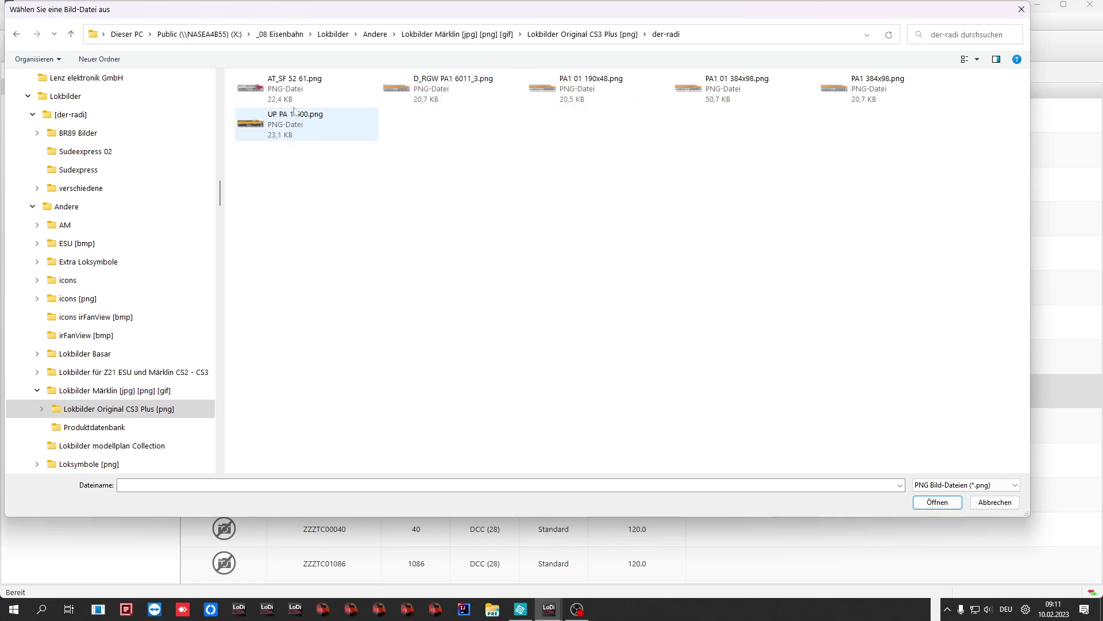
left_click(592, 95)
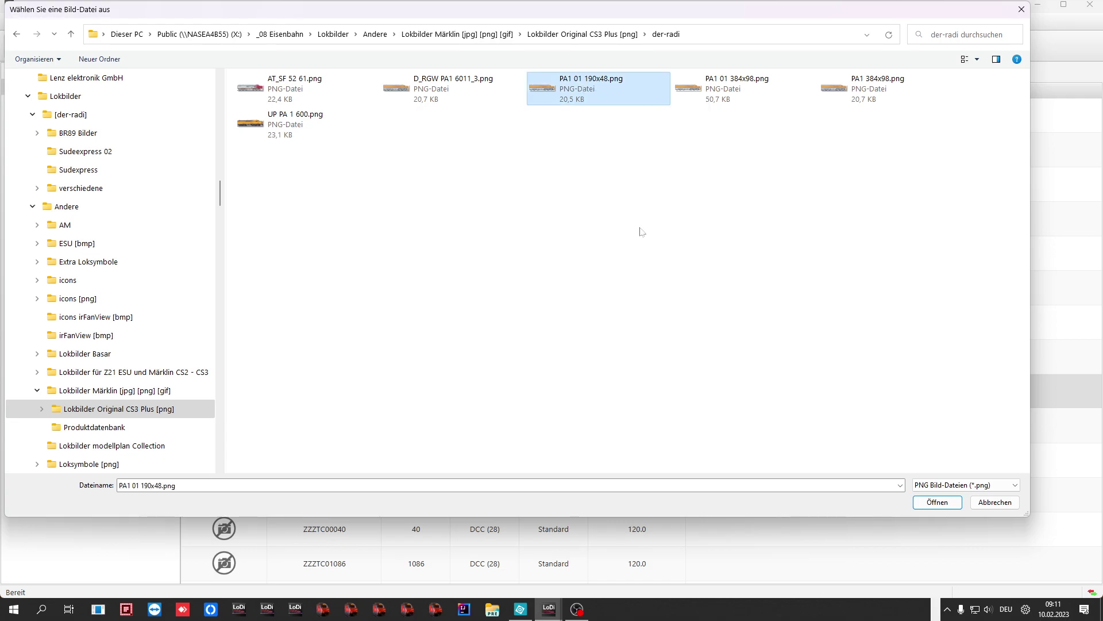
left_click(938, 508)
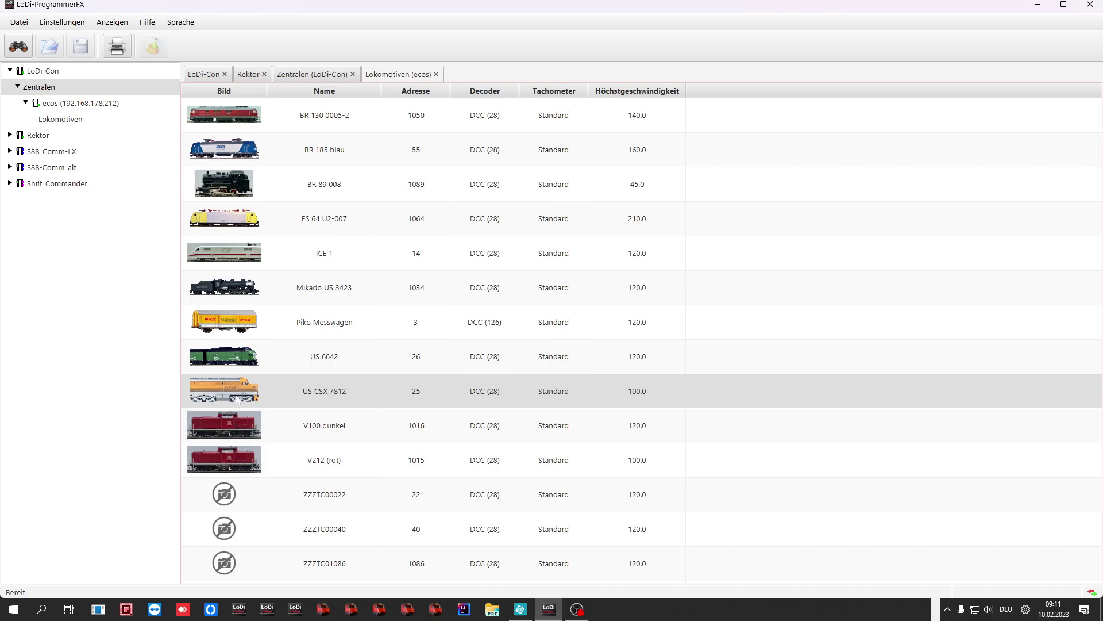
mouse_move(233, 395)
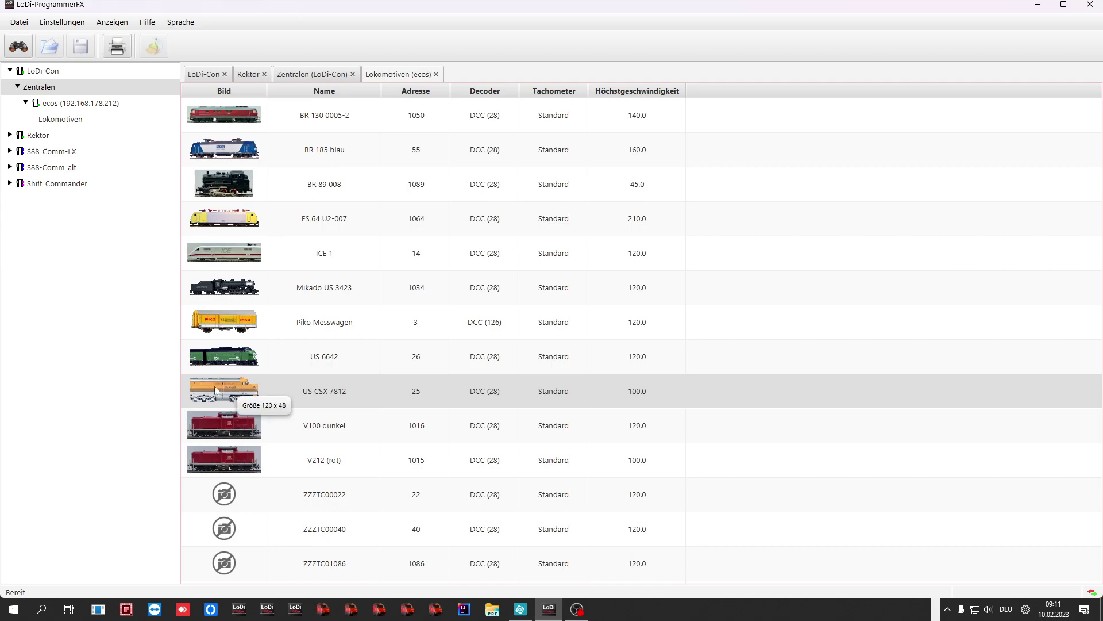
Send the pending database and image changes to the LoDi-Con and create a new screenshot of its display.
left_click(36, 71)
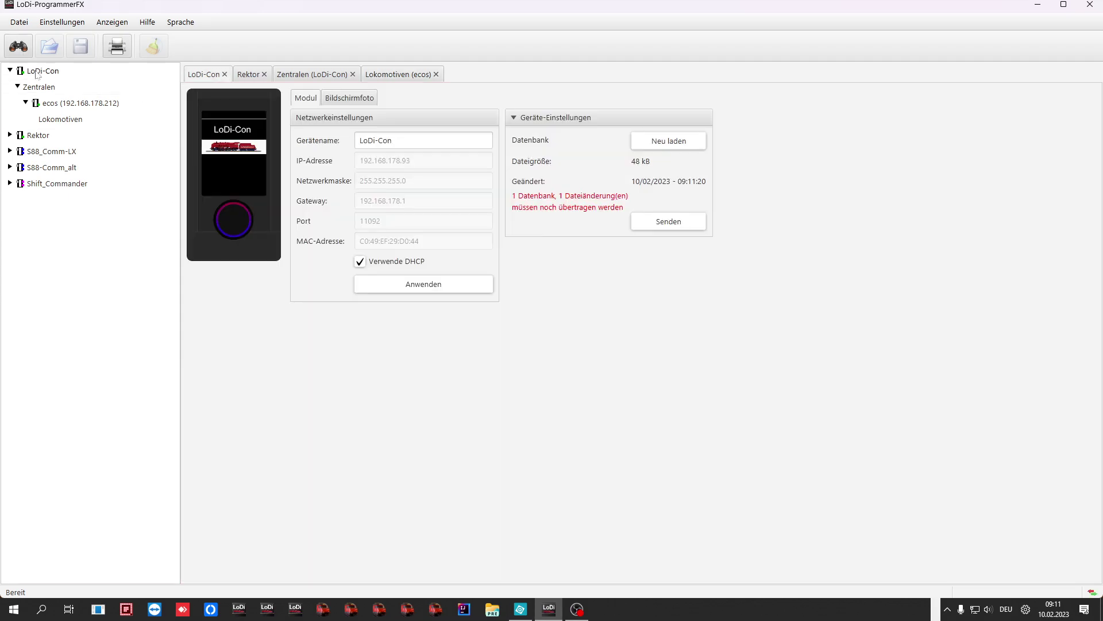
left_click(669, 223)
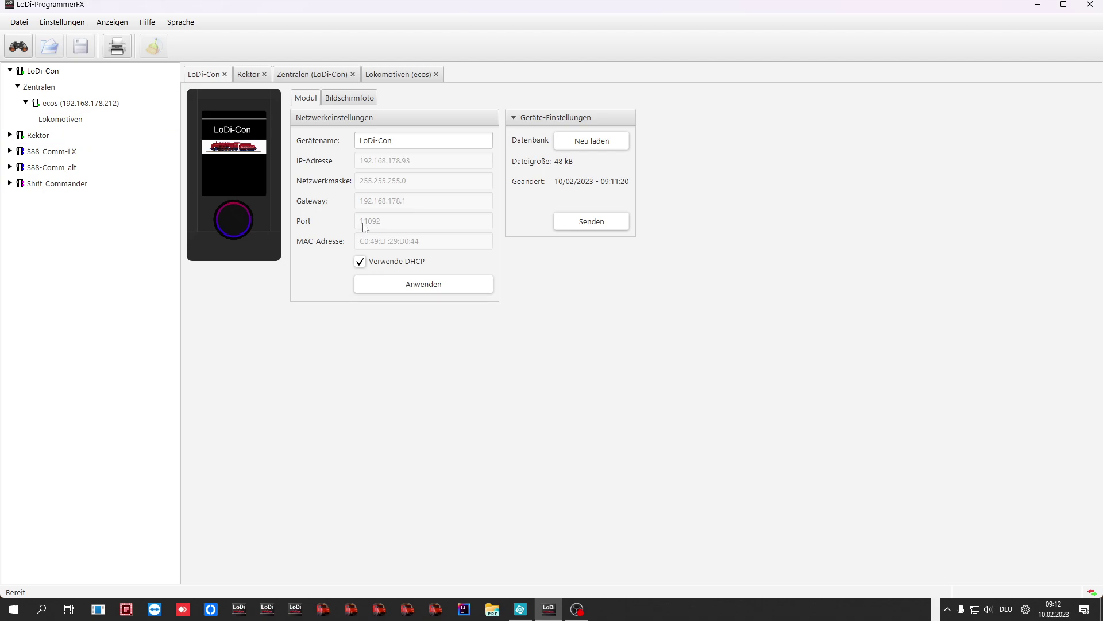
left_click(354, 99)
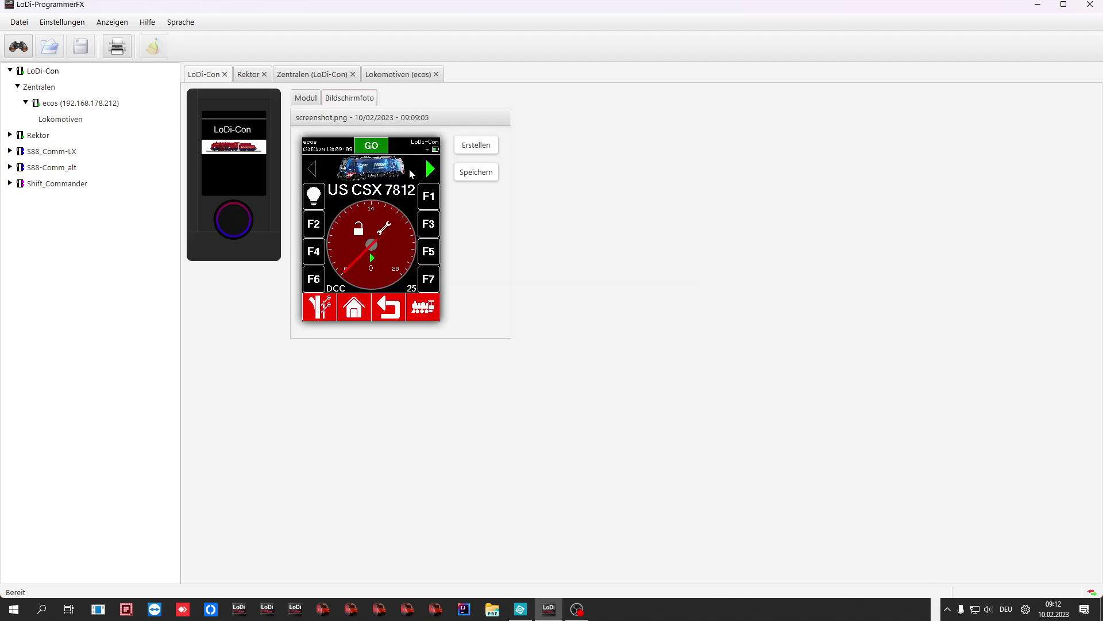
left_click(474, 146)
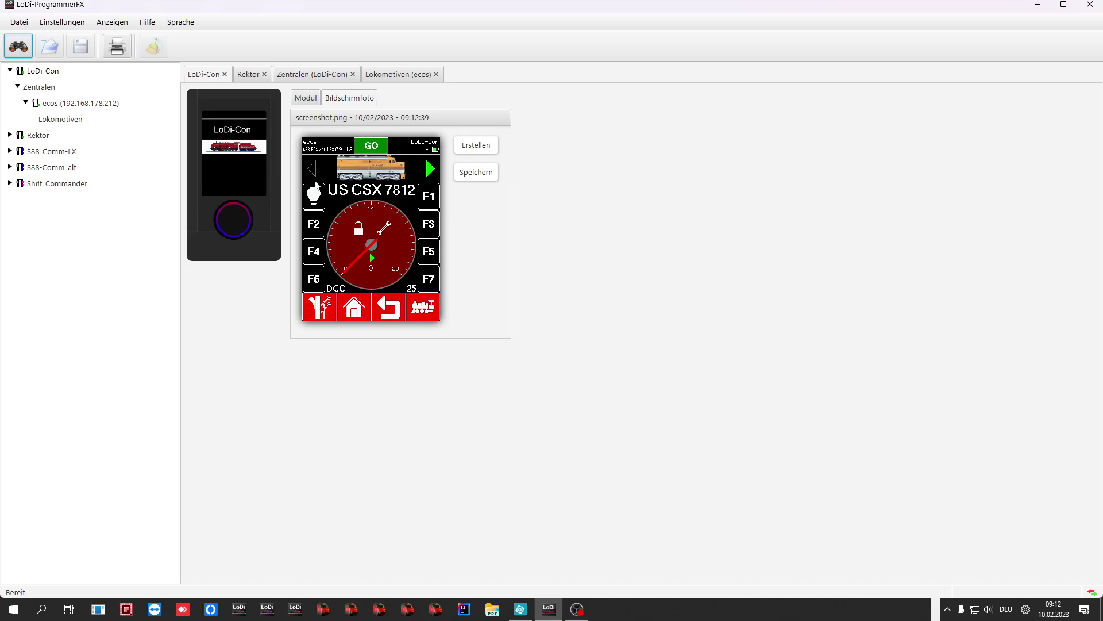
Open the CS3 station's locomotive list from the Zentralen overview and select BR 86 740 CS3.
left_click(306, 98)
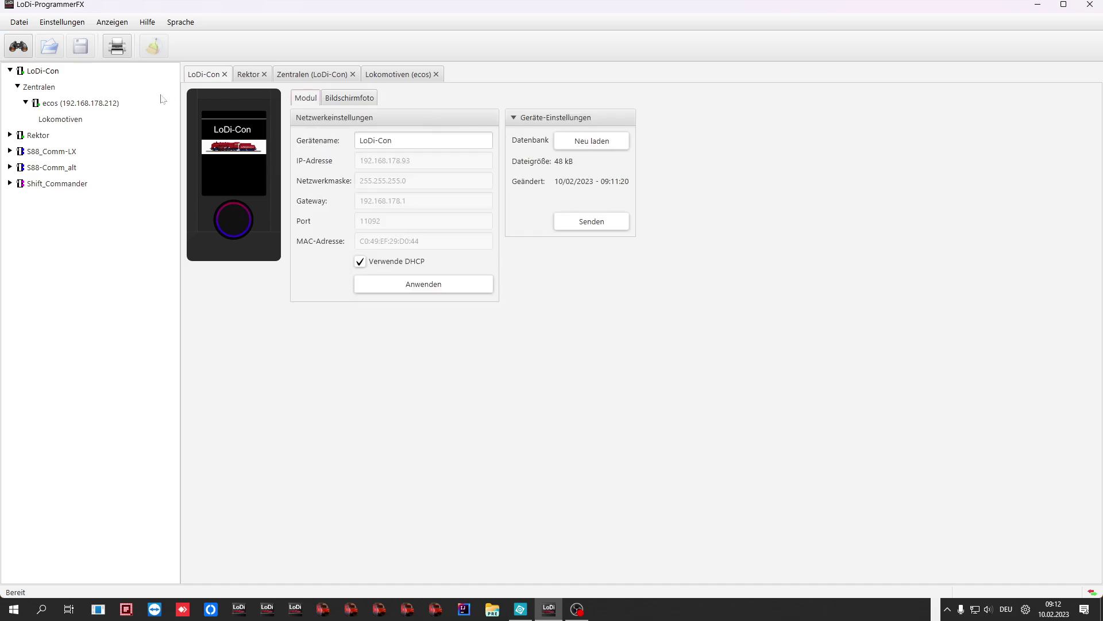
left_click(39, 88)
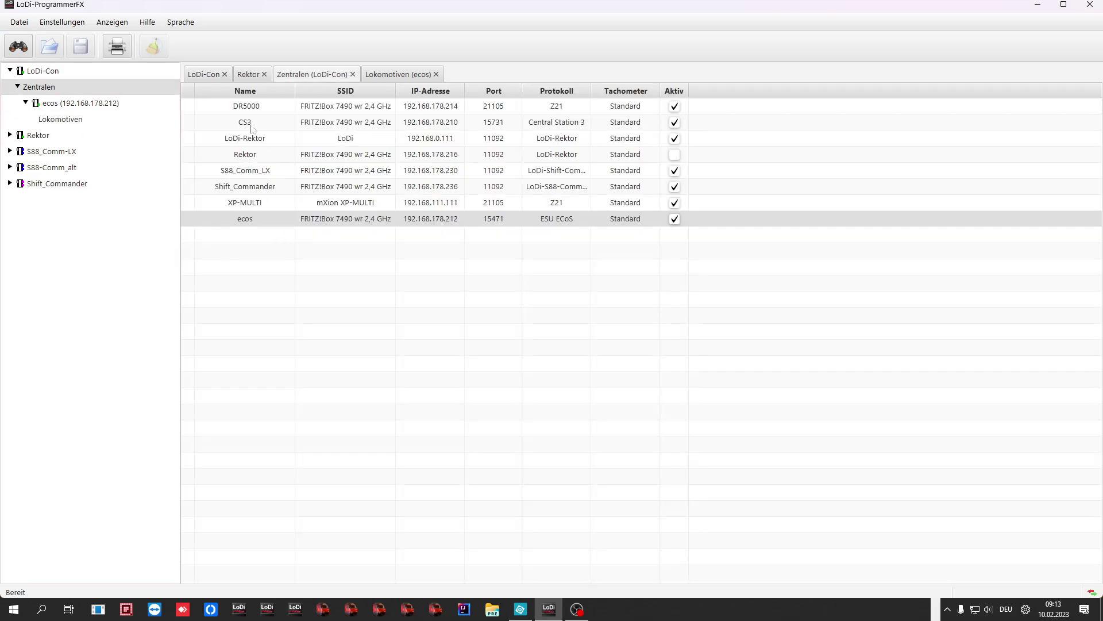
left_click(246, 123)
double_click(246, 123)
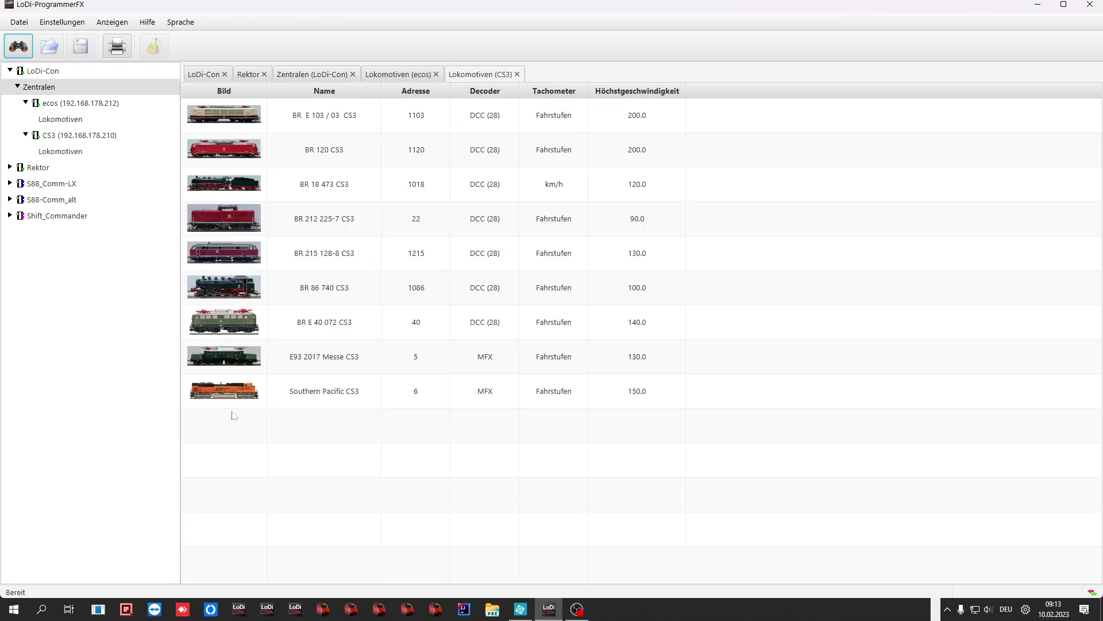
left_click(225, 292)
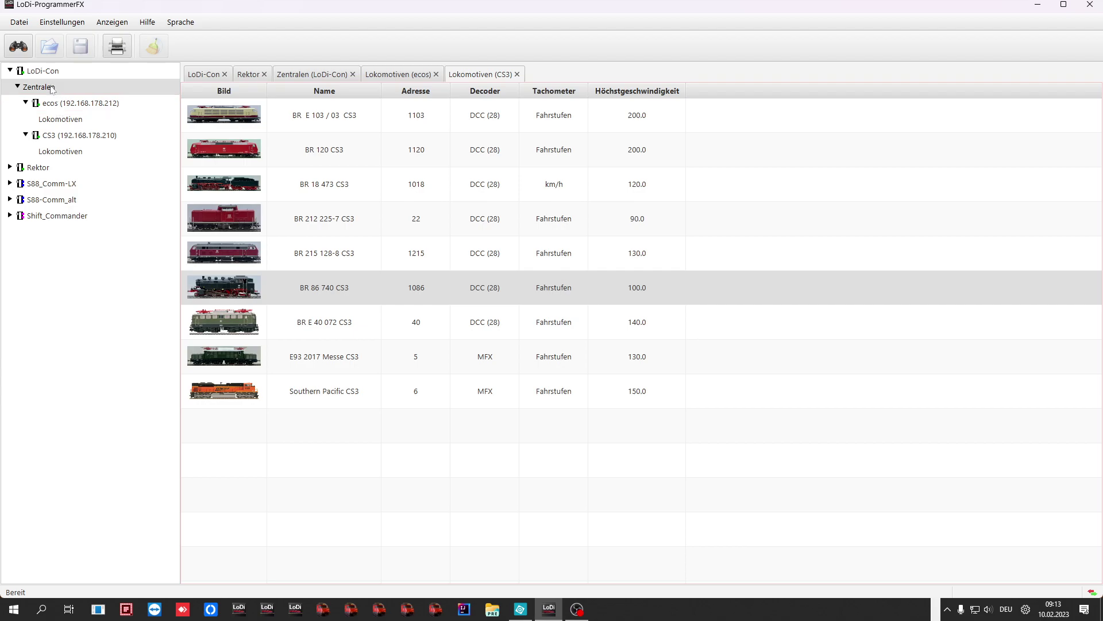
Return to the LoDi-Con's Bildschirmfoto view and capture its current display.
mouse_move(52, 87)
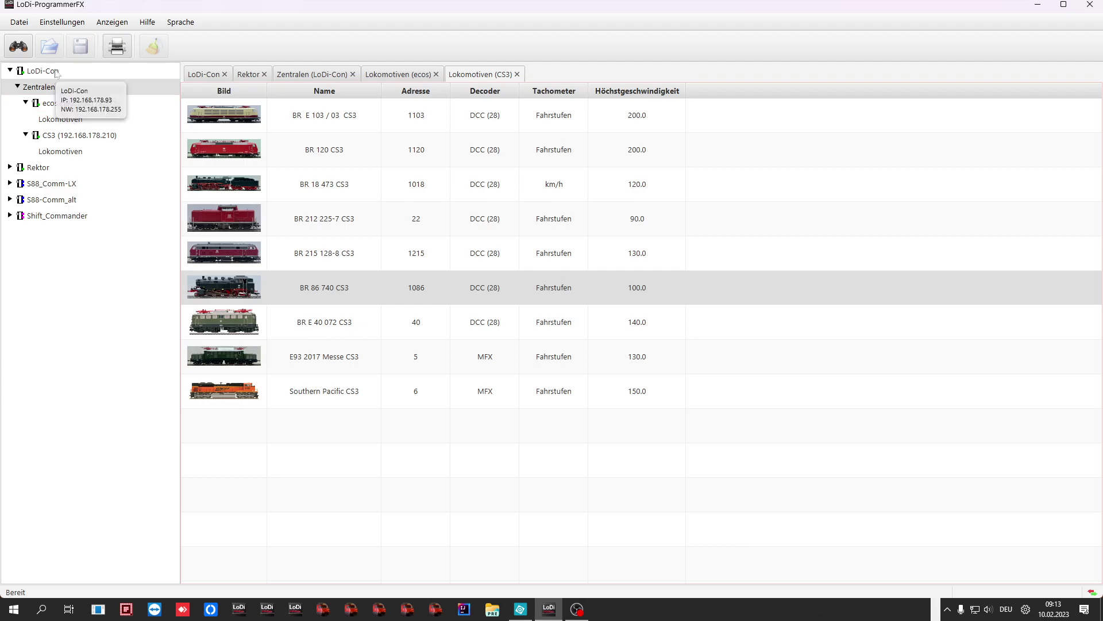
left_click(51, 73)
left_click(339, 100)
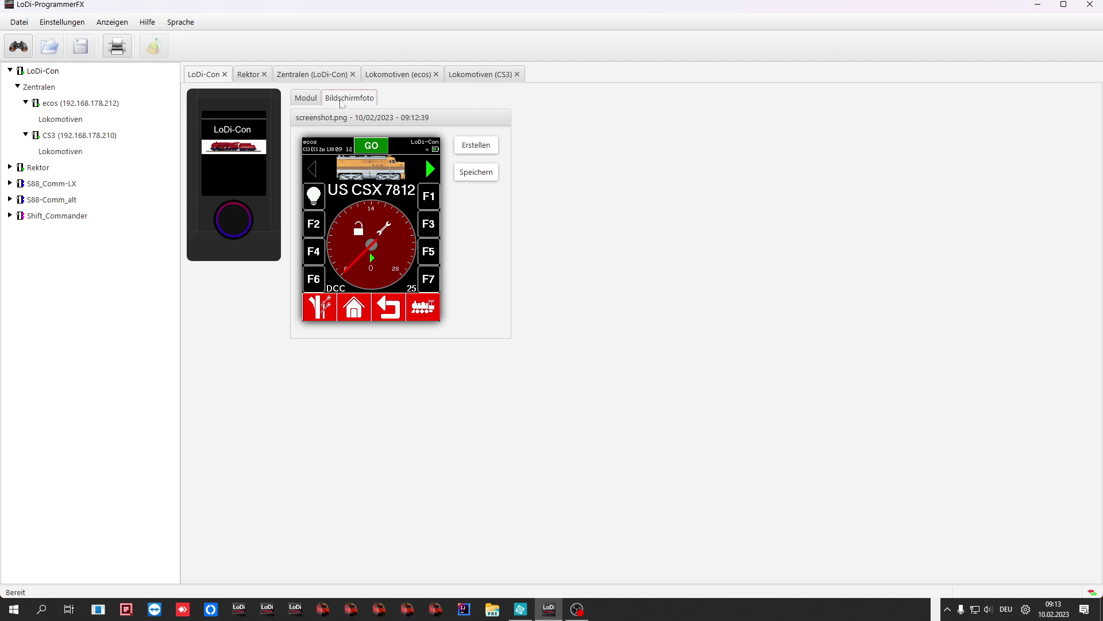
left_click(466, 145)
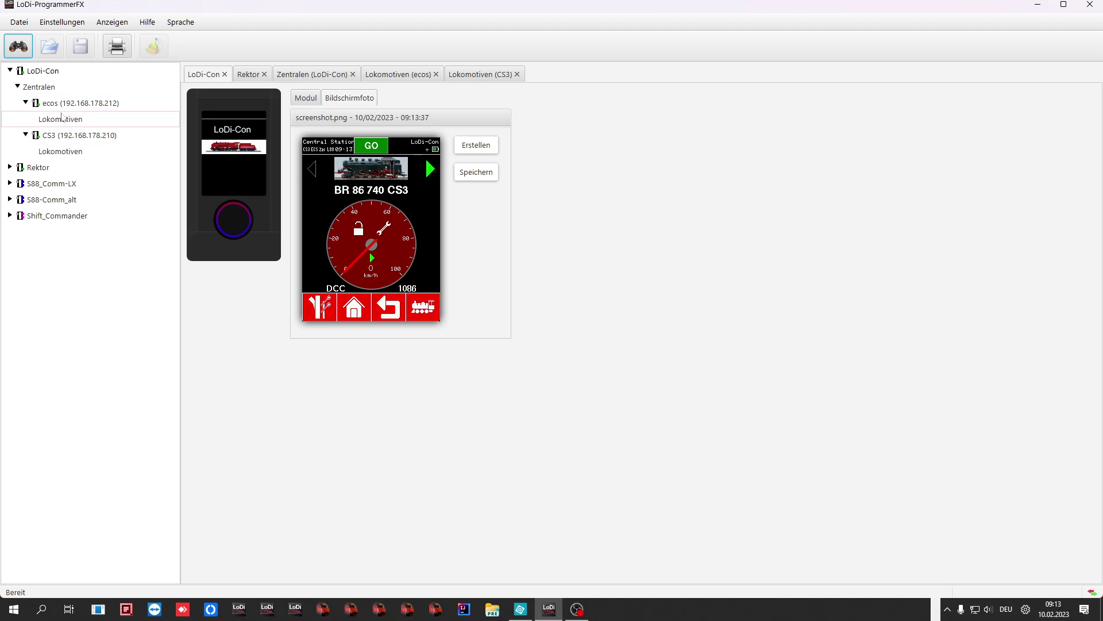
Start replacing the image of BR 86 740 CS3 in the CS3 locomotive list and expand Public (X:) and _08 Eisenbahn in the file chooser.
left_click(64, 152)
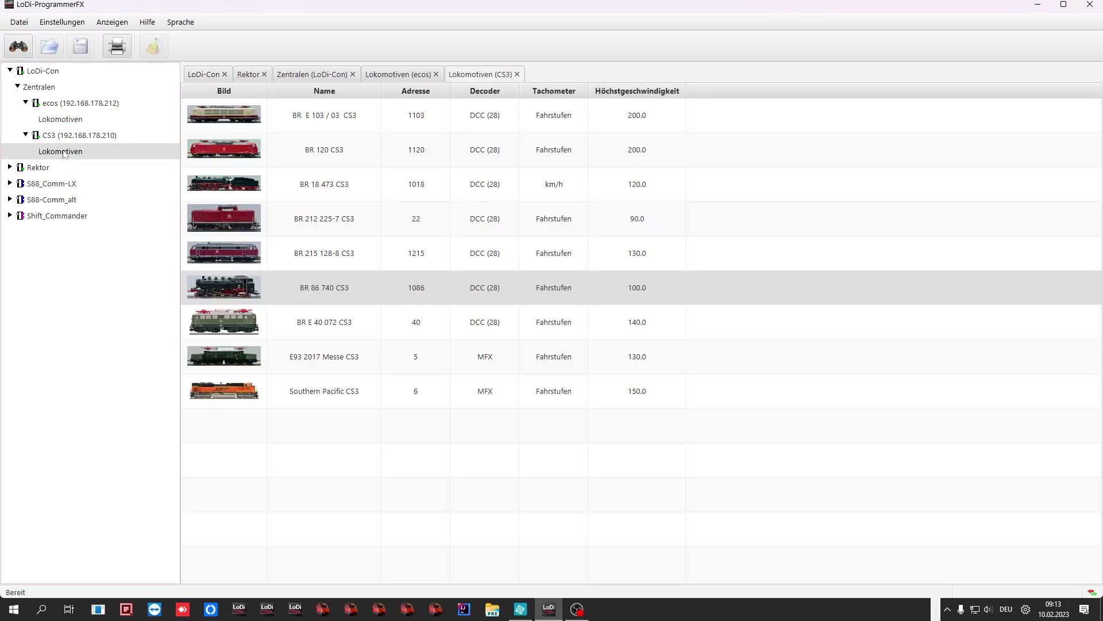
right_click(219, 285)
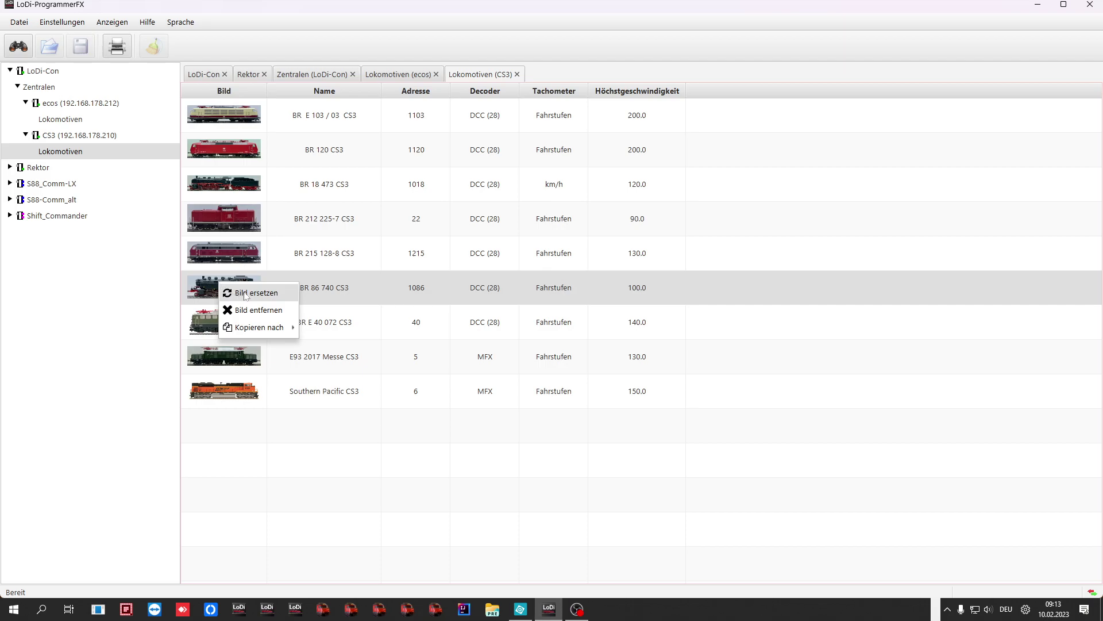
left_click(246, 293)
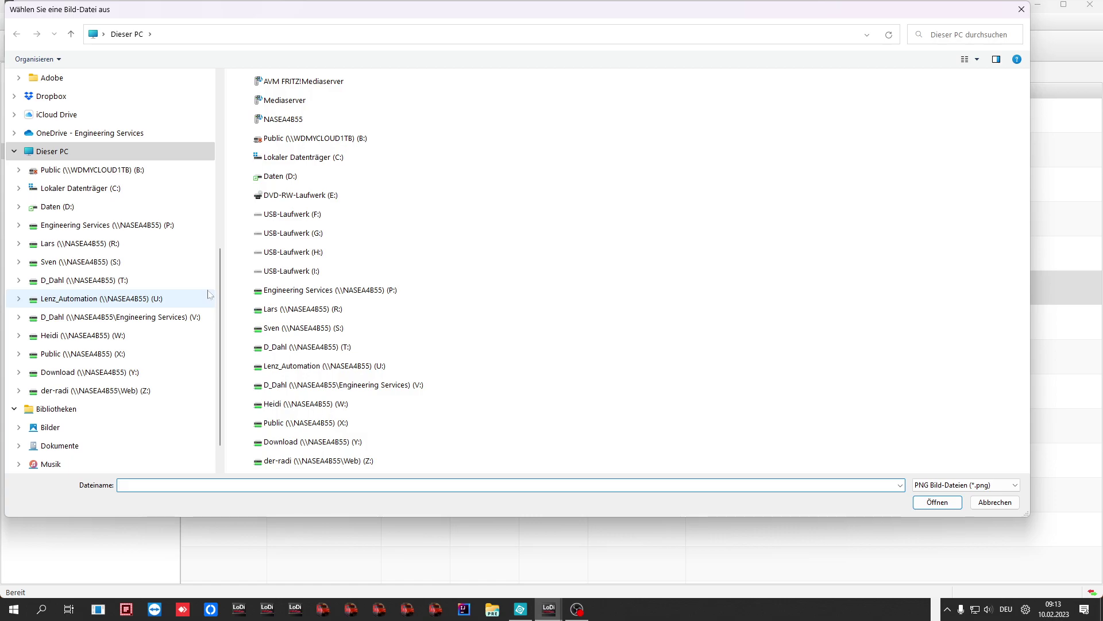
left_click(19, 354)
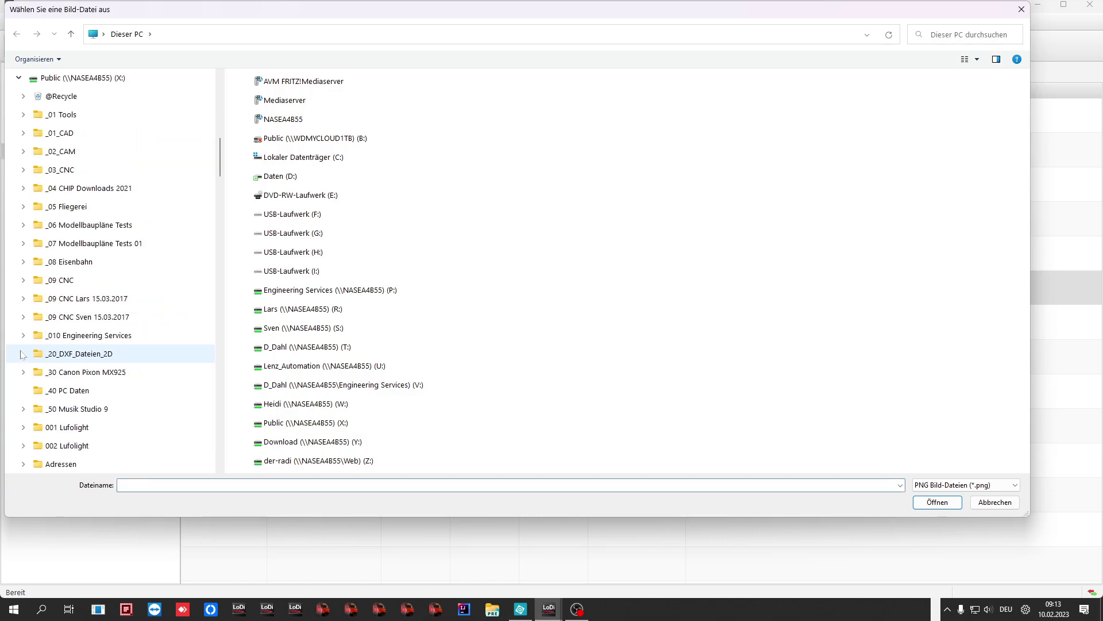
left_click(23, 264)
Browse to the BR89 Bilder folder in [der-radi] under _08 Eisenbahn's Lokbilder folder.
scroll(34, 276, "down", 5)
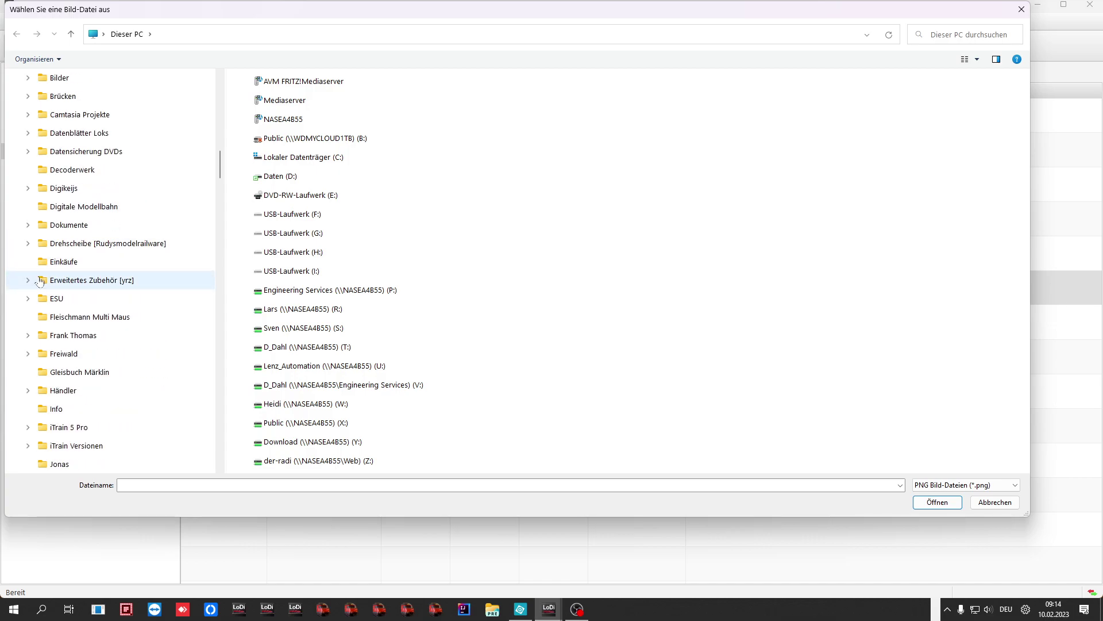
scroll(41, 281, "down", 4)
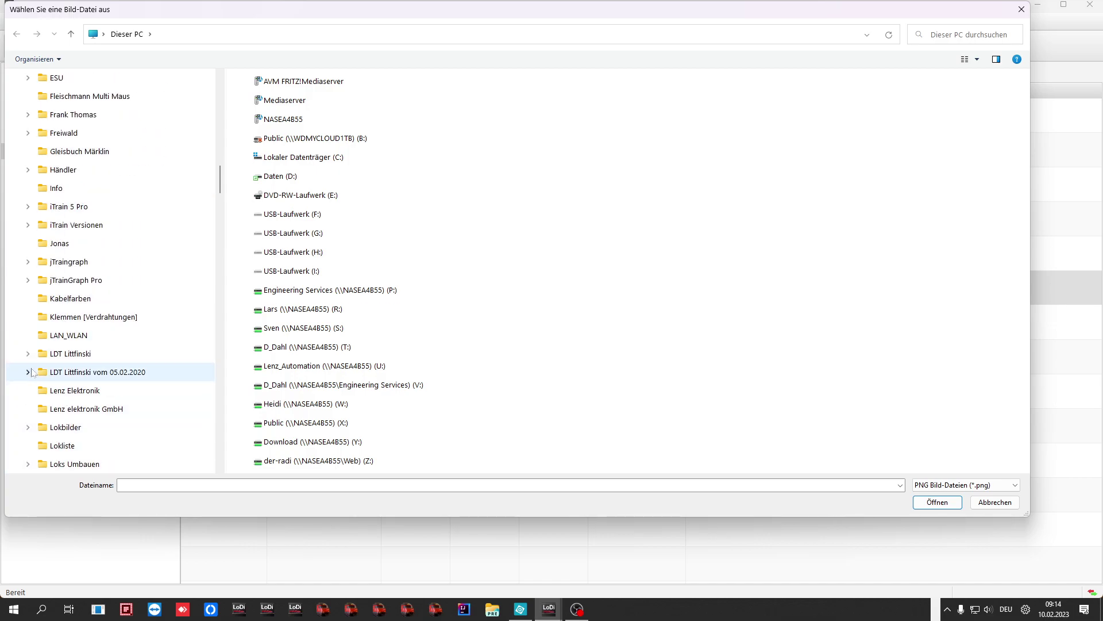
scroll(32, 373, "down", 1)
scroll(31, 391, "up", 15)
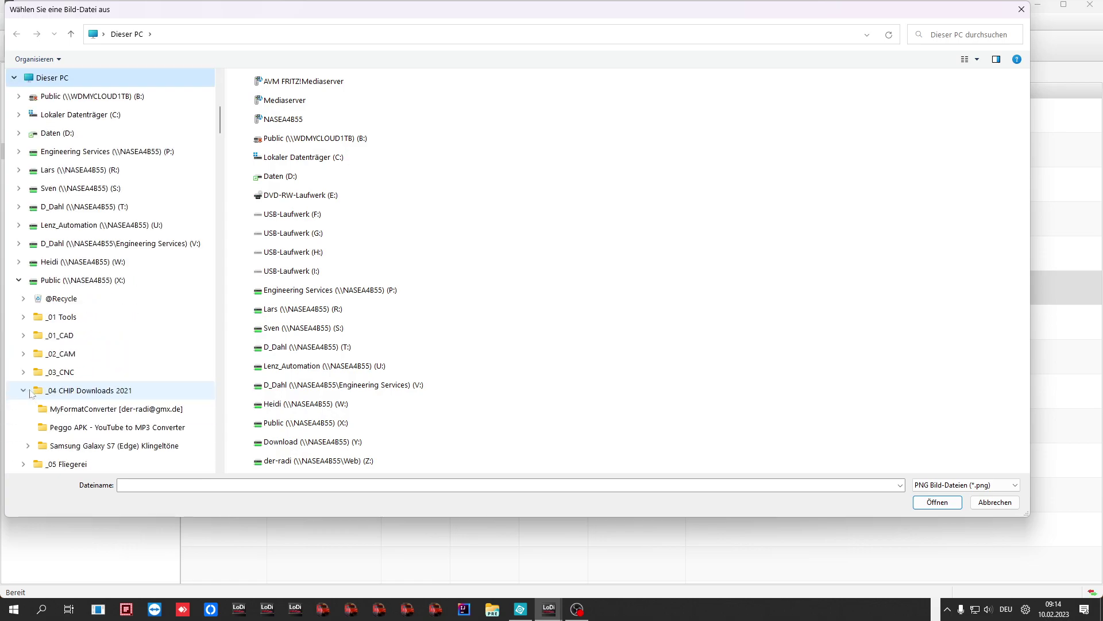
scroll(29, 391, "down", 1)
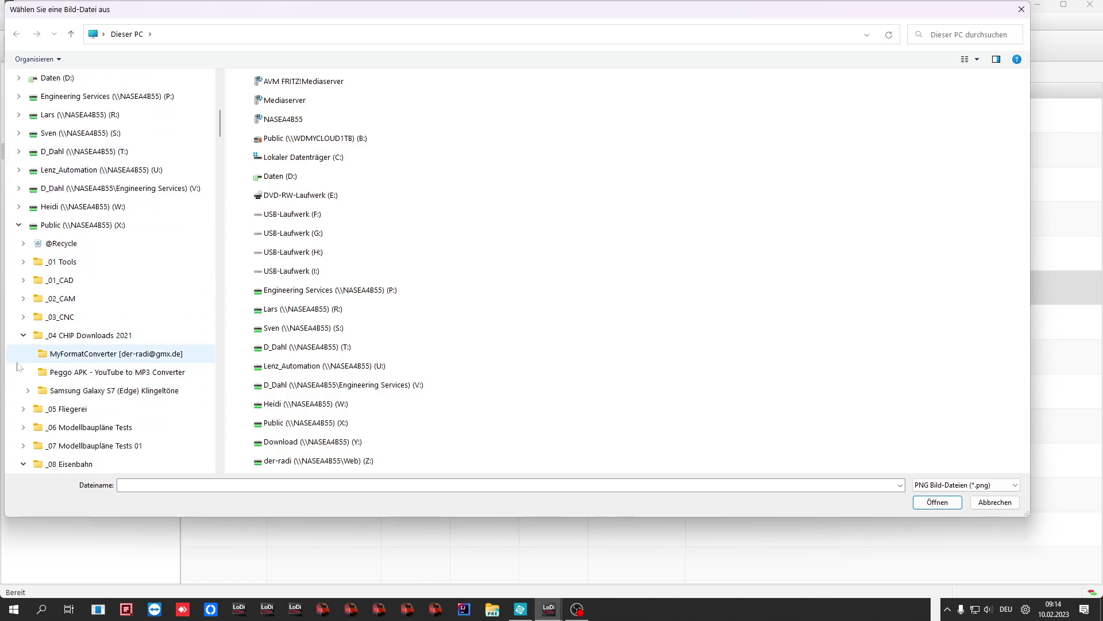
left_click(23, 335)
scroll(93, 274, "down", 1)
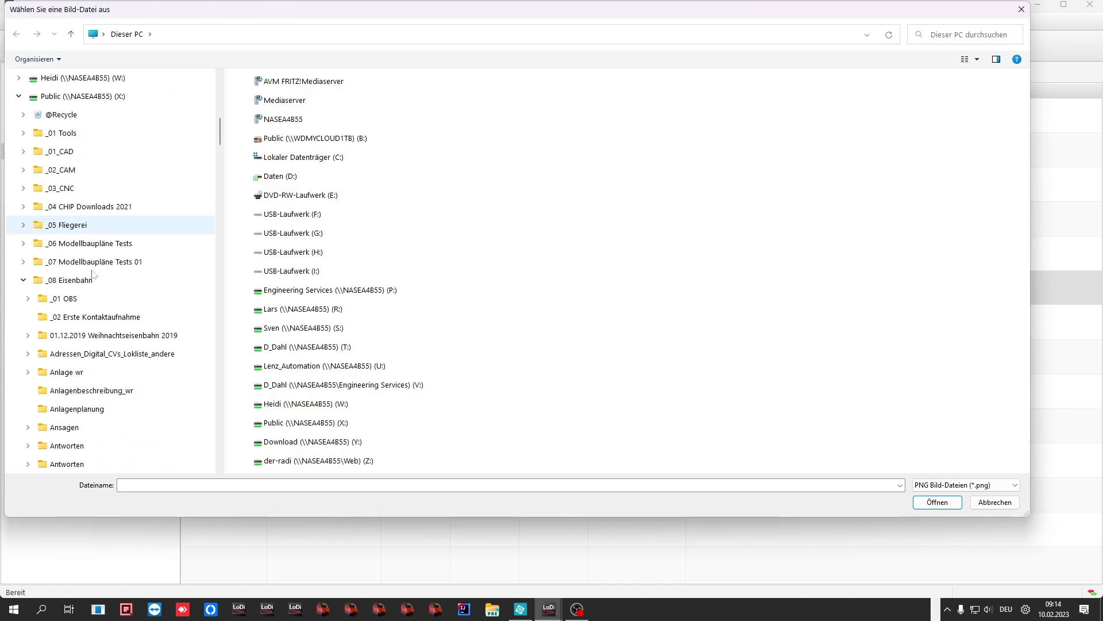
scroll(93, 274, "down", 2)
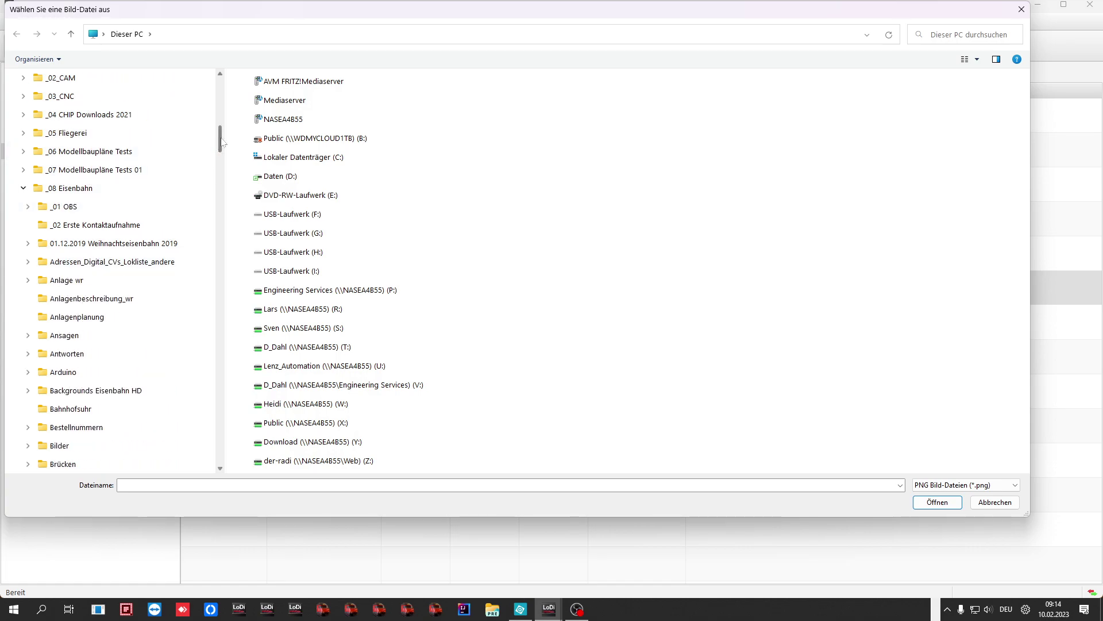
left_click_drag(222, 141, 212, 196)
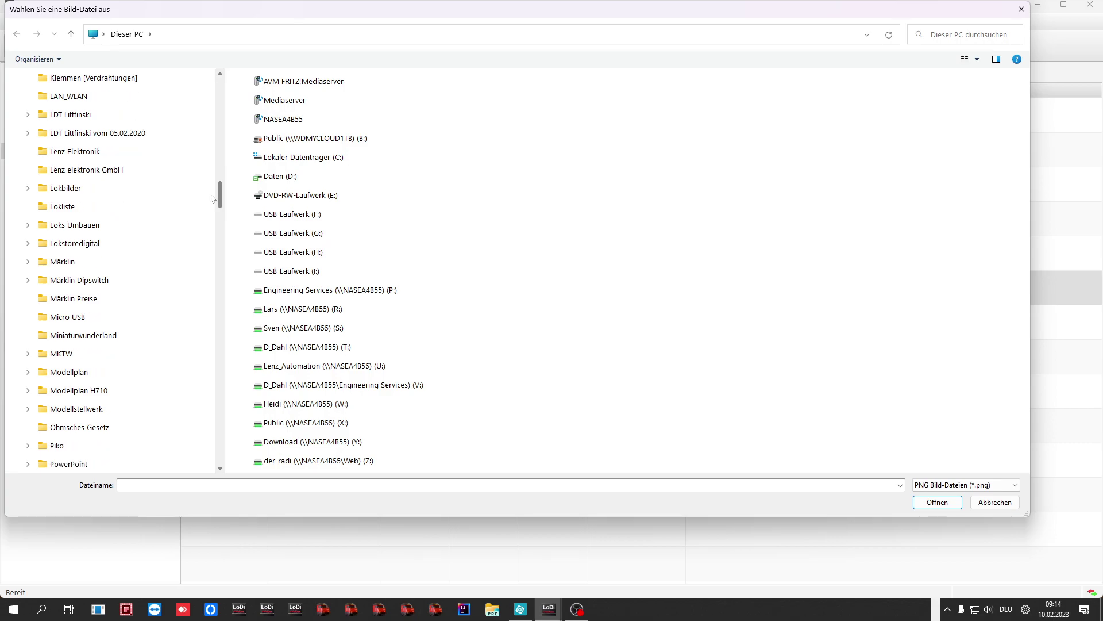
left_click(28, 243)
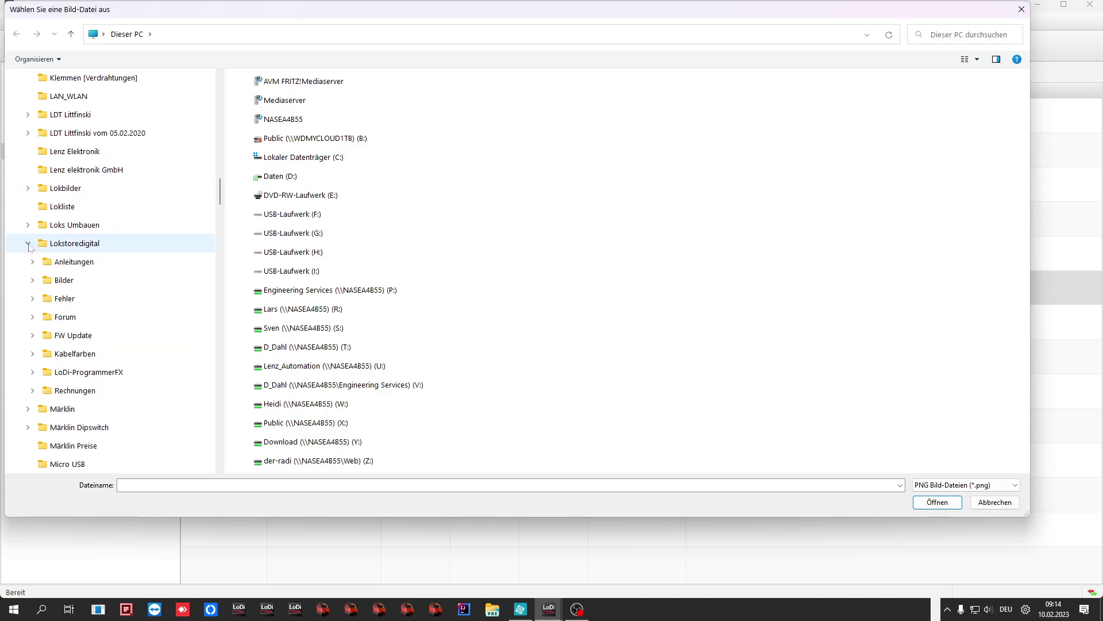
left_click(28, 244)
left_click(27, 188)
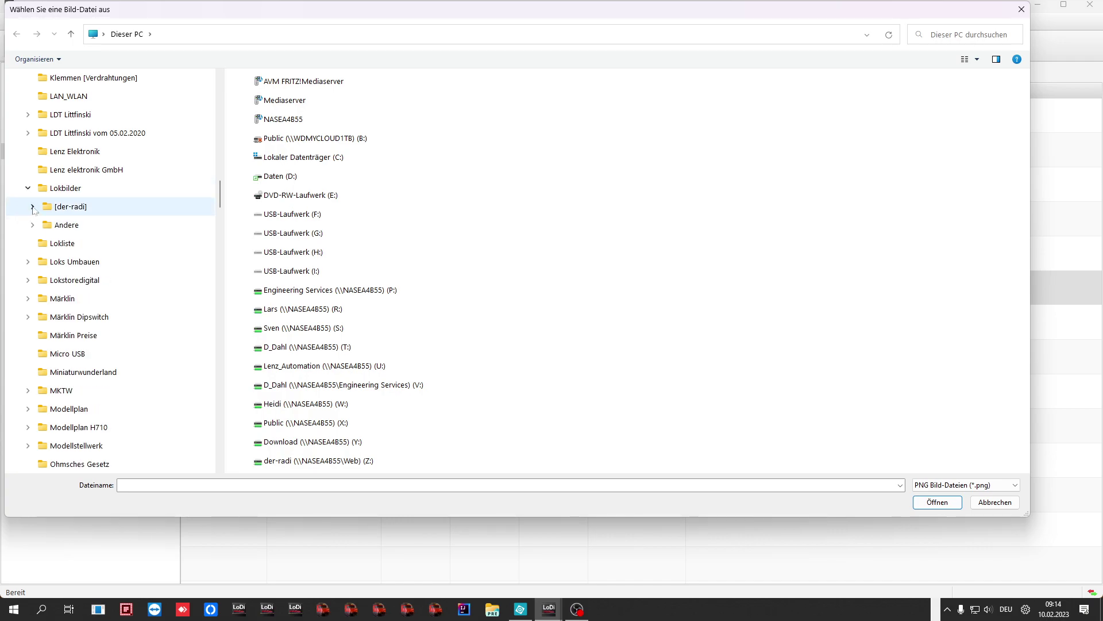
left_click(33, 207)
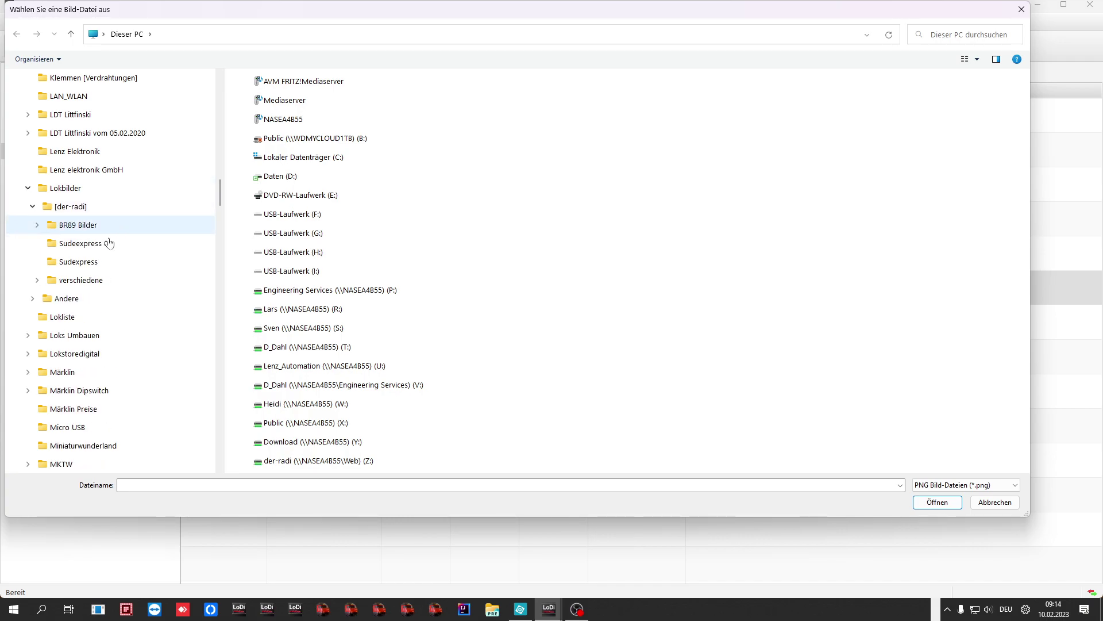
left_click(37, 225)
left_click(86, 247)
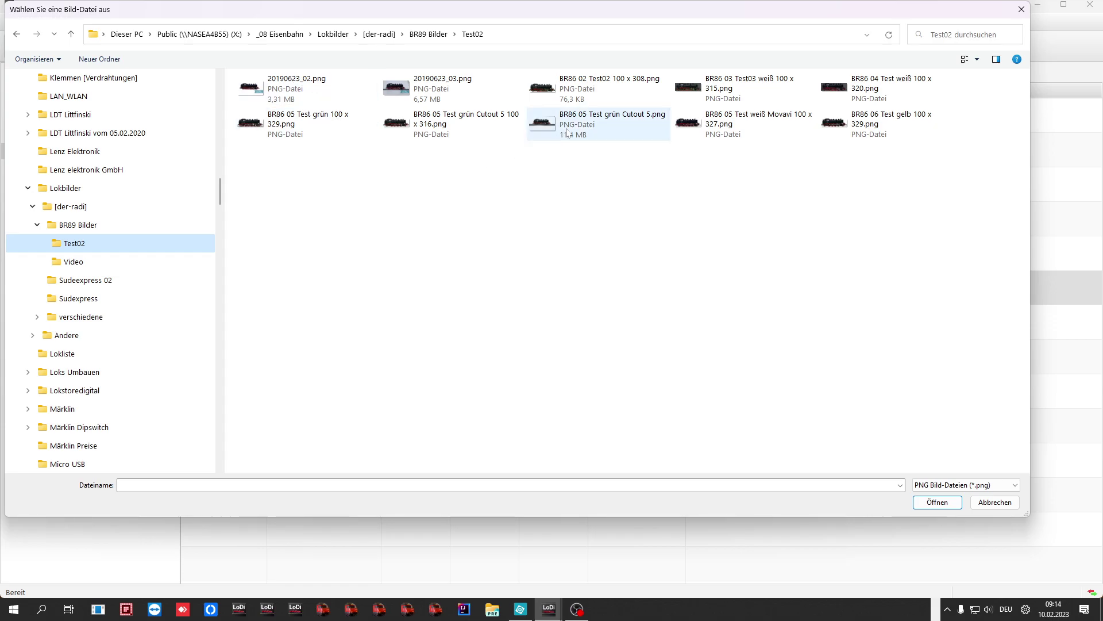
left_click(75, 227)
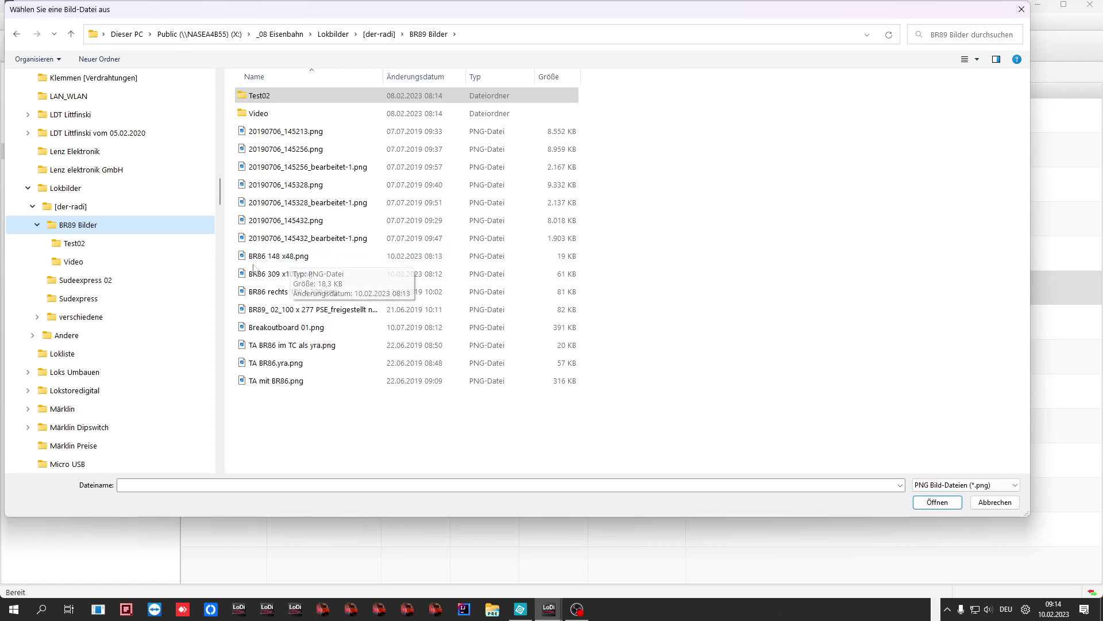
Show the folder's files with thumbnails, assign BR86 148 x48.png to BR 86 740 CS3 and check the image's size.
left_click(965, 59)
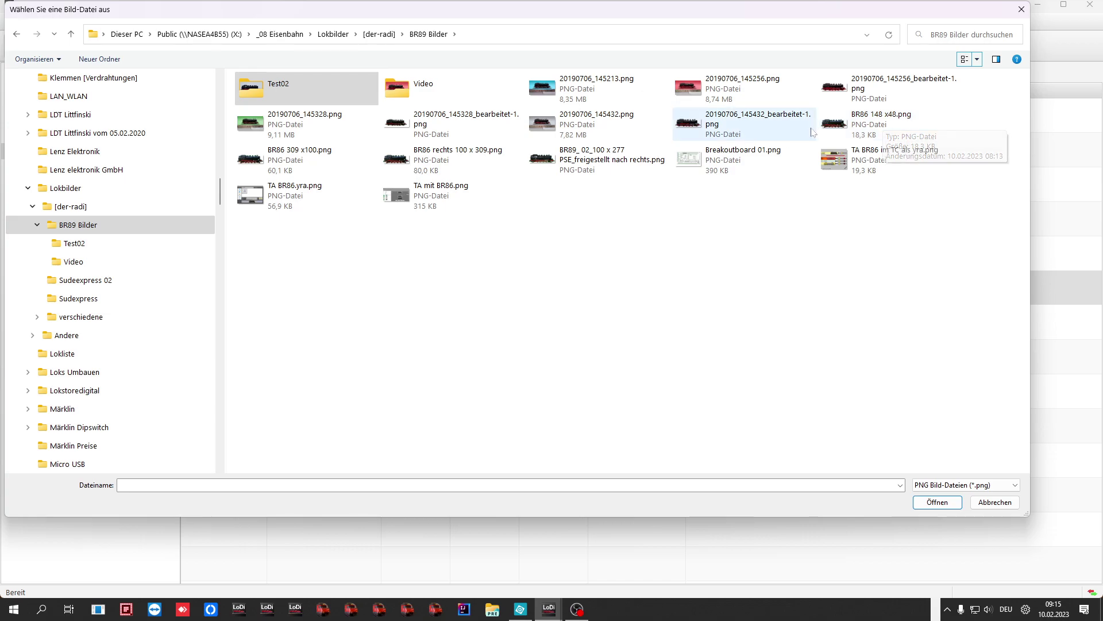
left_click(872, 129)
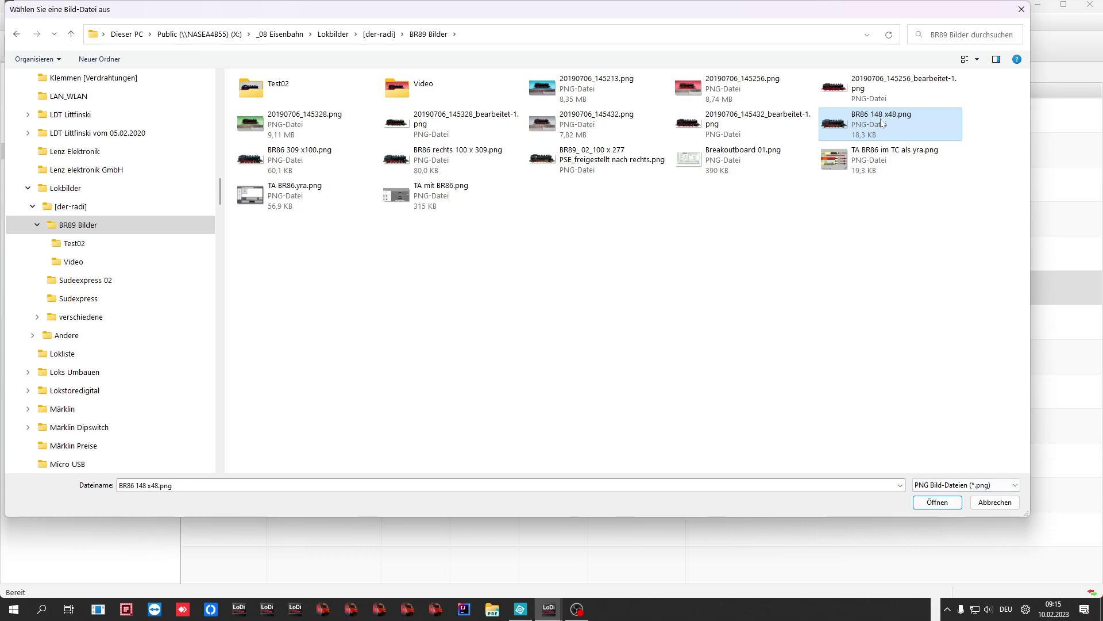
left_click(938, 502)
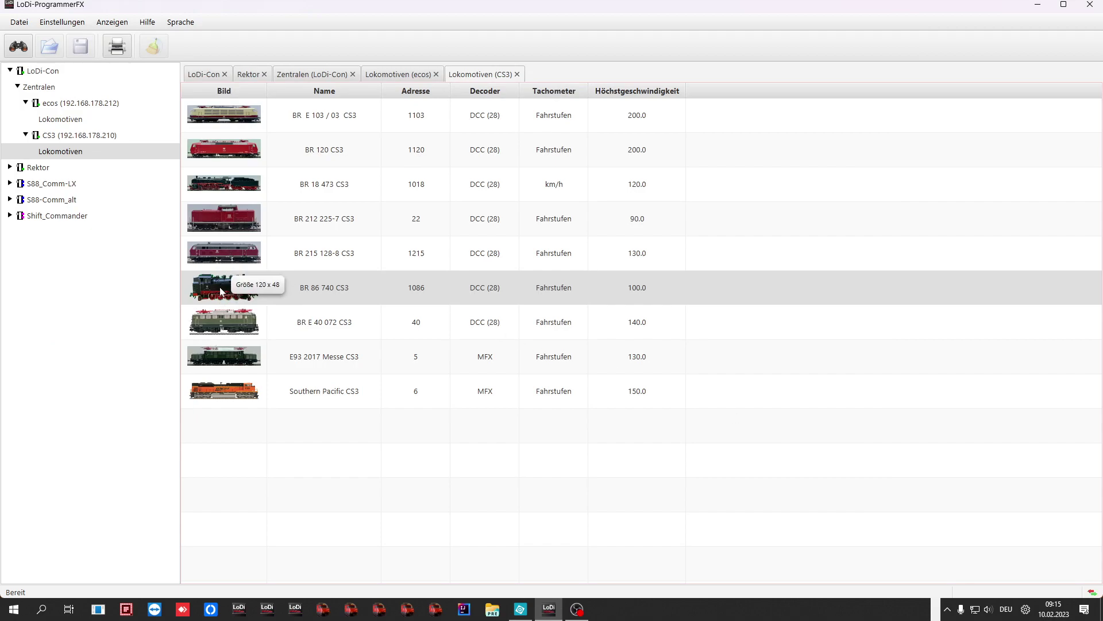
mouse_move(209, 289)
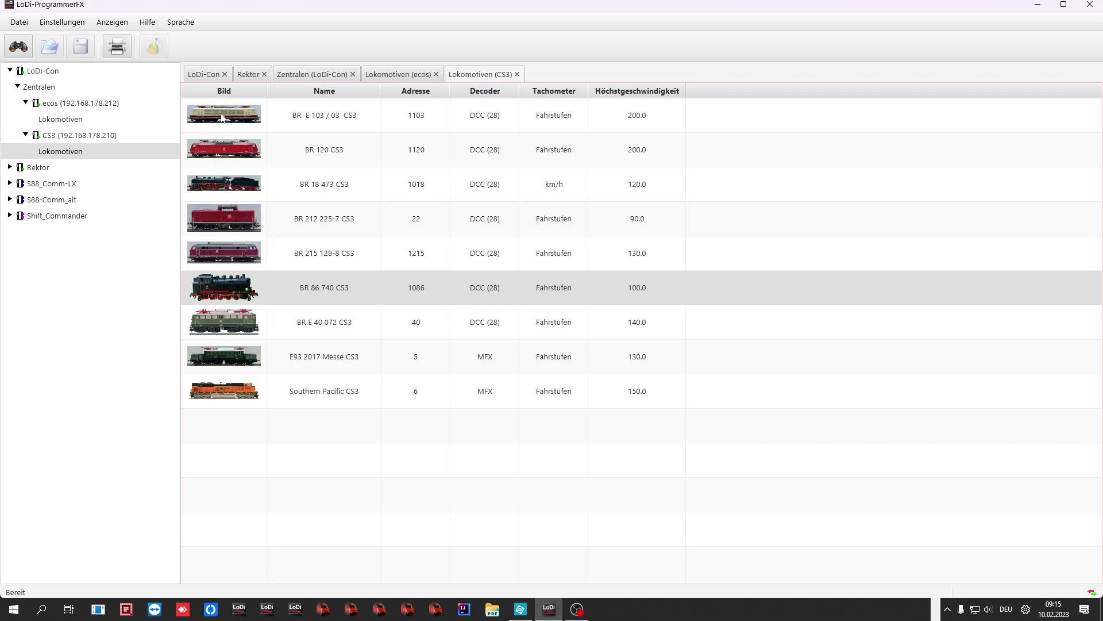
Send the pending database and image changes from the LoDi-Con's Modul view to the device.
left_click(49, 73)
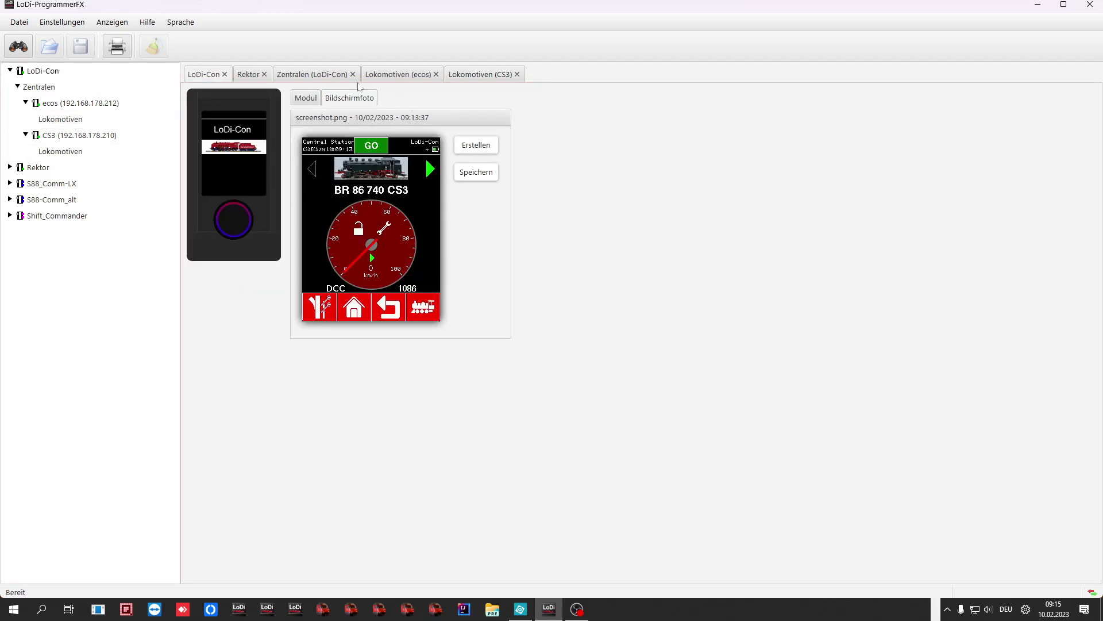
left_click(305, 98)
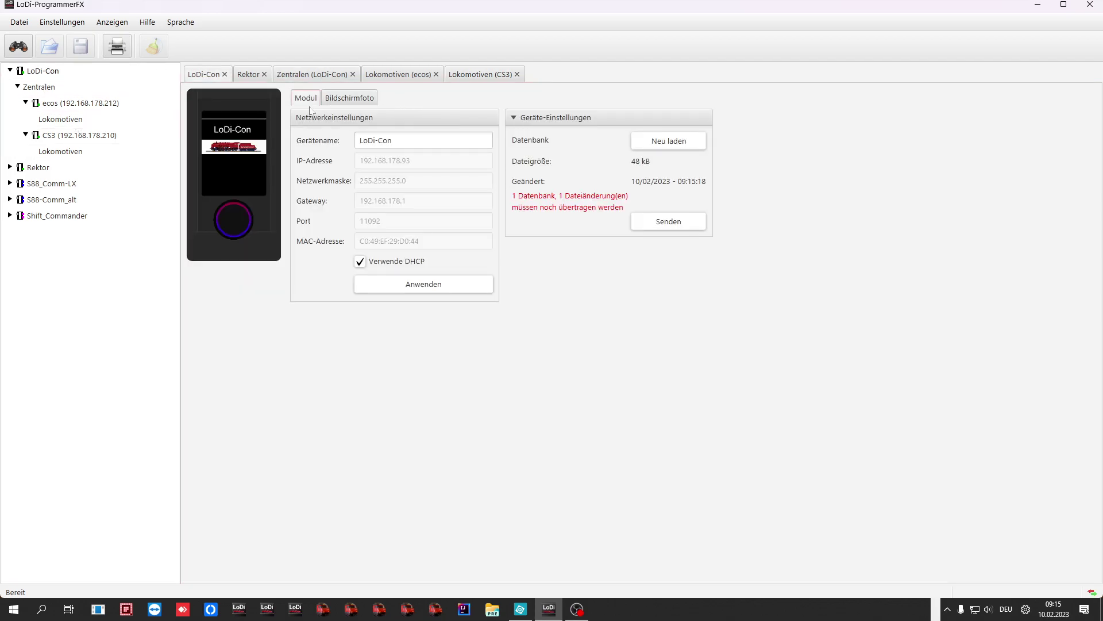
left_click(671, 224)
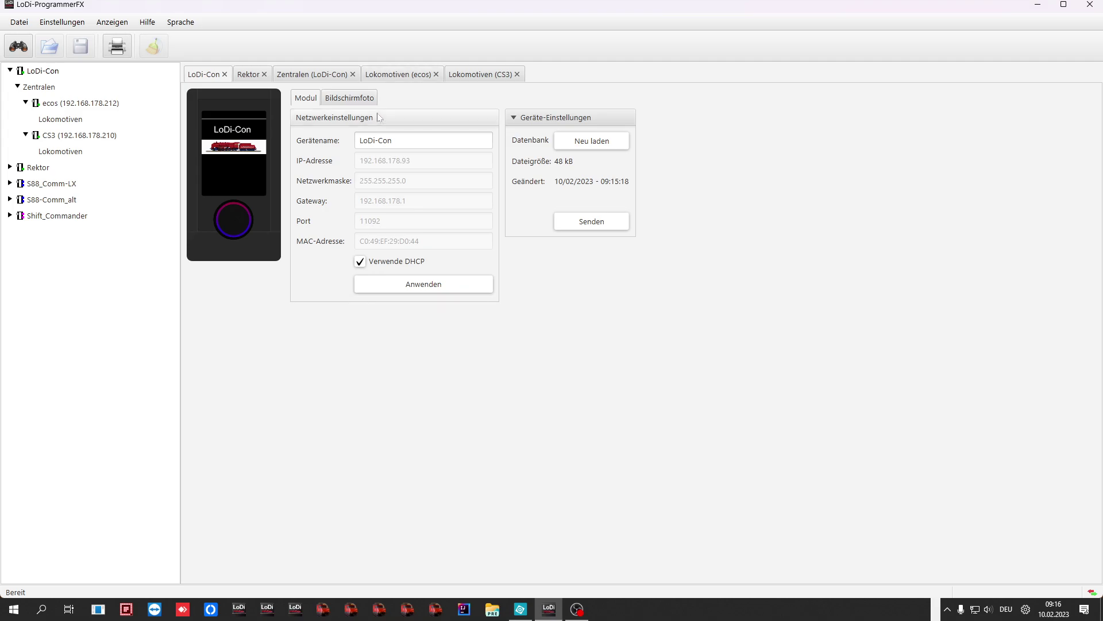
Create two fresh screenshots of the LoDi-Con display, one of BR 86 740 CS3's edit page and one of its driving screen.
left_click(358, 97)
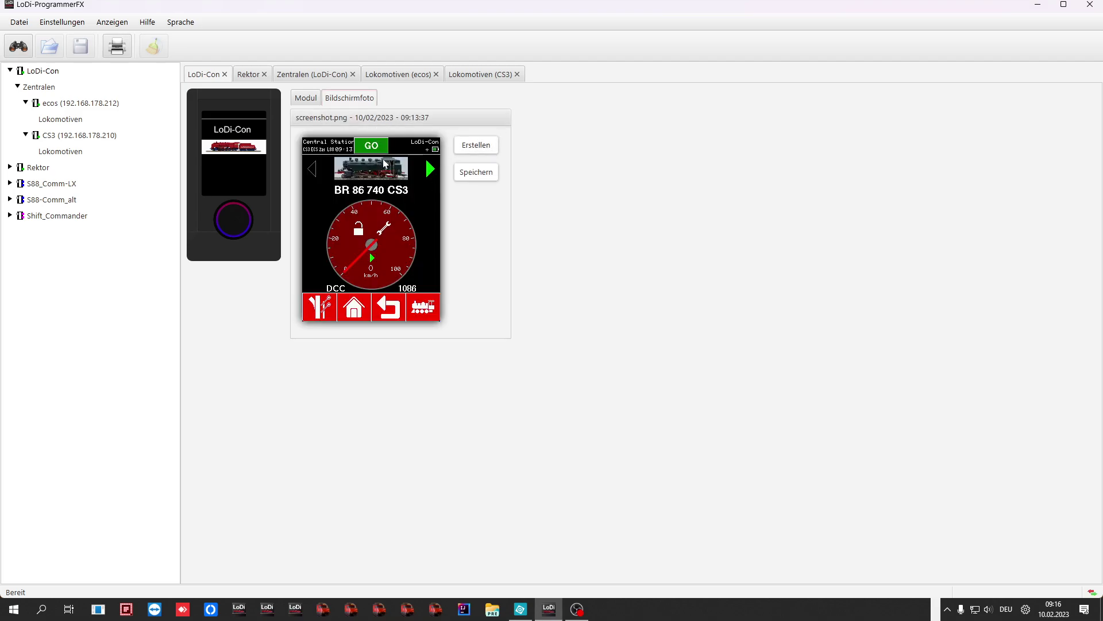
left_click(466, 146)
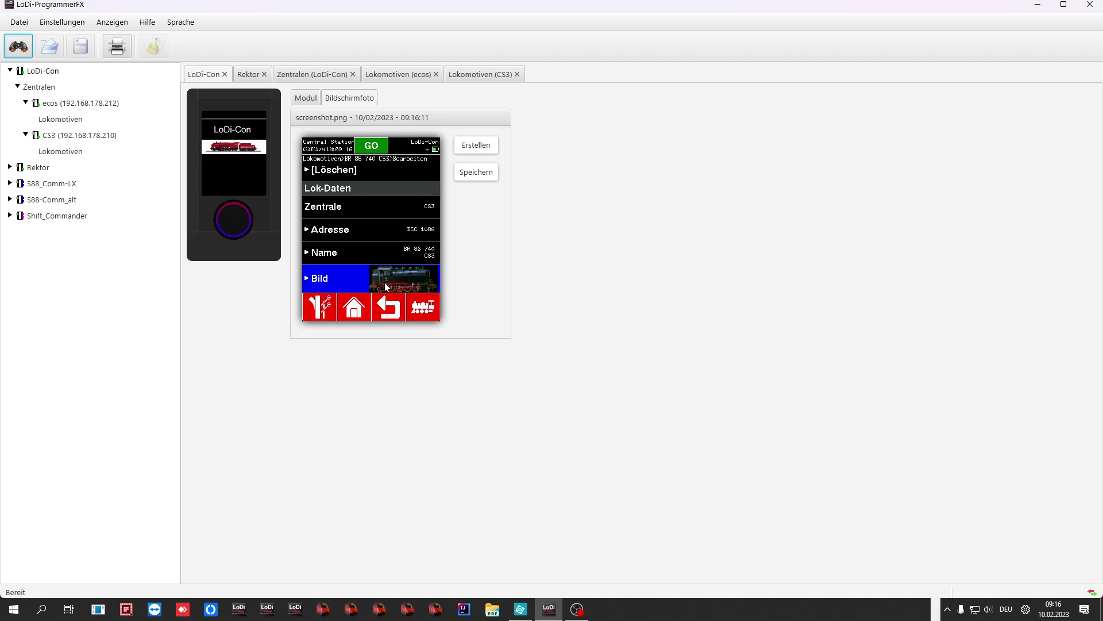
left_click(477, 146)
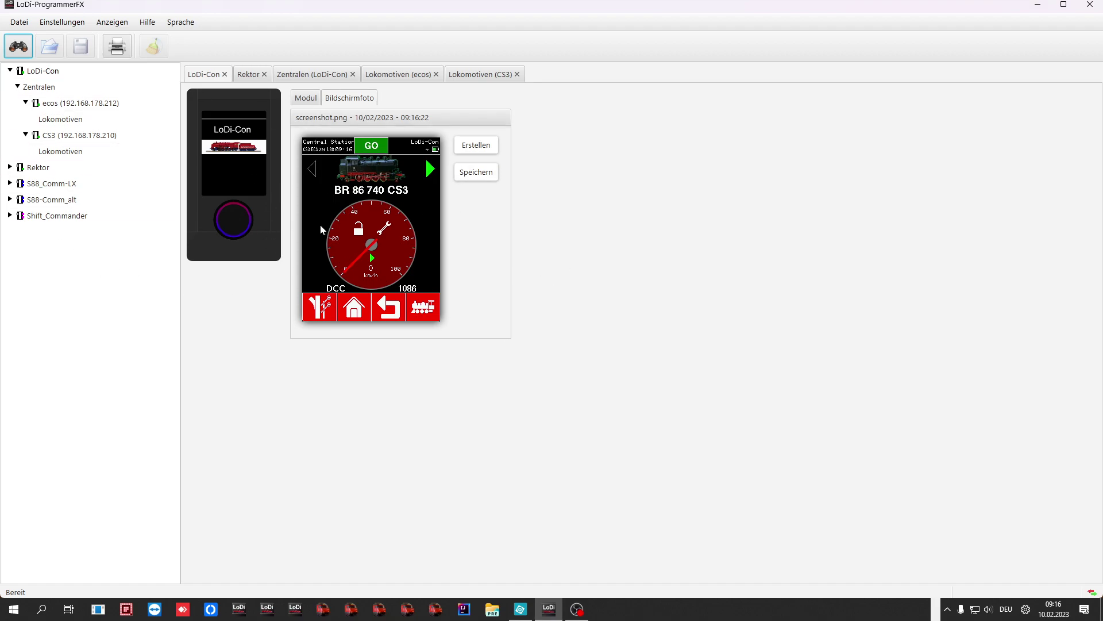
Switch to the lokstoredigital website in Firefox.
key("alt+Tab")
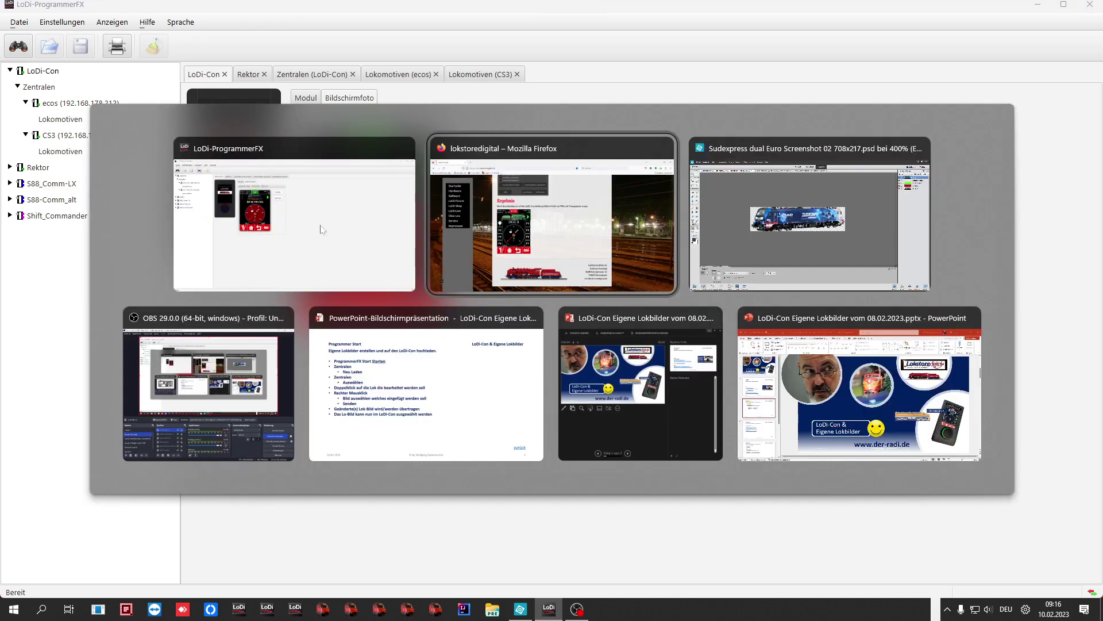
key("Tab")
key("Tab")
key("Tab")
key("Tab")
key("Tab")
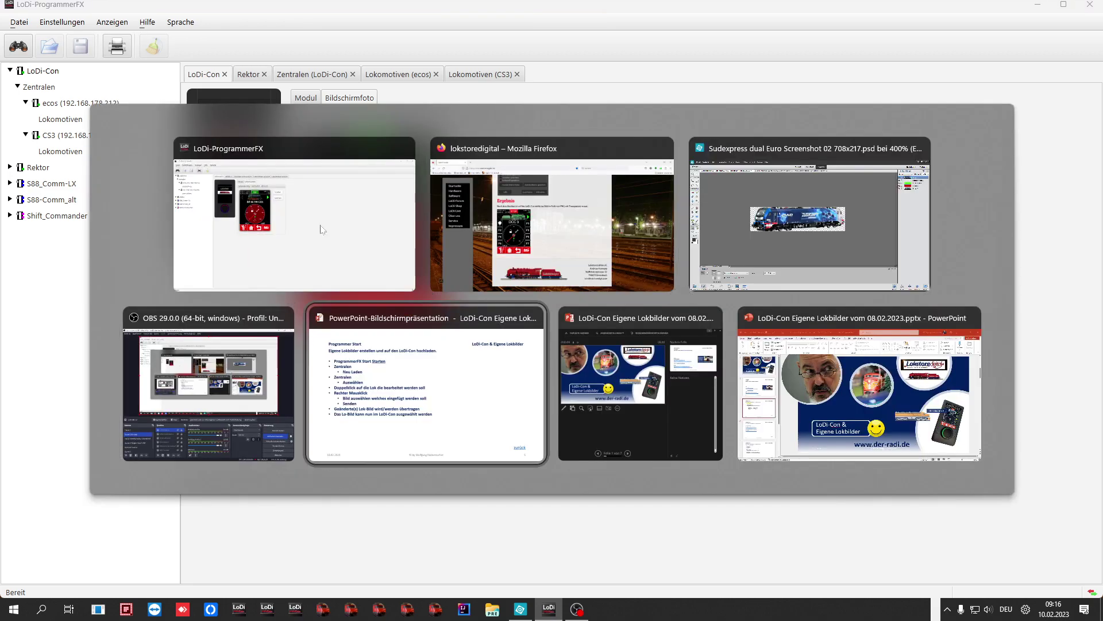
key("Tab")
key("Tab")
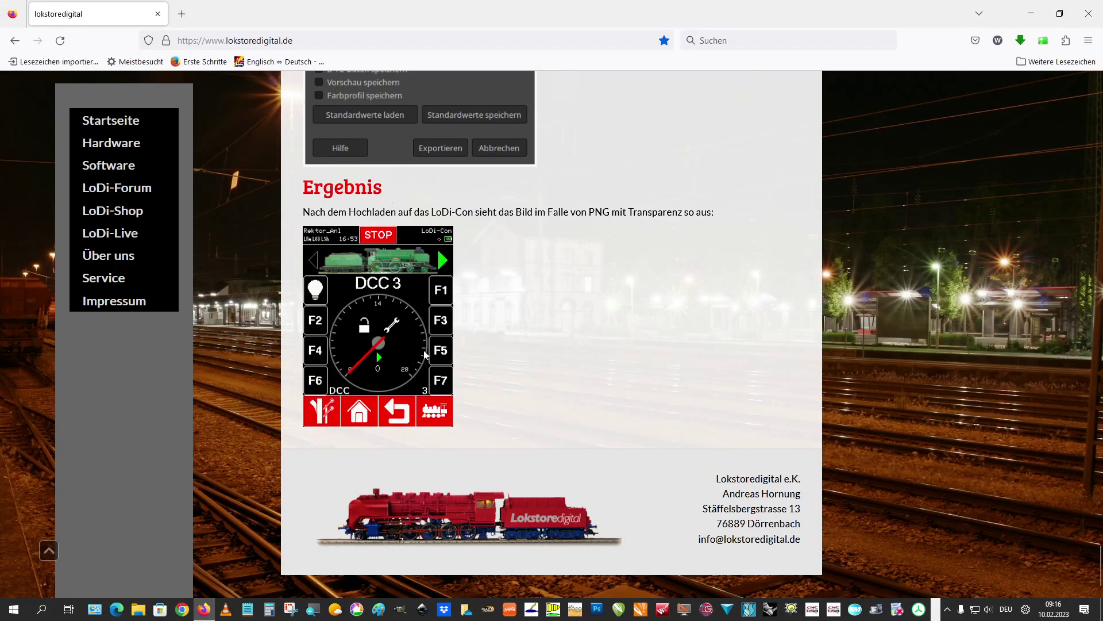
Open the LoDi-Con guide from the Software page's Inhaltsverzeichnis and read its introduction down to "1. Die Übersicht".
left_click(120, 167)
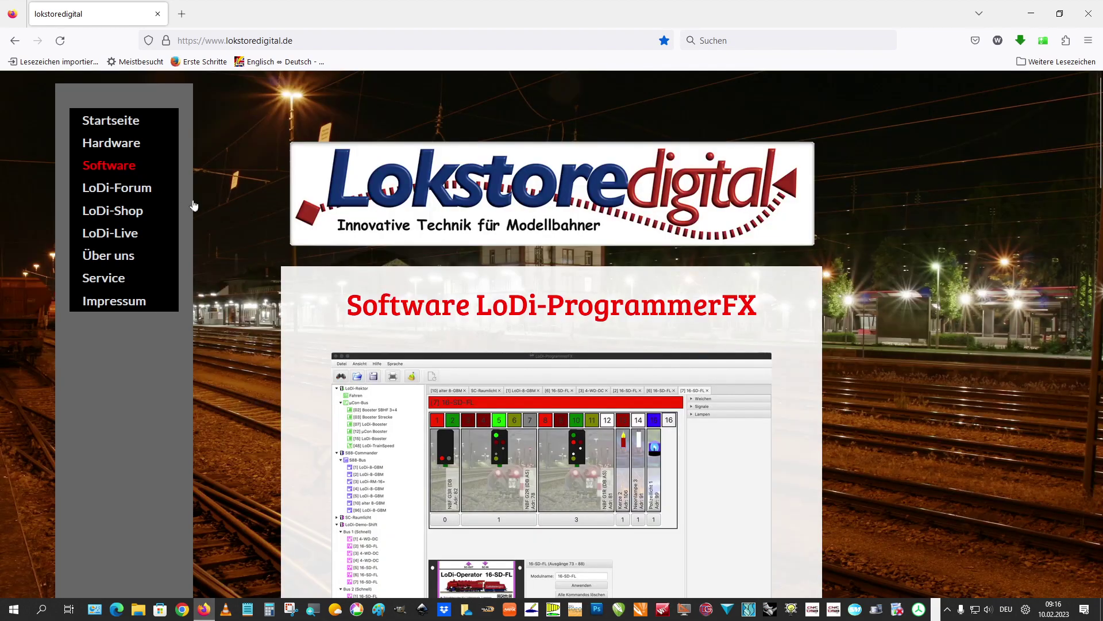
scroll(524, 230, "down", 6)
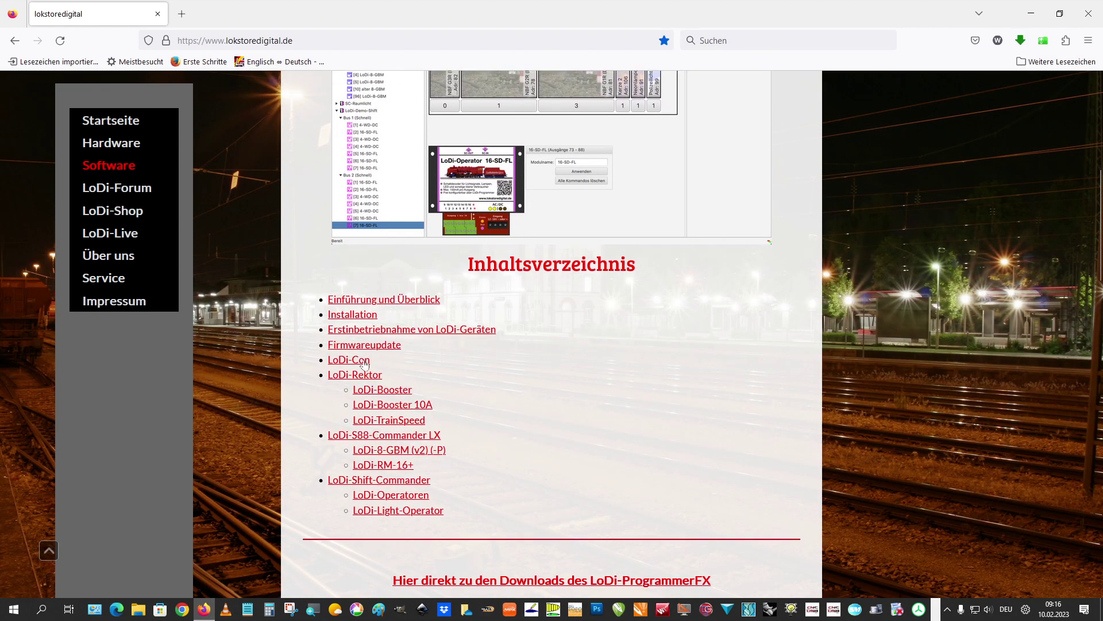
scroll(441, 217, "up", 6)
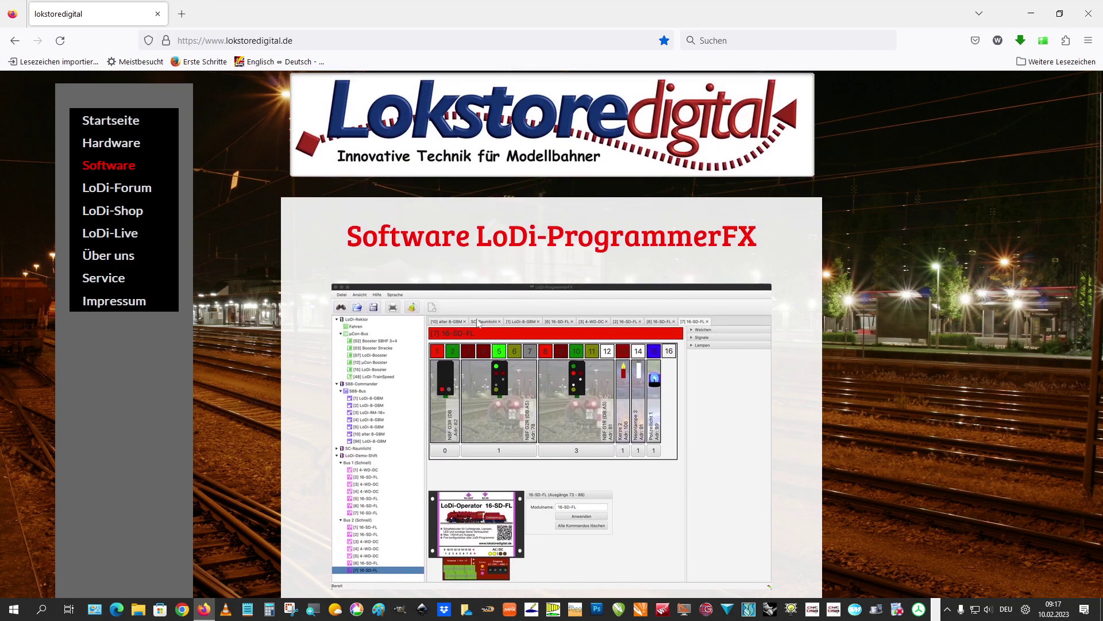
scroll(478, 323, "down", 6)
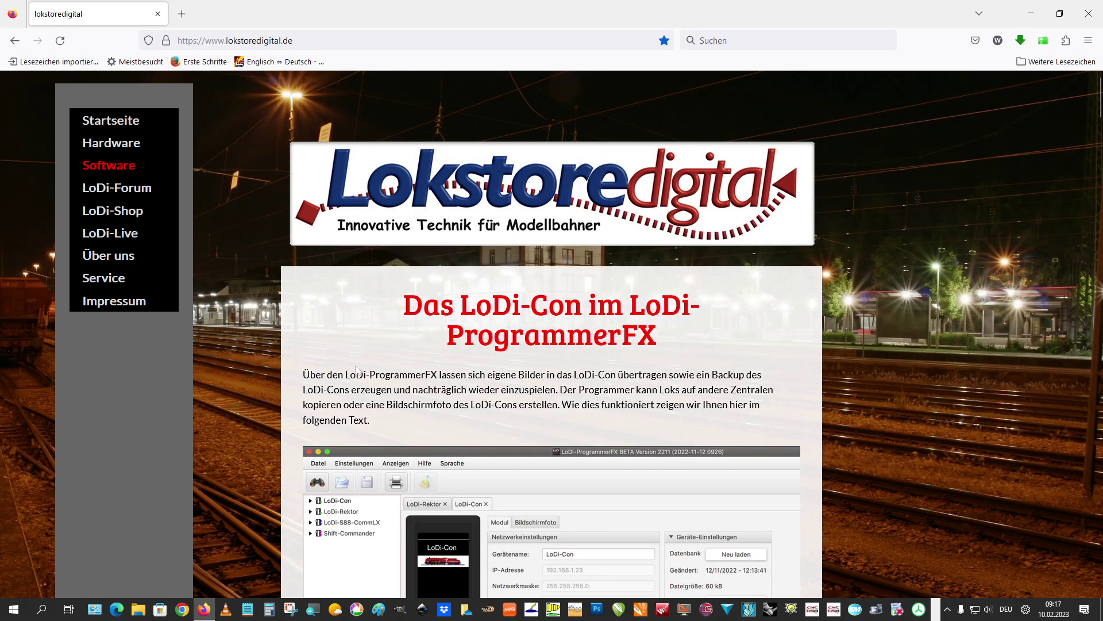
scroll(539, 356, "down", 3)
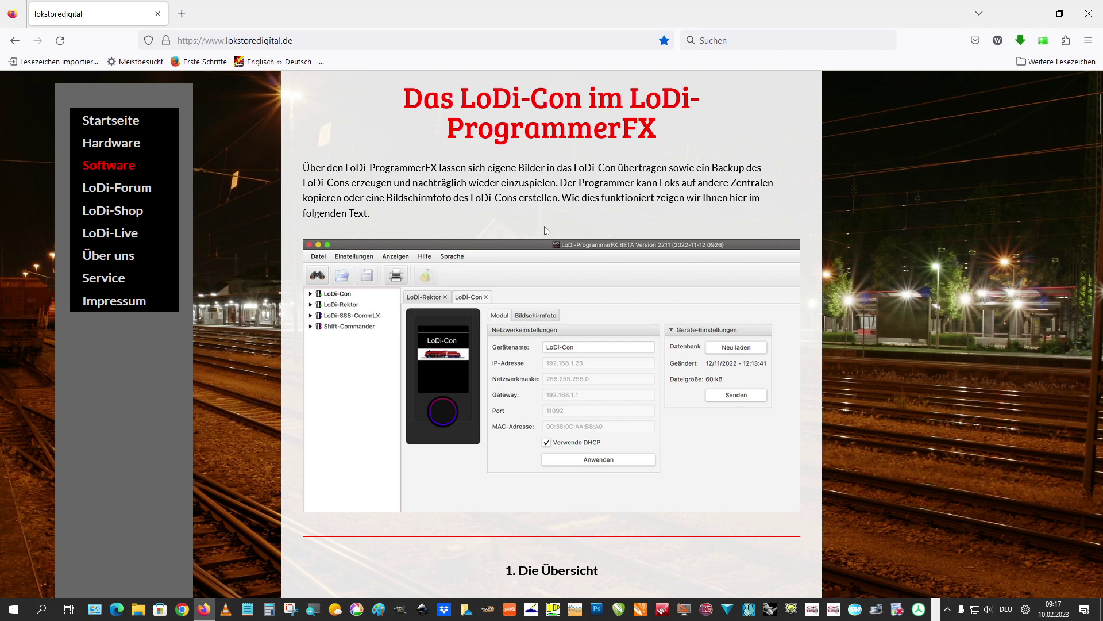
scroll(546, 231, "down", 1)
scroll(546, 230, "down", 1)
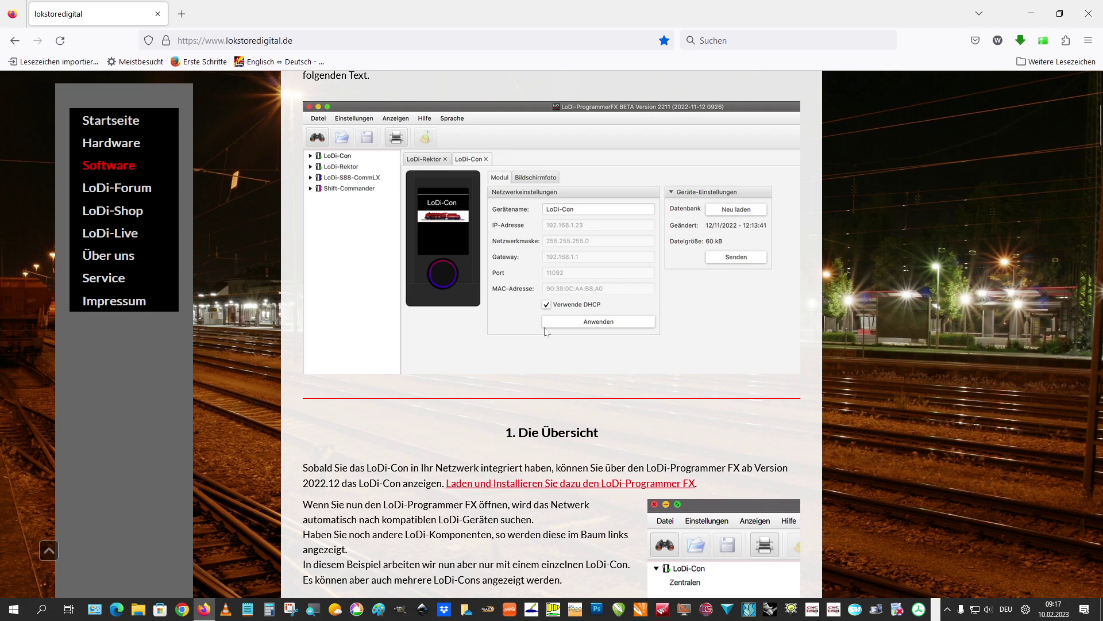
Read the LoDi-Con guide's sections on the overview and on reading out the database and choosing a Zentrale.
scroll(544, 332, "down", 3)
scroll(532, 366, "down", 5)
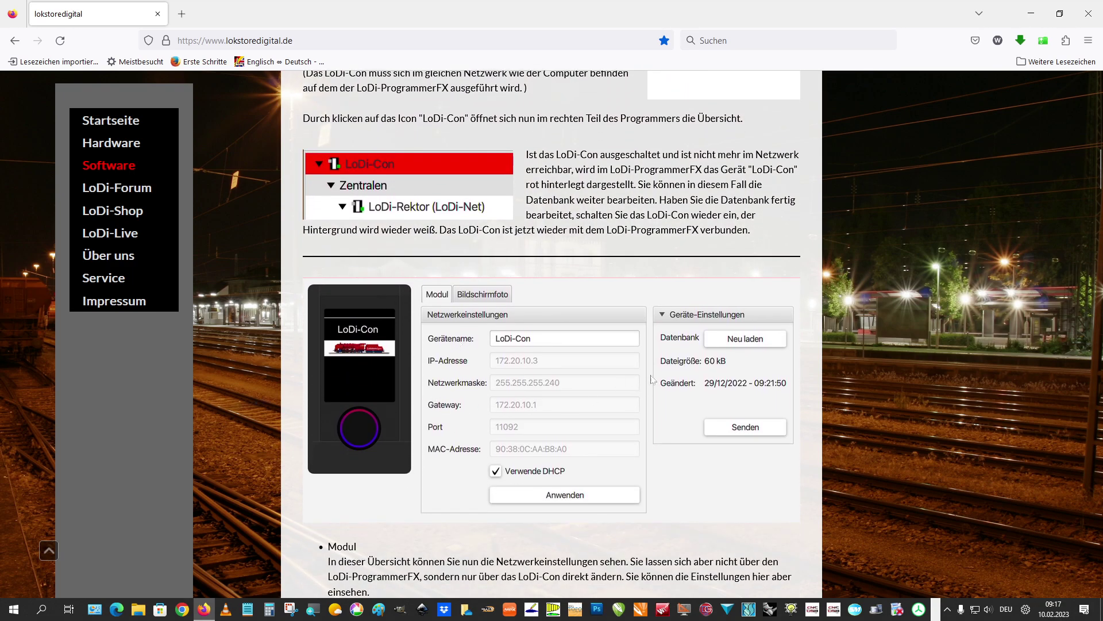
scroll(652, 380, "down", 9)
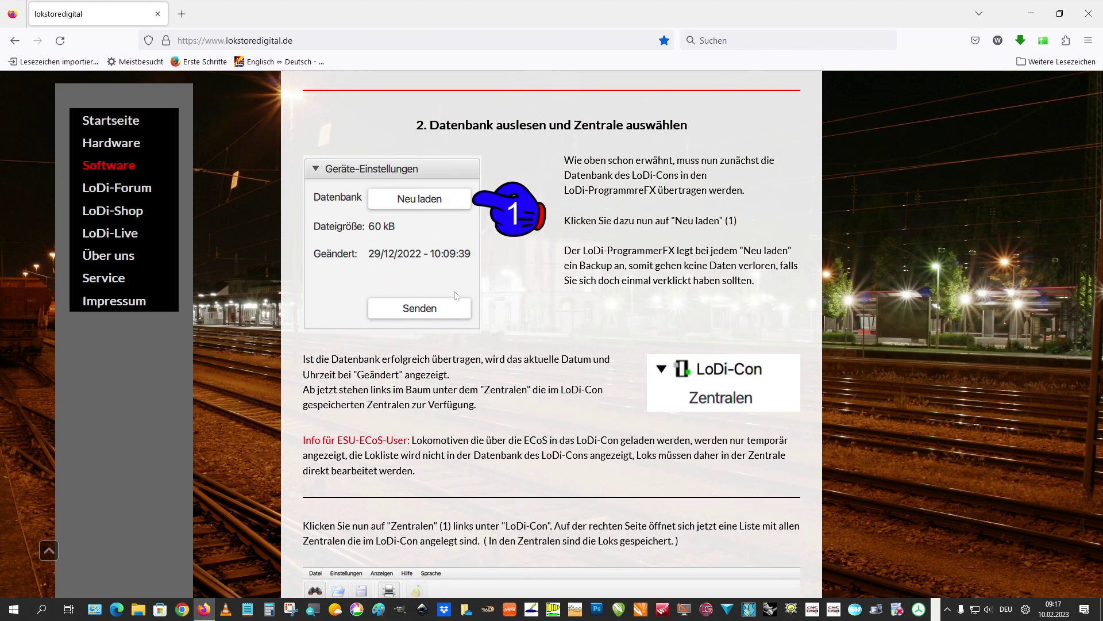
scroll(390, 262, "down", 7)
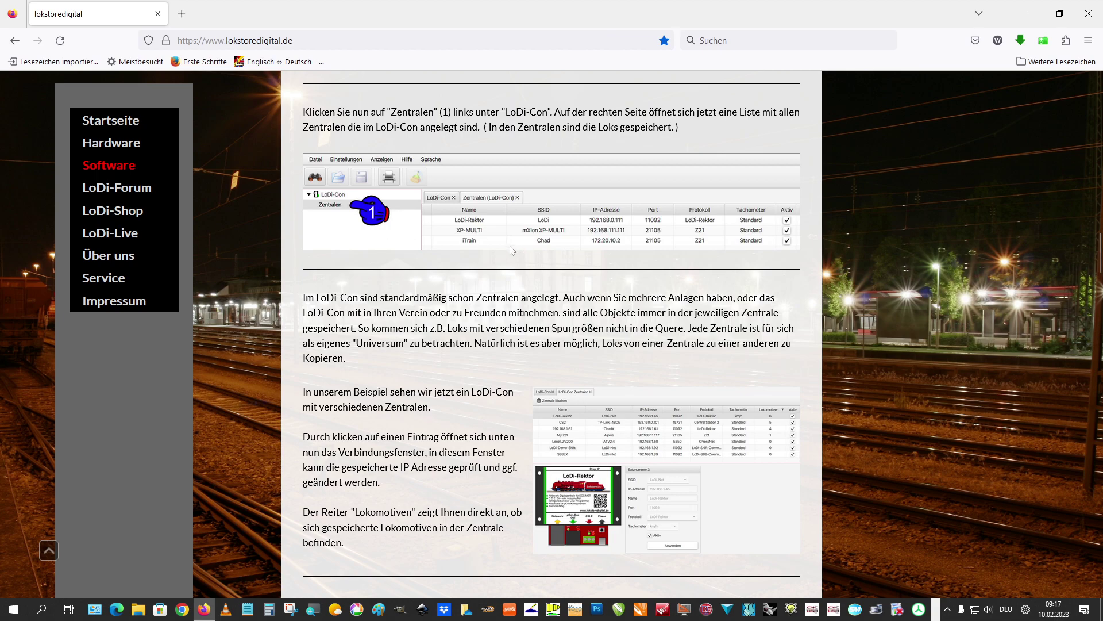
scroll(477, 248, "down", 1)
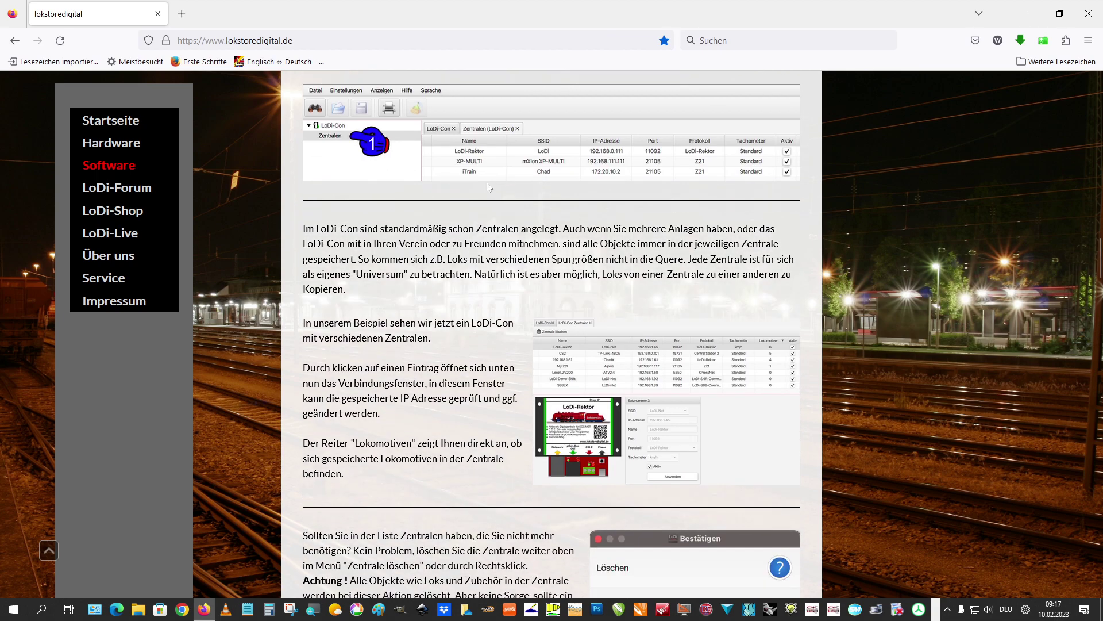
scroll(489, 277, "down", 9)
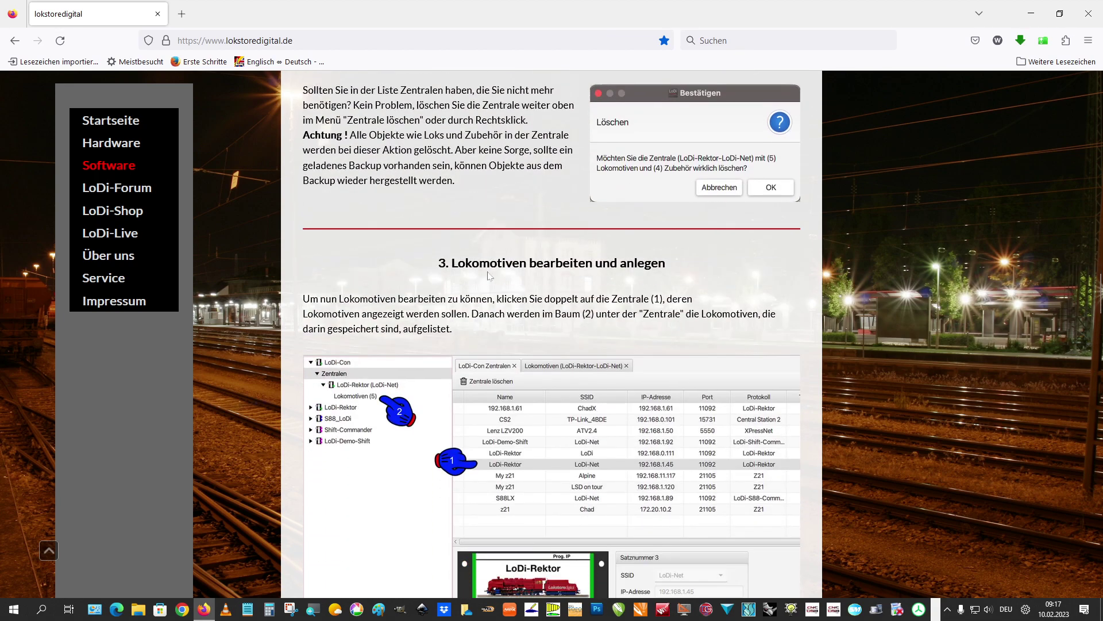
Examine the guide's section "3. Lokomotiven bearbeiten und anlegen", including how to add a new locomotive and assign its image.
scroll(489, 277, "down", 2)
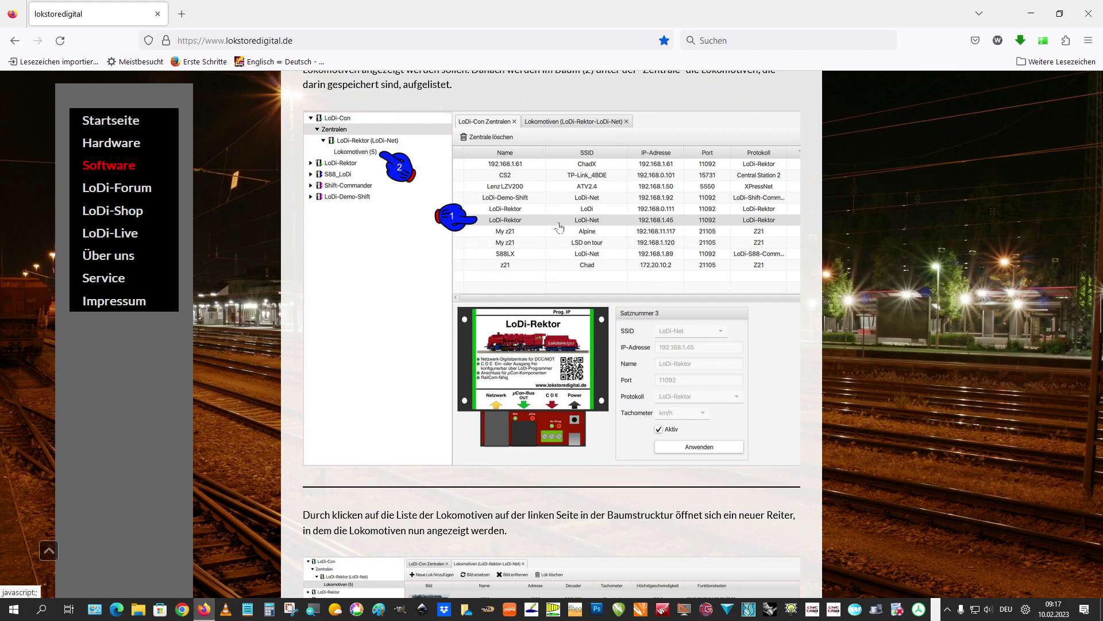
scroll(632, 252, "down", 6)
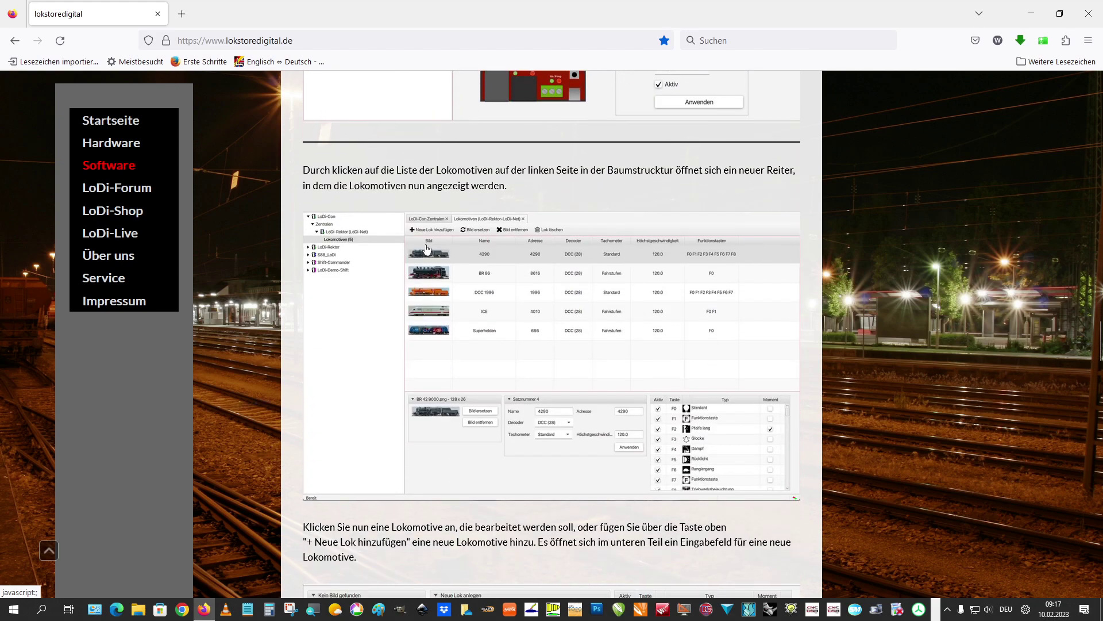
scroll(422, 345, "down", 2)
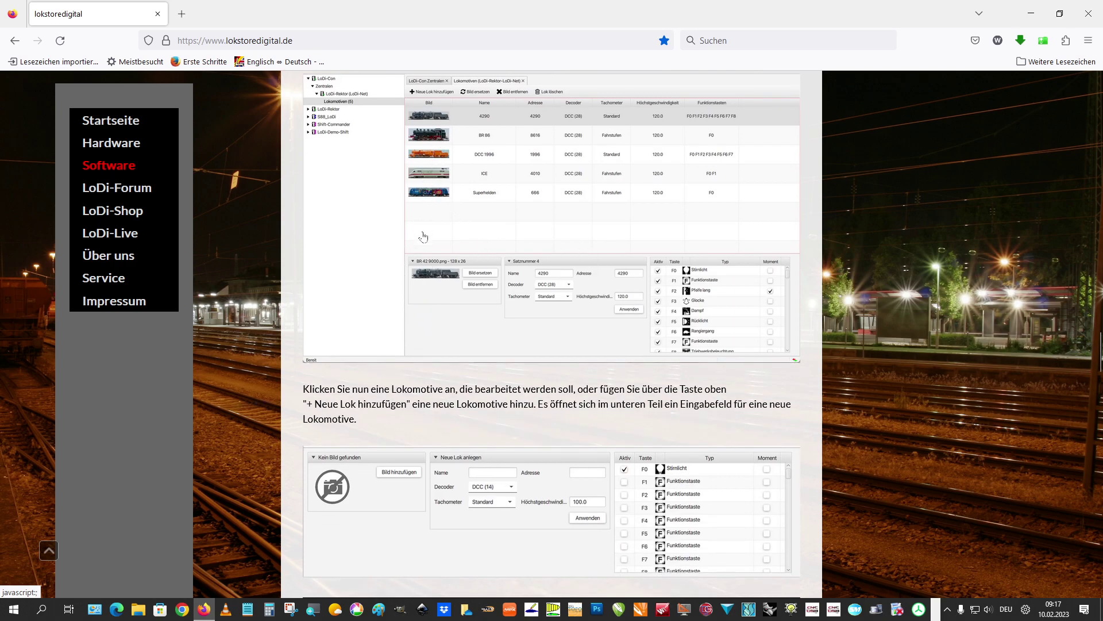
scroll(405, 368, "down", 4)
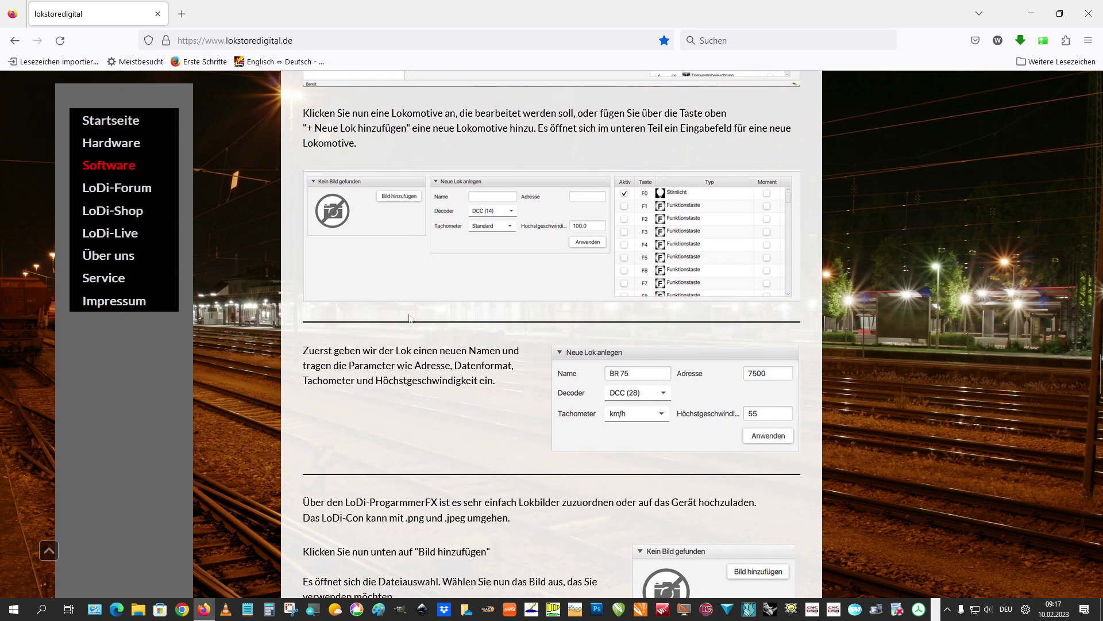
scroll(408, 343, "down", 4)
scroll(674, 267, "down", 2)
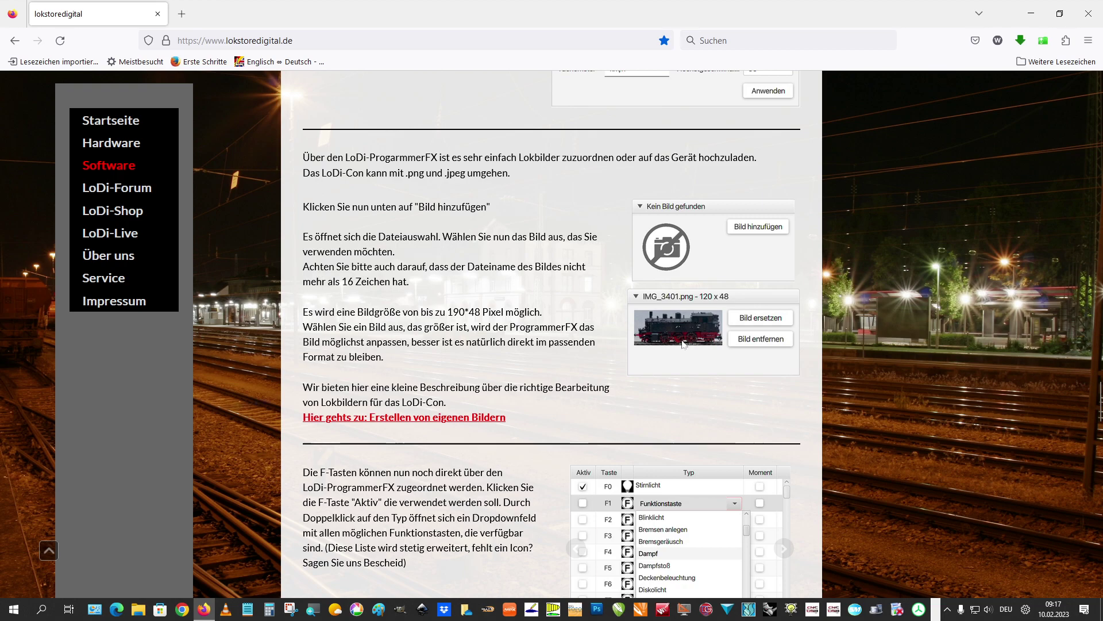
scroll(437, 370, "down", 1)
Review the guide's sections 5 to 7 on copying, sending the database back and backups, ending at "8. Übersicht LoDi-Con Beschreibung".
scroll(435, 370, "down", 8)
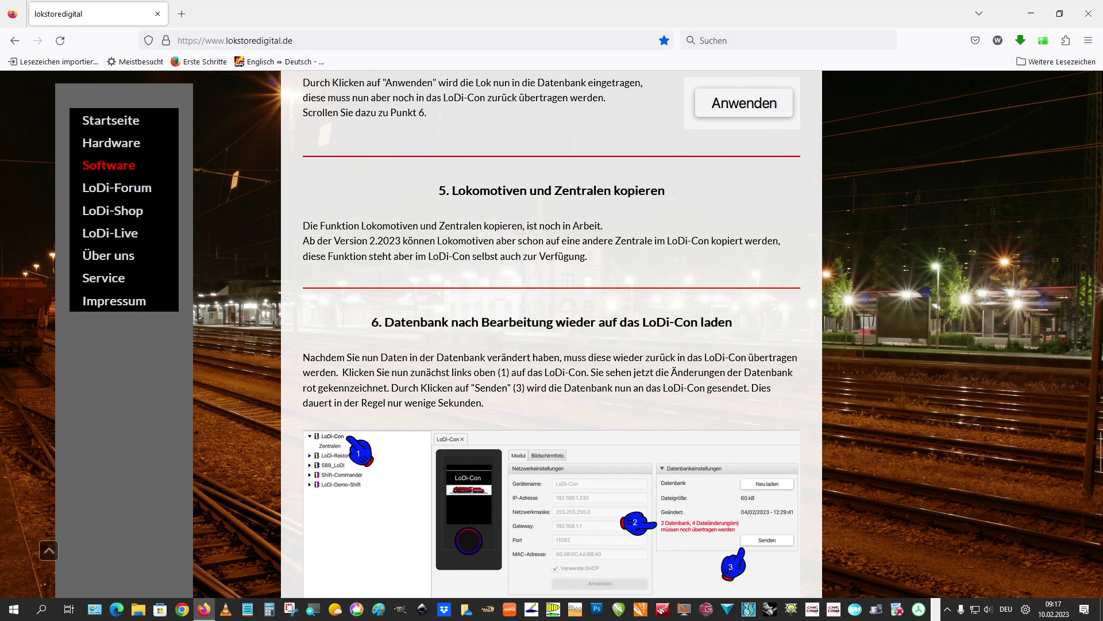
scroll(429, 360, "down", 5)
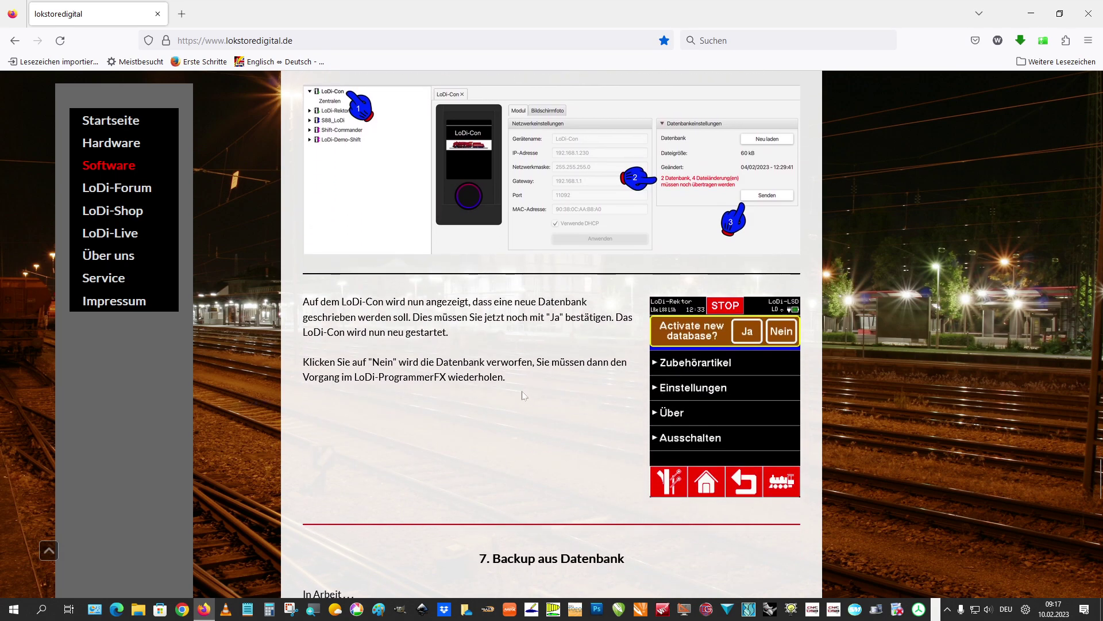
scroll(523, 392, "down", 5)
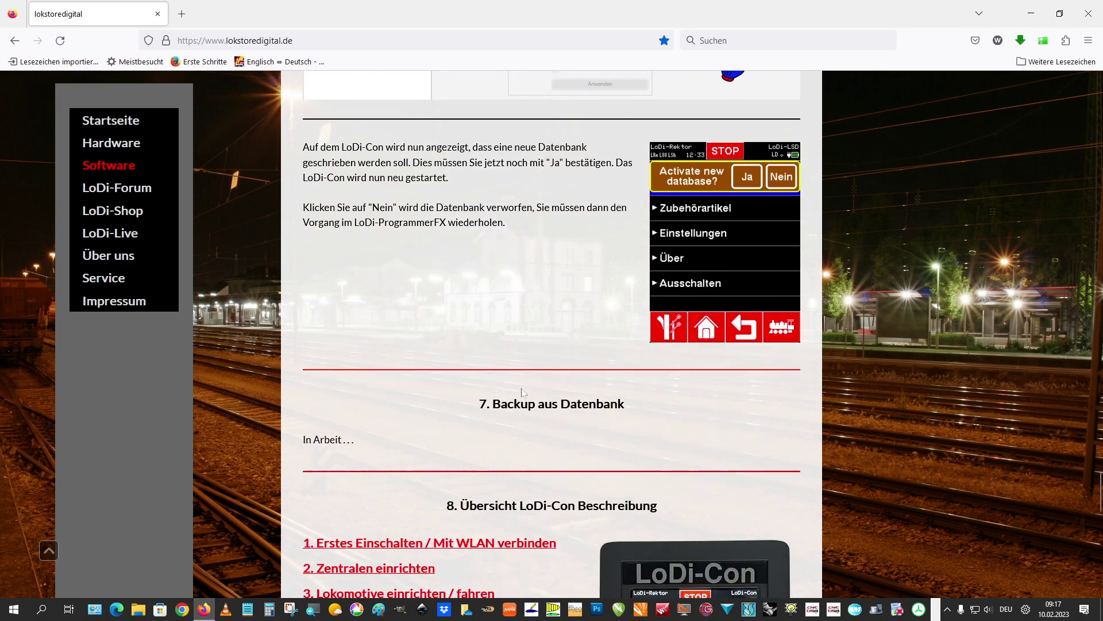
scroll(523, 392, "down", 3)
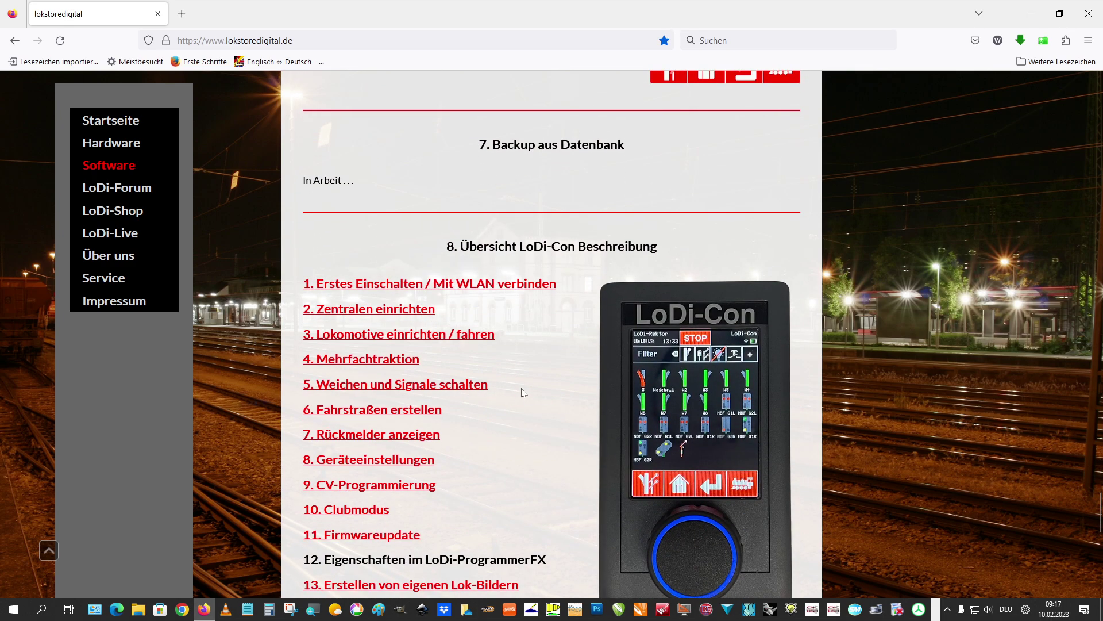